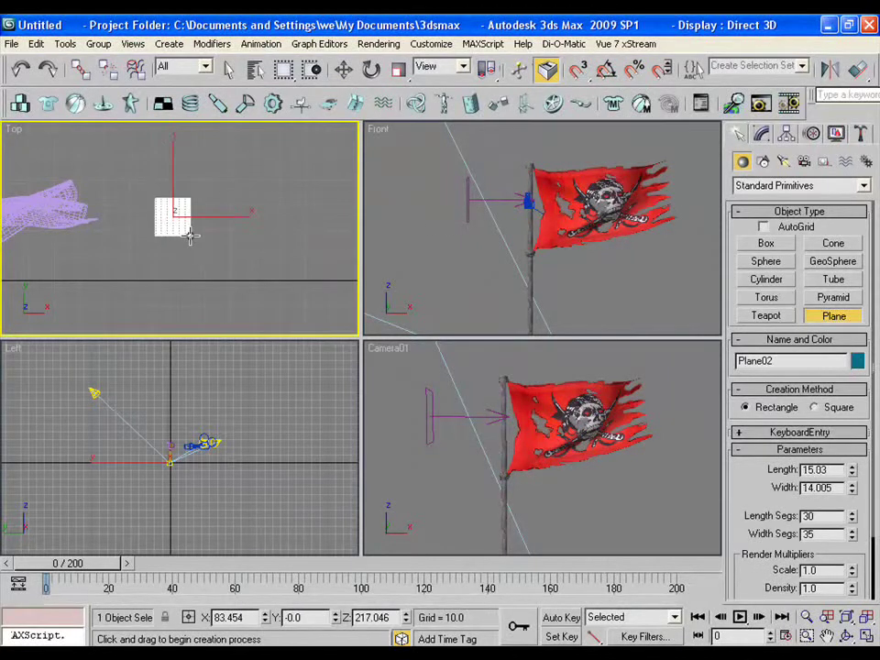
Set the new plane's length and width segments to 4 each.
{"action": "left_click", "coordinate": [761, 134]}
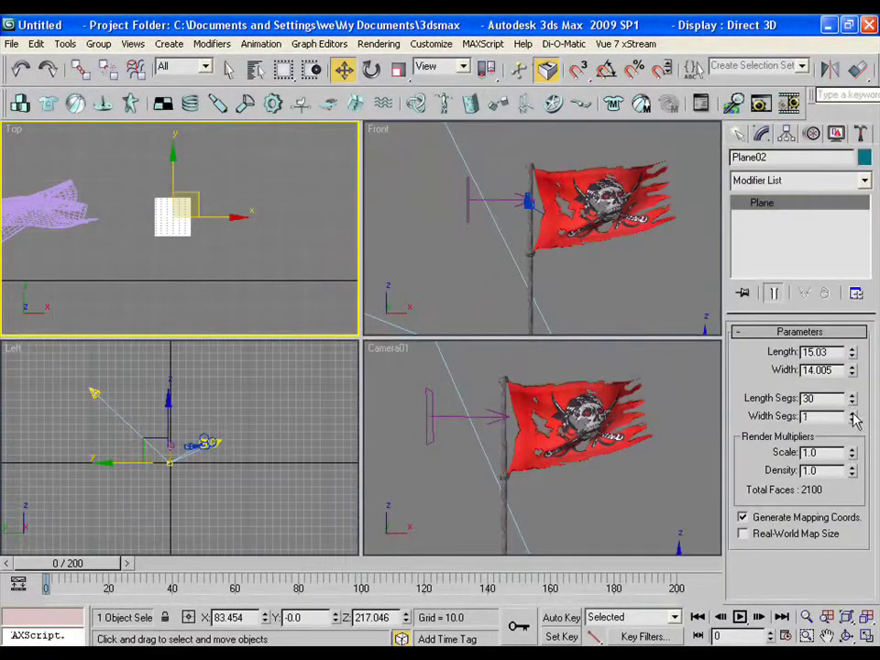
{"action": "right_click", "coordinate": [853, 420]}
{"action": "right_click", "coordinate": [853, 400]}
{"action": "scroll", "coordinate": [276, 265], "scroll_direction": "up", "scroll_amount": 3}
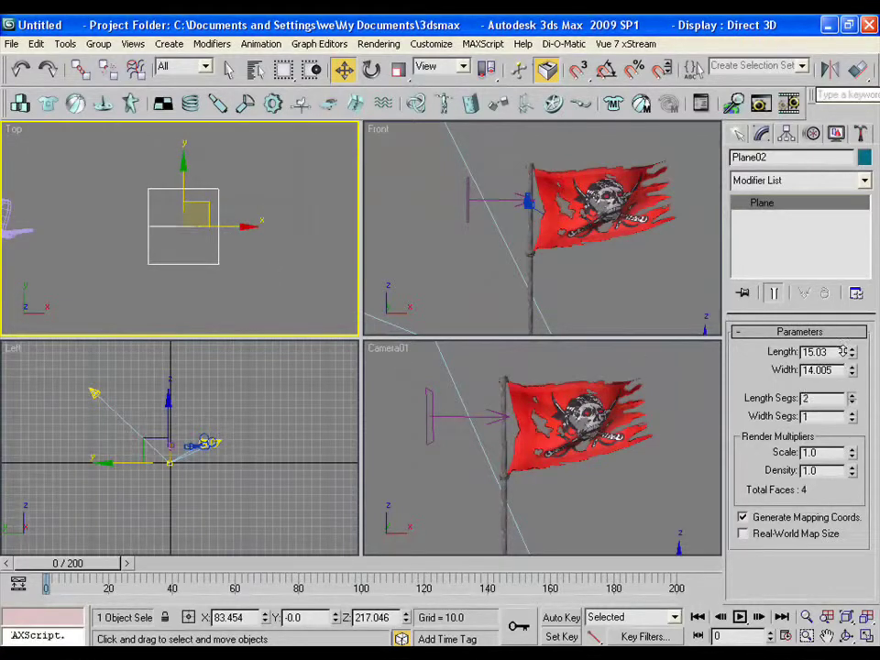
{"action": "left_click_drag", "start_coordinate": [844, 353], "coordinate": [839, 242]}
{"action": "left_click_drag", "start_coordinate": [837, 174], "coordinate": [851, 158]}
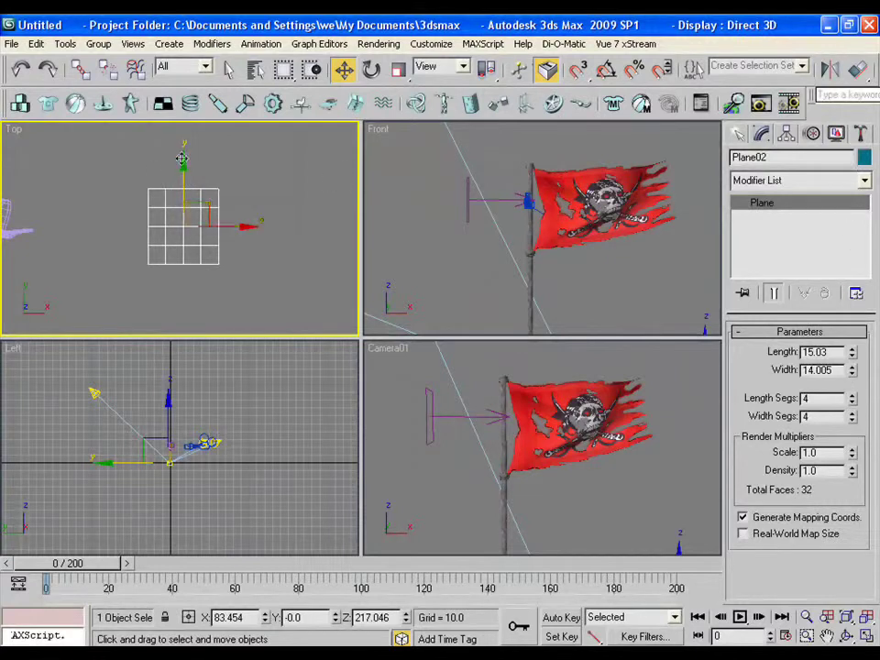
Load LeafBrown.jpg as the diffuse map of material 03 - Default, assign it to the plane and show it in the viewport.
{"action": "key", "text": "m"}
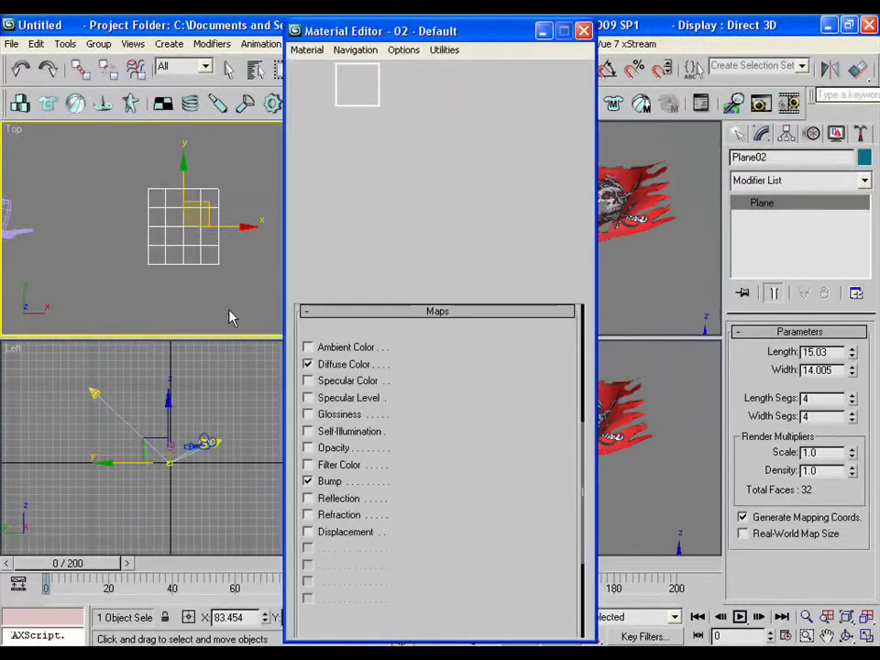
{"action": "left_click", "coordinate": [409, 87]}
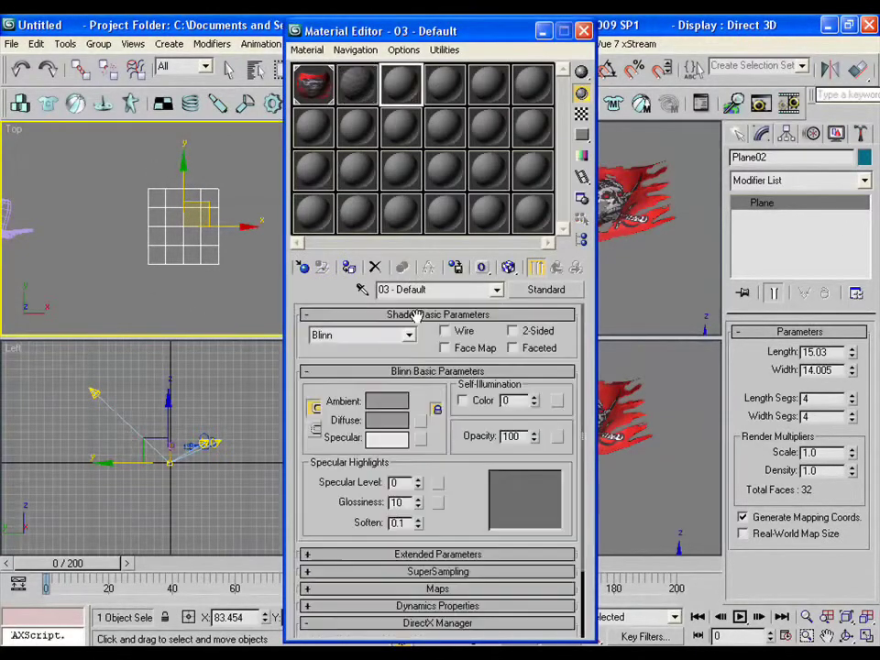
{"action": "left_click", "coordinate": [422, 422]}
{"action": "double_click", "coordinate": [557, 117]}
{"action": "left_click", "coordinate": [214, 188]}
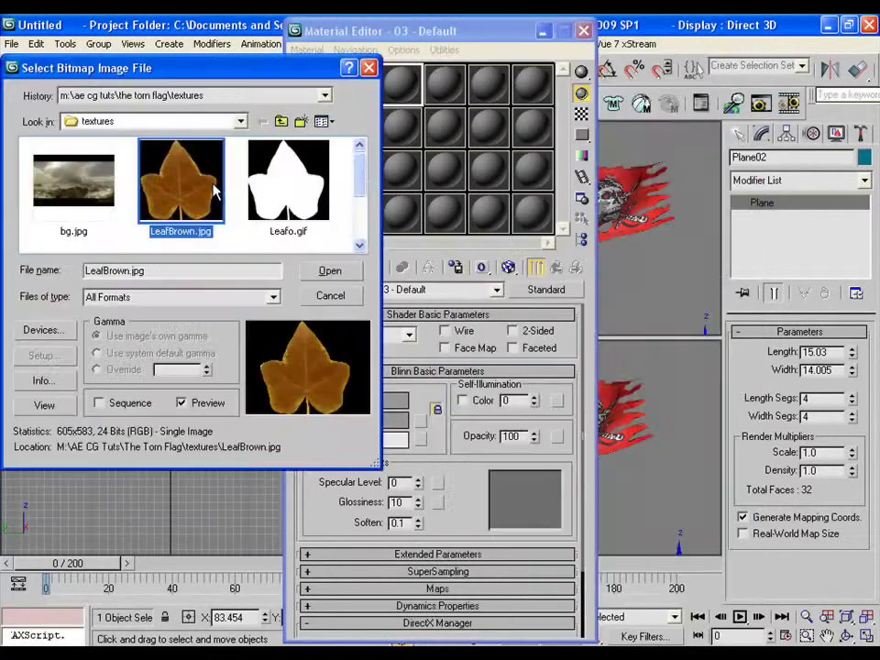
{"action": "left_click", "coordinate": [323, 272]}
{"action": "scroll", "coordinate": [207, 241], "scroll_direction": "up", "scroll_amount": 3}
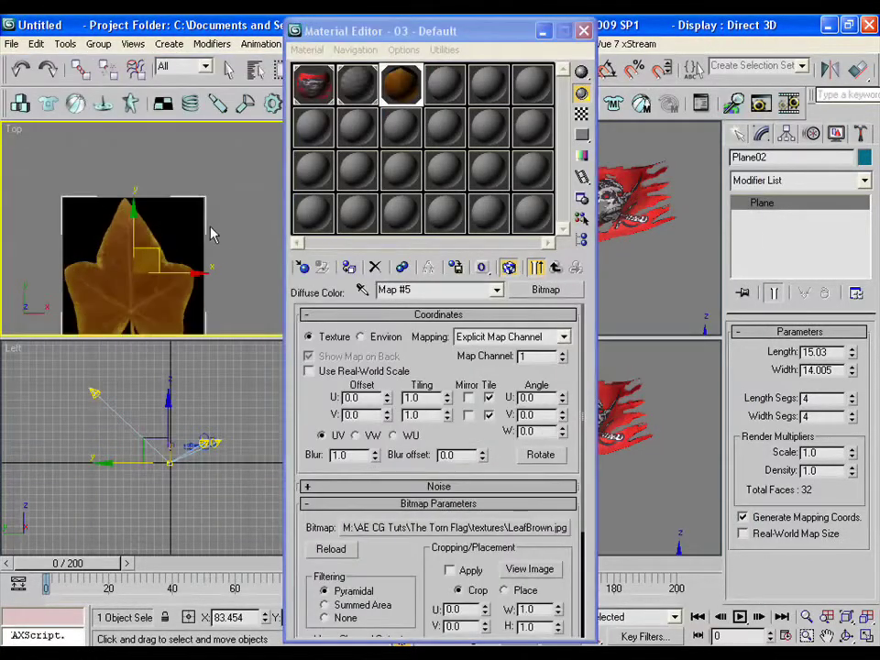
Add Leafo.gif as the leaf material's opacity map and show the cut-out leaf in the viewport.
{"action": "left_click_drag", "start_coordinate": [449, 42], "coordinate": [631, 44]}
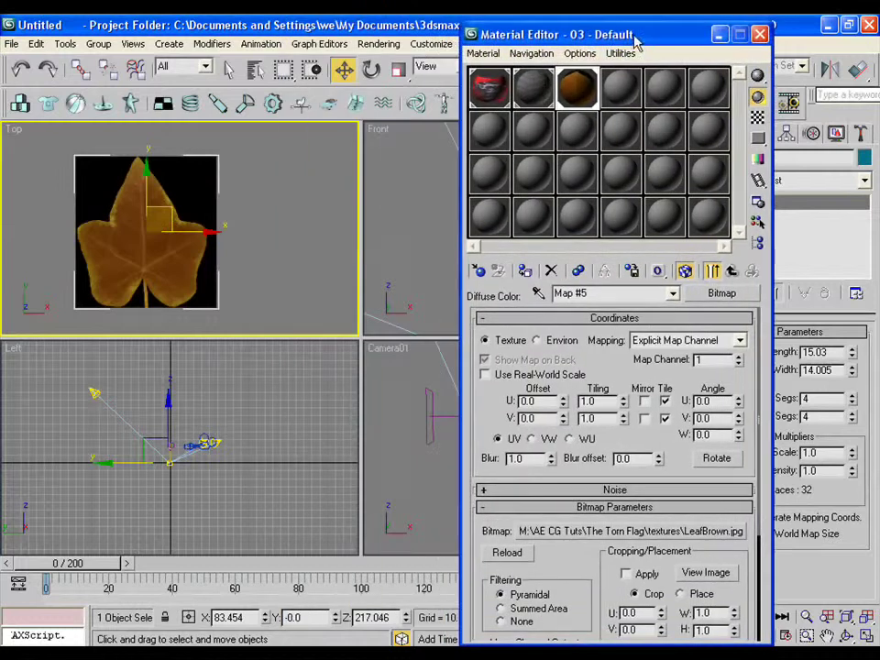
{"action": "middle_click_drag", "start_coordinate": [181, 275], "coordinate": [239, 268]}
{"action": "left_click", "coordinate": [713, 271]}
{"action": "left_click", "coordinate": [733, 442]}
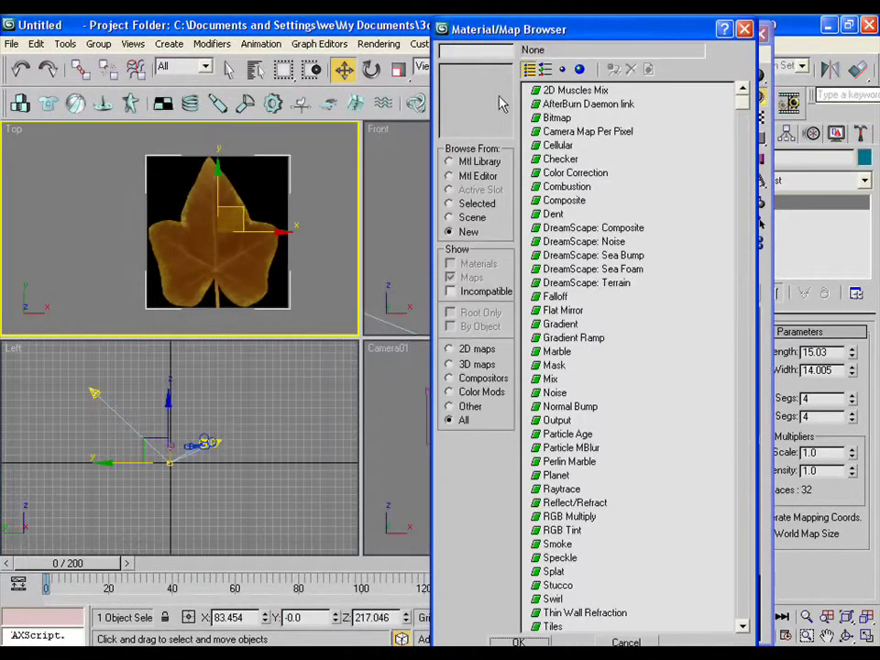
{"action": "double_click", "coordinate": [557, 118]}
{"action": "left_click", "coordinate": [289, 188]}
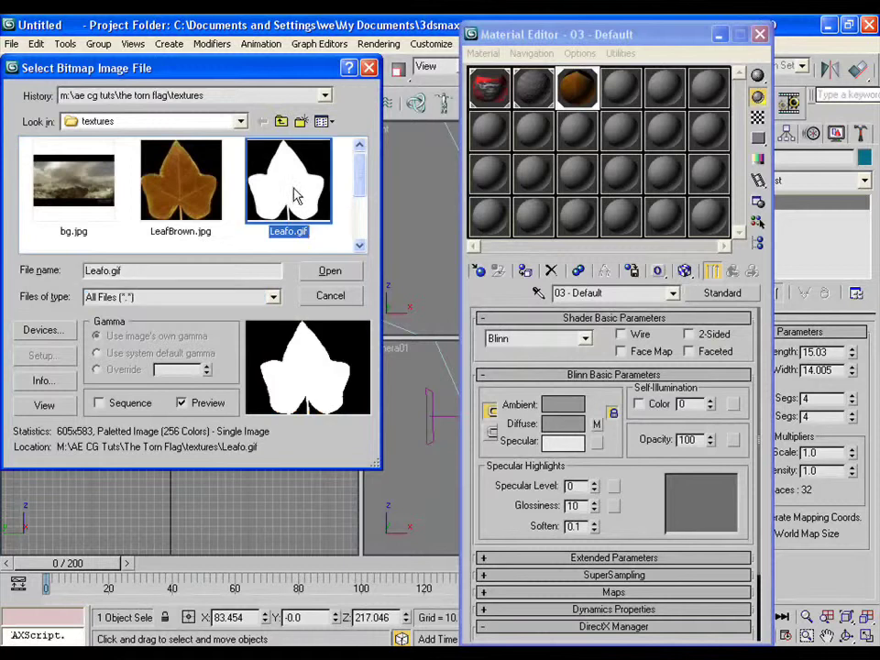
{"action": "left_click", "coordinate": [310, 271]}
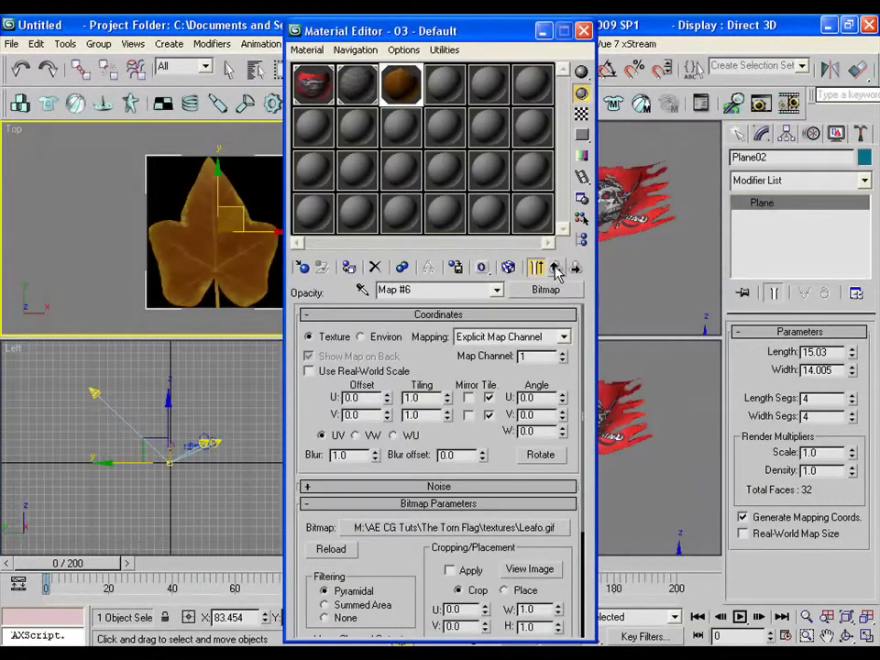
{"action": "left_click", "coordinate": [556, 268]}
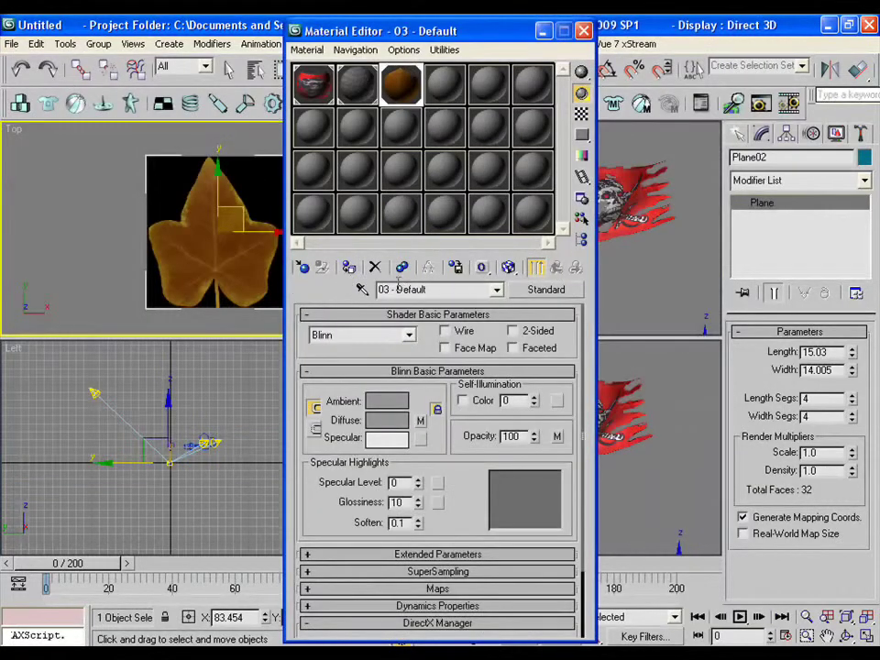
{"action": "left_click", "coordinate": [510, 268]}
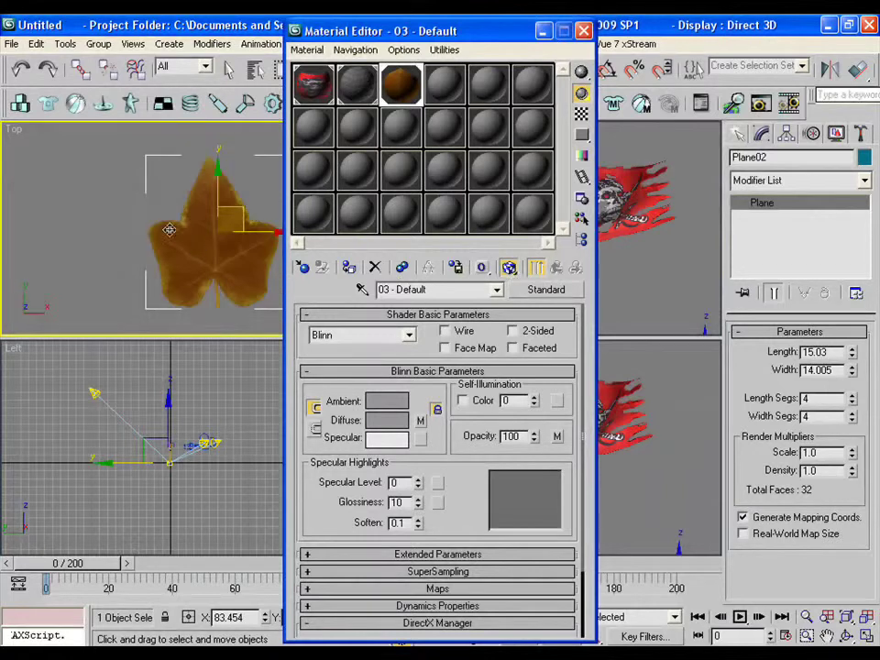
Close the Material Editor, raise the leaf plane to 7 length and 6 width segments, and display its edges over the shading.
{"action": "left_click", "coordinate": [163, 232]}
{"action": "key", "text": "m"}
{"action": "right_click", "coordinate": [762, 231]}
{"action": "left_click", "coordinate": [749, 232]}
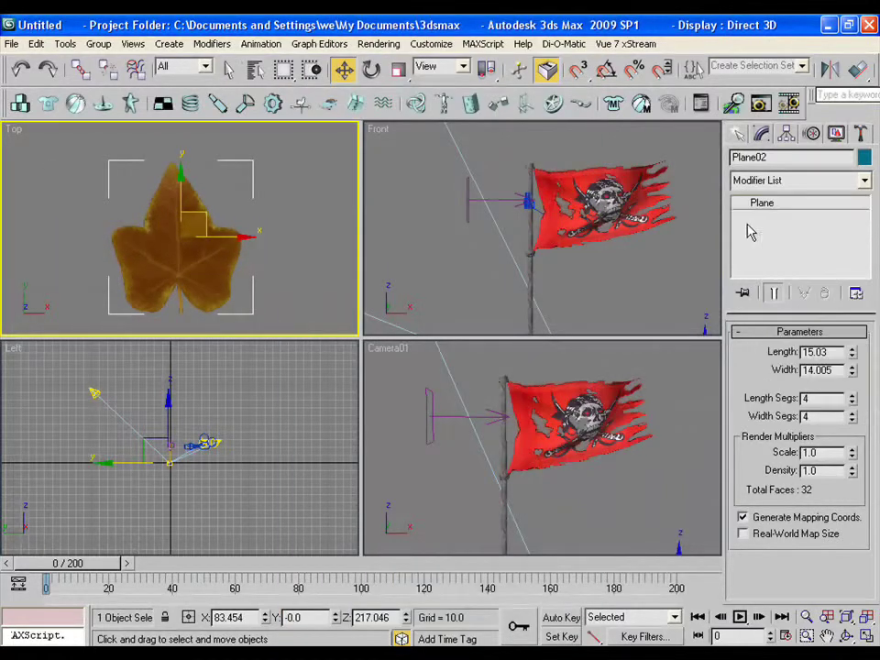
{"action": "left_click", "coordinate": [853, 397]}
{"action": "left_click", "coordinate": [853, 413]}
{"action": "left_click", "coordinate": [852, 414]}
{"action": "key", "text": "F4"}
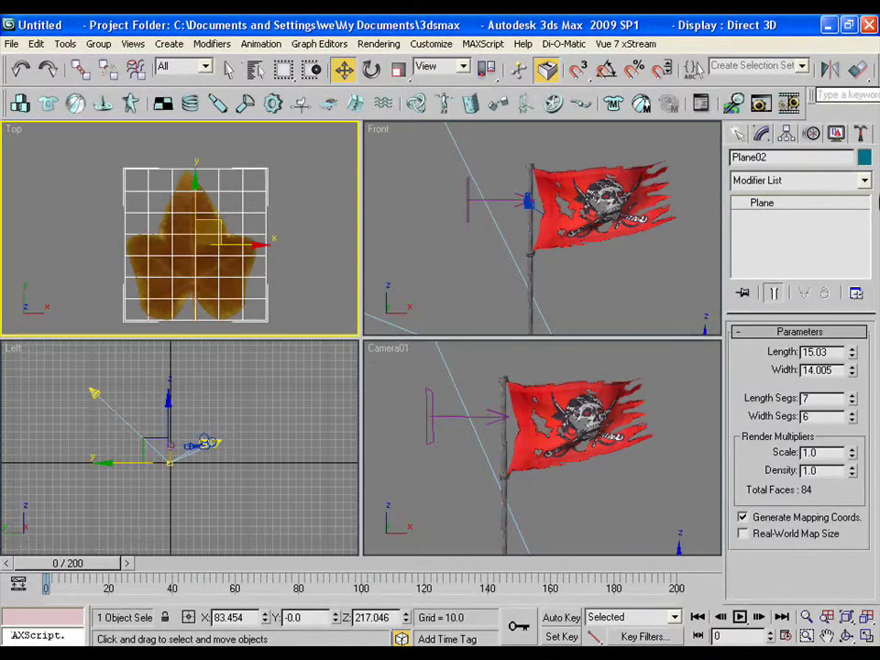
Apply a Bend modifier to the leaf plane along the X axis with an angle of -86.5.
{"action": "left_click", "coordinate": [864, 181]}
{"action": "scroll", "coordinate": [870, 202], "scroll_direction": "up", "scroll_amount": 10}
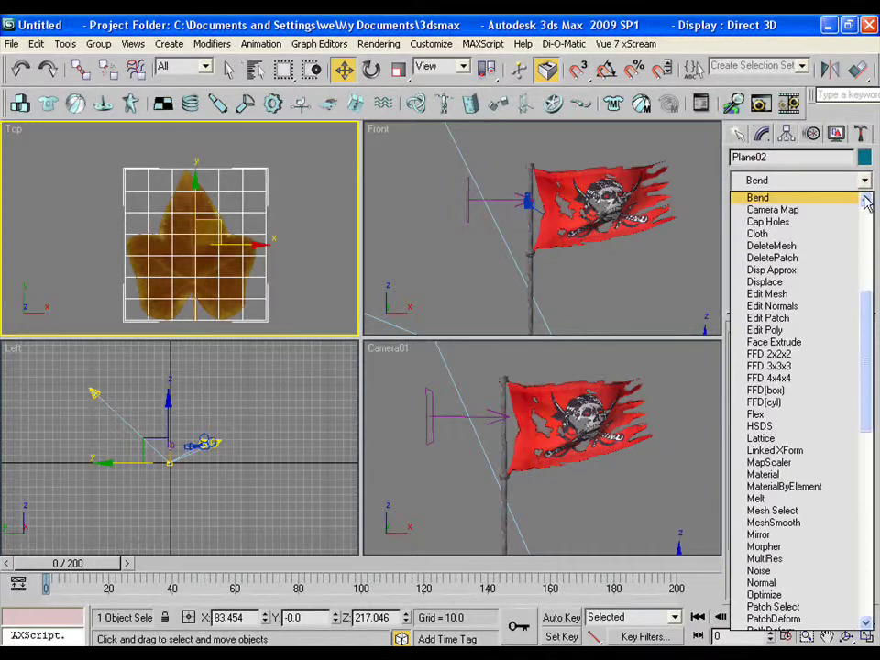
{"action": "left_click", "coordinate": [850, 200]}
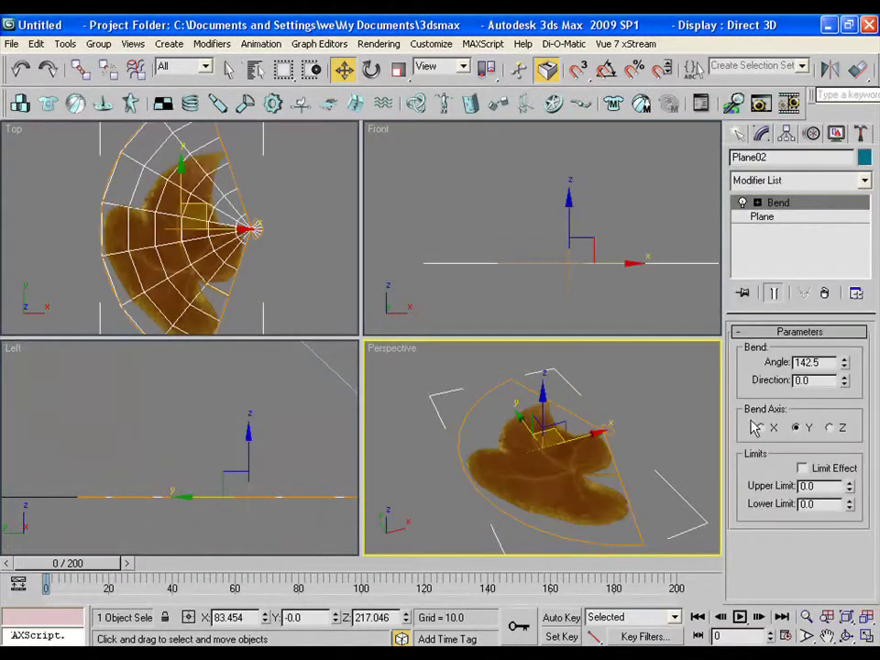
{"action": "left_click", "coordinate": [761, 428]}
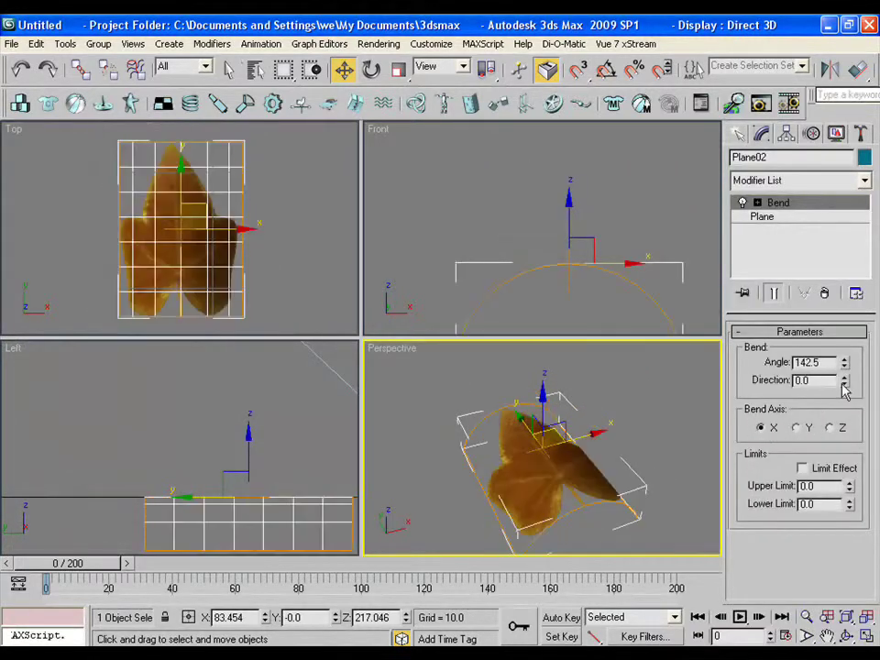
{"action": "left_click_drag", "start_coordinate": [845, 367], "coordinate": [844, 97]}
Collapse the leaf plane's modifier stack and convert it to an Editable Poly.
{"action": "right_click", "coordinate": [770, 253]}
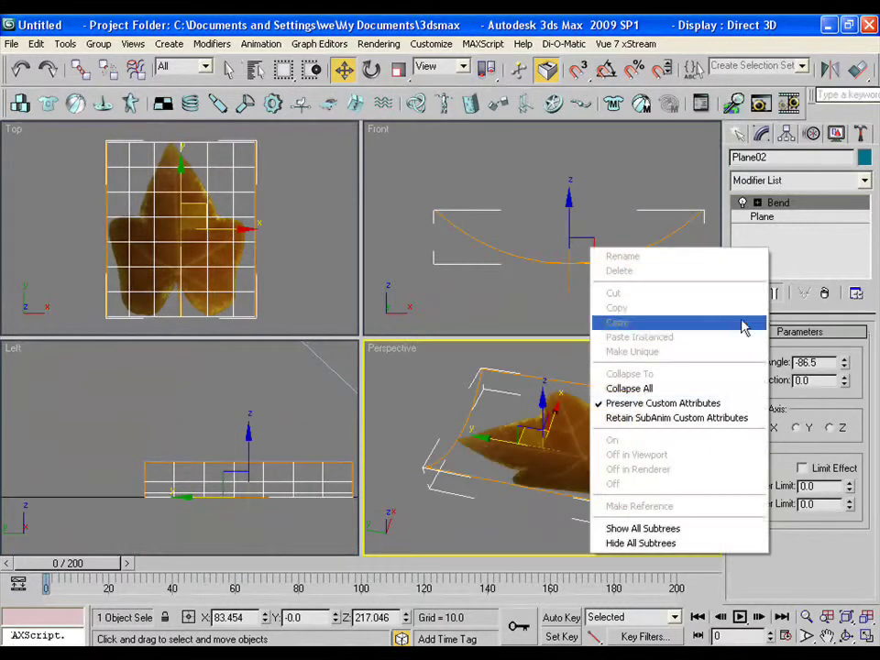
{"action": "left_click", "coordinate": [737, 389]}
{"action": "left_click", "coordinate": [520, 392]}
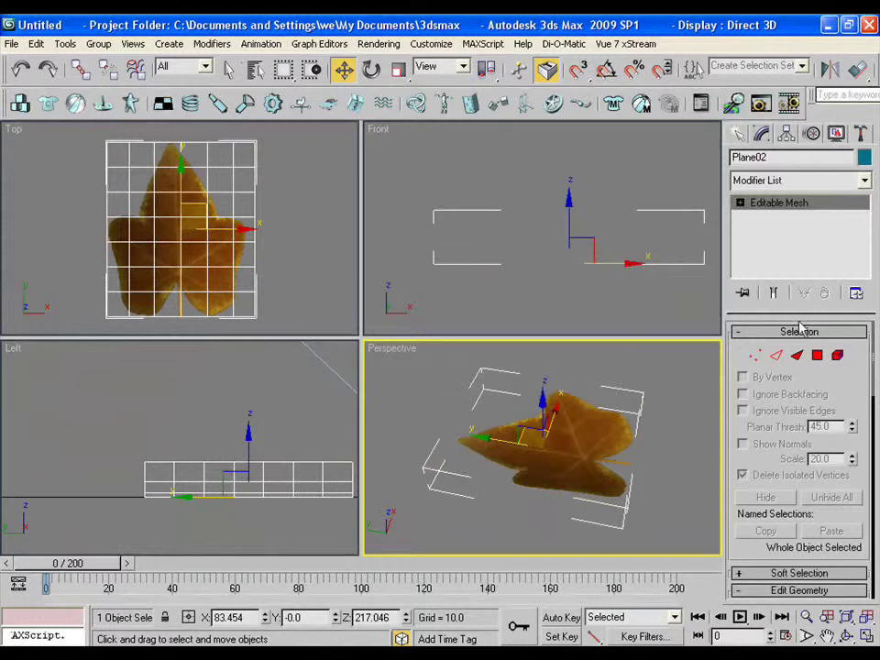
{"action": "right_click", "coordinate": [761, 233]}
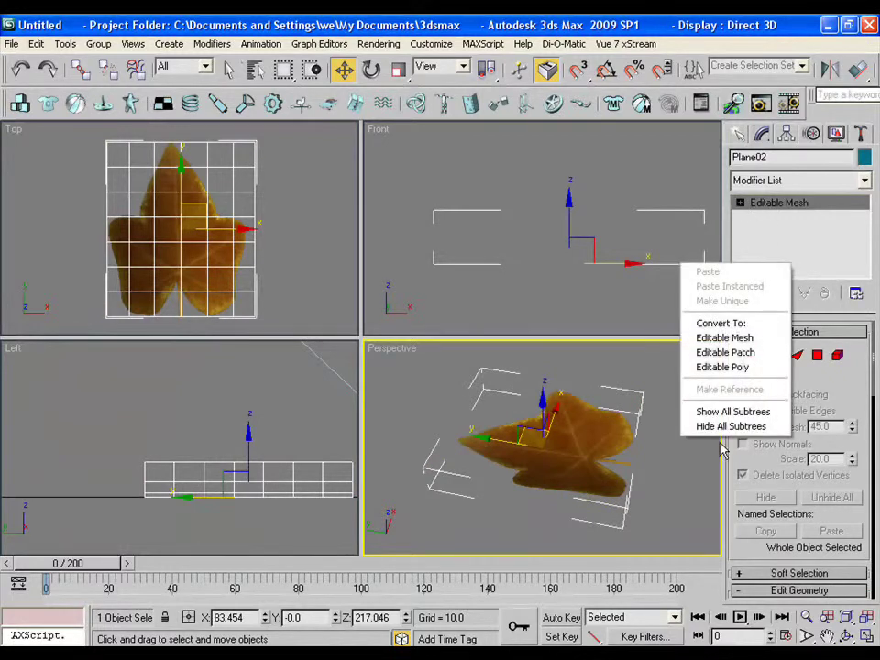
{"action": "left_click", "coordinate": [746, 366]}
Turn on soft selection for the leaf's vertices and reduce its falloff.
{"action": "left_click", "coordinate": [755, 351]}
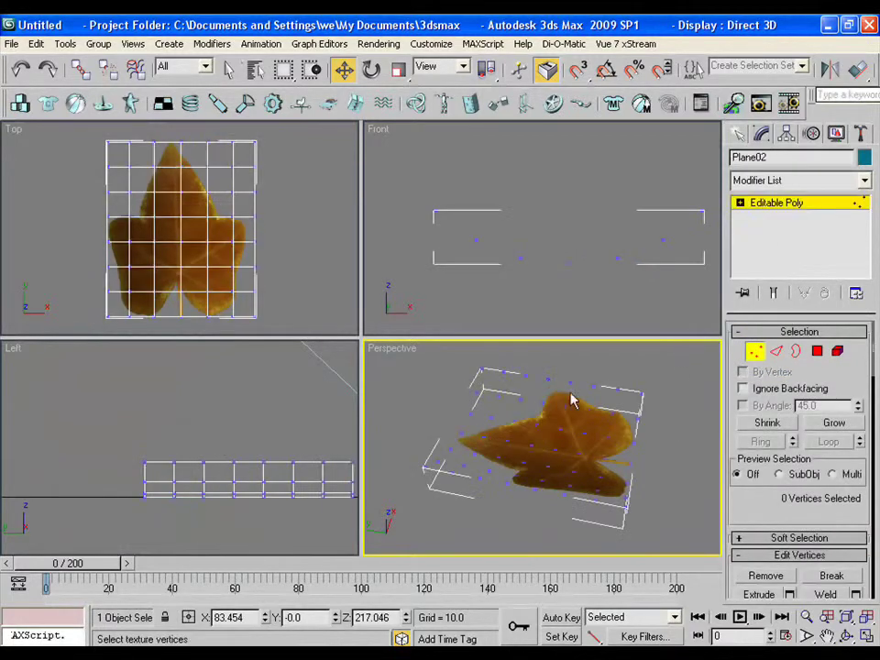
{"action": "left_click", "coordinate": [503, 438]}
{"action": "left_click", "coordinate": [773, 540]}
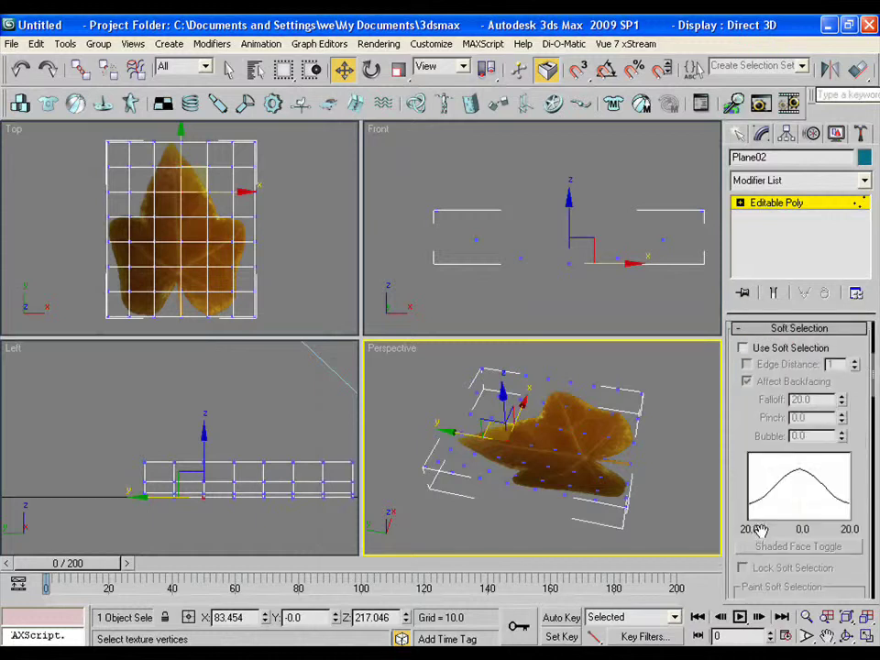
{"action": "left_click", "coordinate": [743, 348]}
{"action": "left_click_drag", "start_coordinate": [659, 377], "coordinate": [616, 388]}
{"action": "middle_click_drag", "start_coordinate": [516, 423], "coordinate": [631, 442], "text": "alt"}
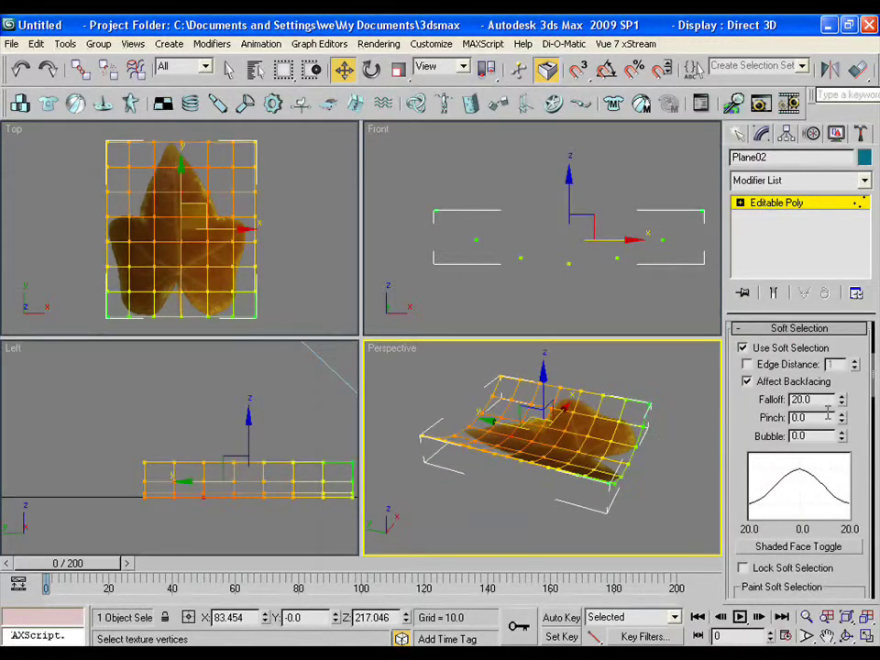
{"action": "left_click_drag", "start_coordinate": [841, 404], "coordinate": [841, 422]}
Move several vertices around the leaf up and down to give it an irregular curl, and leave vertex editing.
{"action": "left_click", "coordinate": [504, 378]}
{"action": "mouse_move", "coordinate": [503, 379]}
{"action": "left_mouse_down"}
{"action": "mouse_move", "coordinate": [509, 358]}
{"action": "mouse_move", "coordinate": [509, 368]}
{"action": "left_mouse_up"}
{"action": "left_click", "coordinate": [604, 452]}
{"action": "left_click_drag", "start_coordinate": [605, 453], "coordinate": [612, 433]}
{"action": "middle_click_drag", "start_coordinate": [613, 433], "coordinate": [493, 471], "text": "alt"}
{"action": "left_click", "coordinate": [470, 458]}
{"action": "middle_click_drag", "start_coordinate": [473, 428], "coordinate": [502, 435], "text": "alt"}
{"action": "left_click_drag", "start_coordinate": [502, 435], "coordinate": [481, 466]}
{"action": "middle_click_drag", "start_coordinate": [481, 465], "coordinate": [602, 468], "text": "alt"}
{"action": "key", "text": "ctrl+b"}
Draw a PF Source particle emitter about 240 long and 18 wide in the Top view, upwind of the flag pole.
{"action": "key", "text": "alt+w"}
{"action": "left_click", "coordinate": [743, 137]}
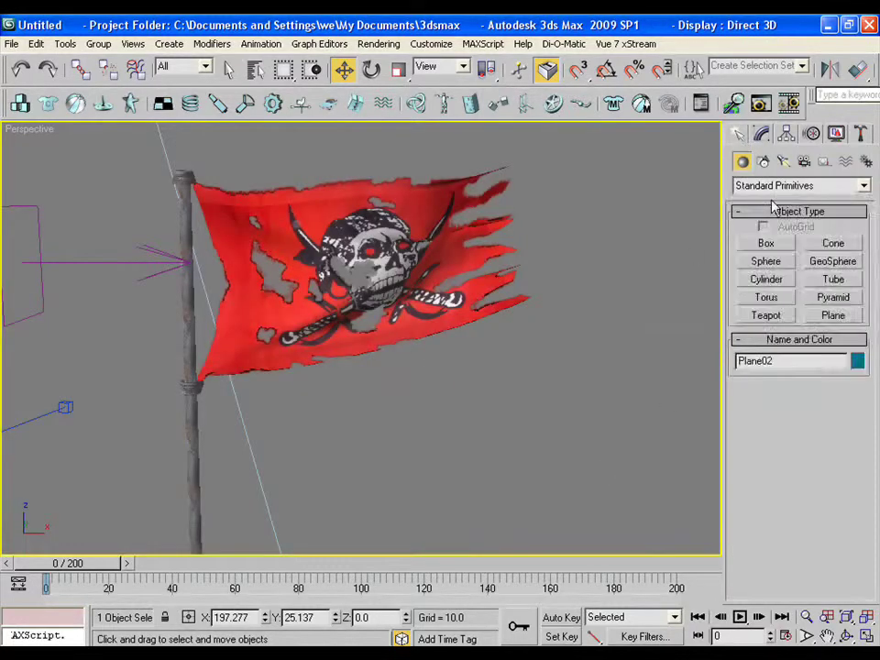
{"action": "left_click", "coordinate": [789, 186]}
{"action": "left_click", "coordinate": [769, 234]}
{"action": "left_click", "coordinate": [768, 244]}
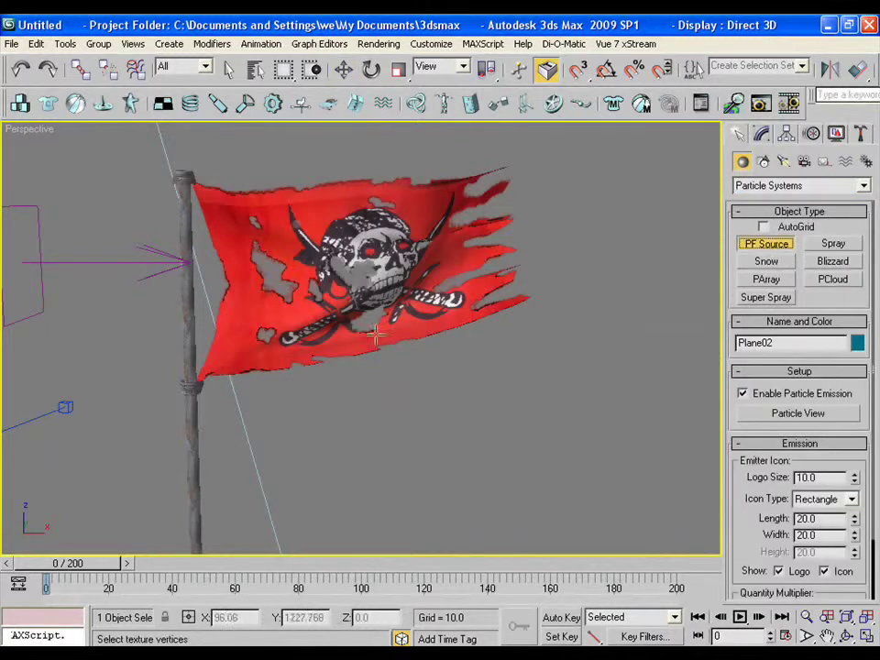
{"action": "key", "text": "alt+w"}
{"action": "scroll", "coordinate": [291, 261], "scroll_direction": "up", "scroll_amount": 3}
{"action": "scroll", "coordinate": [281, 262], "scroll_direction": "down", "scroll_amount": 2}
{"action": "middle_click_drag", "start_coordinate": [281, 261], "coordinate": [160, 250]}
{"action": "left_click_drag", "start_coordinate": [82, 218], "coordinate": [93, 389]}
Rotate the particle emitter to fire toward the flag and go to frame 37.
{"action": "key", "text": "e"}
{"action": "middle_click_drag", "start_coordinate": [116, 297], "coordinate": [113, 232]}
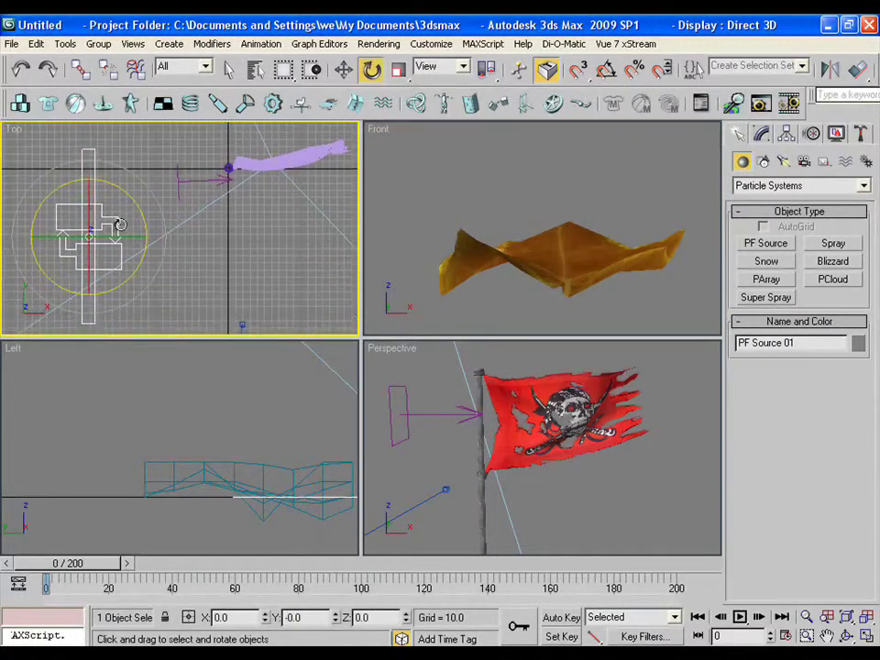
{"action": "left_click_drag", "start_coordinate": [114, 232], "coordinate": [830, 251]}
{"action": "left_click_drag", "start_coordinate": [124, 564], "coordinate": [241, 564]}
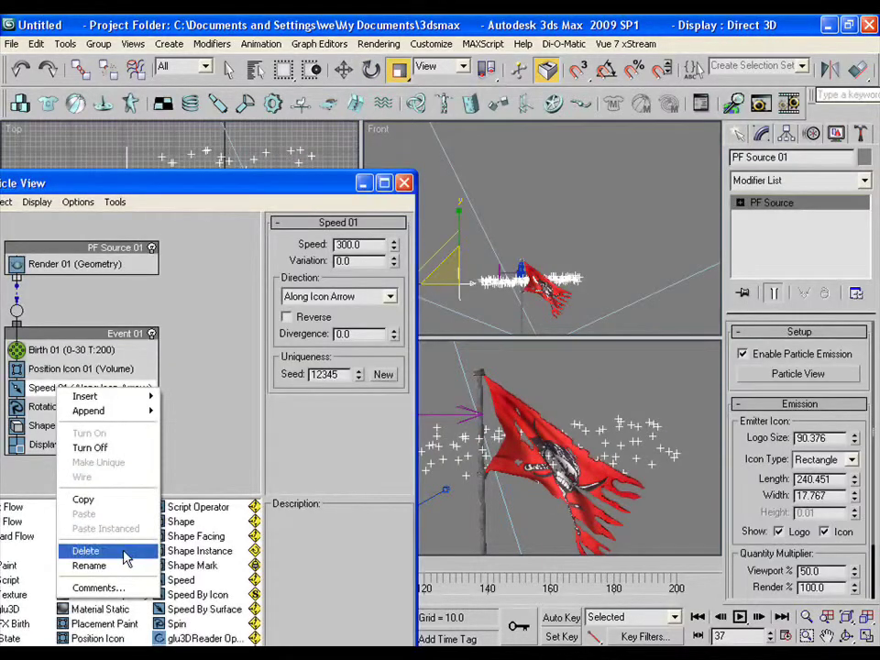
Delete the Speed 01 and Rotation 01 operators from Event 01 of the particle flow.
{"action": "left_click", "coordinate": [122, 554]}
{"action": "left_click_drag", "start_coordinate": [194, 188], "coordinate": [305, 164]}
{"action": "right_click", "coordinate": [156, 363]}
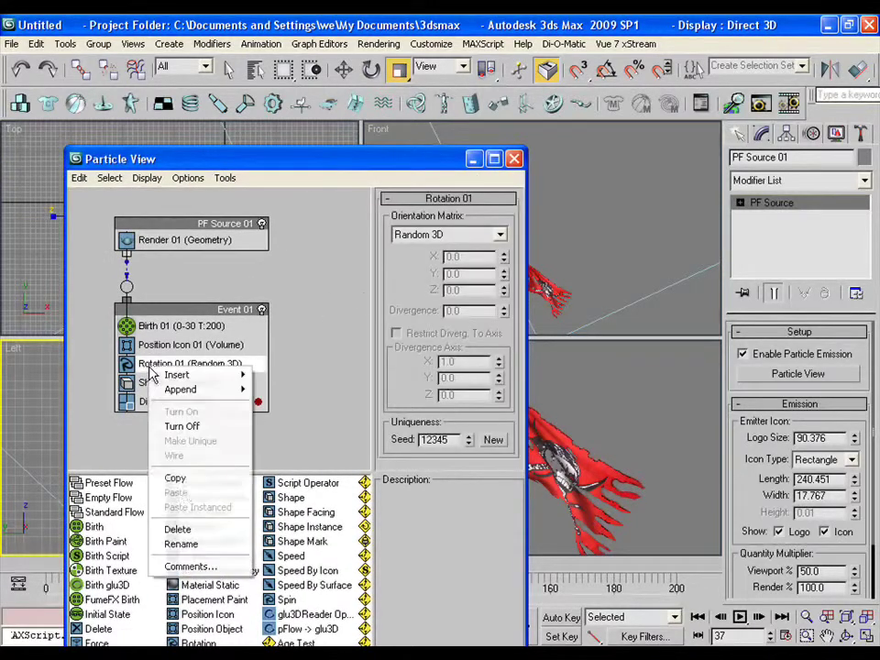
{"action": "left_click", "coordinate": [181, 528]}
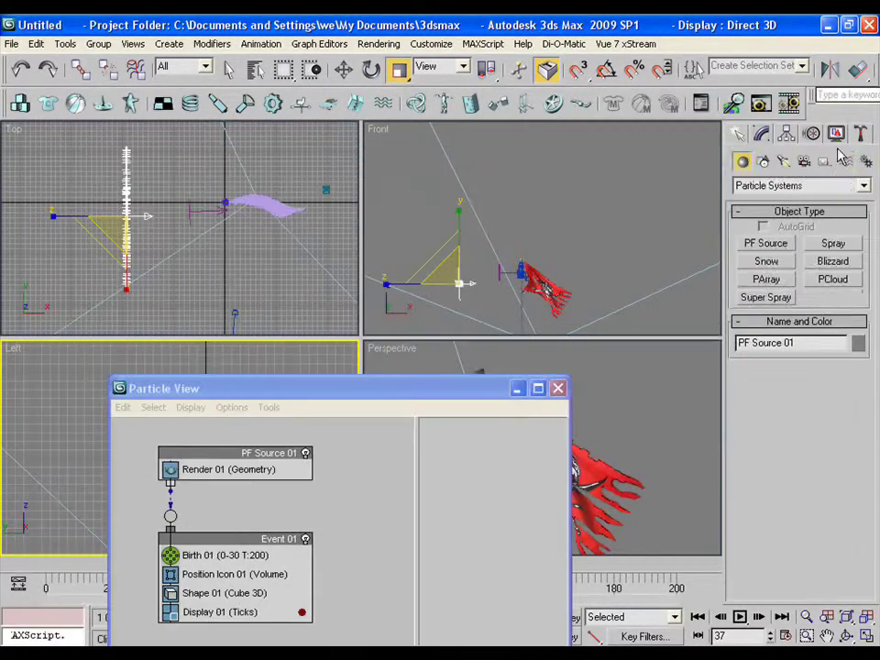
Create a Wind force behind the particle emitter and rotate it to blow toward the flag.
{"action": "left_click", "coordinate": [845, 160]}
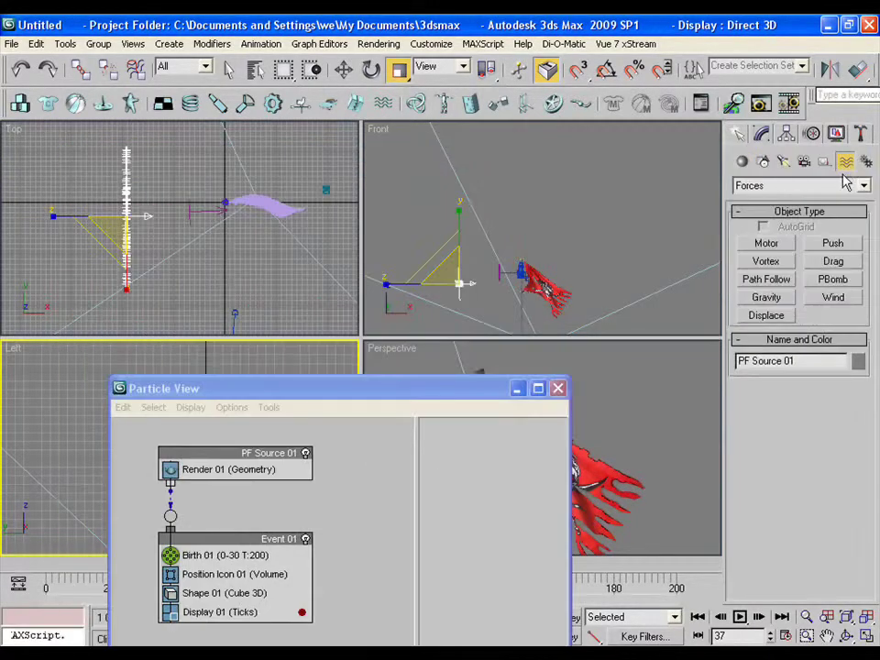
{"action": "left_click", "coordinate": [831, 298]}
{"action": "middle_click_drag", "start_coordinate": [168, 230], "coordinate": [197, 226]}
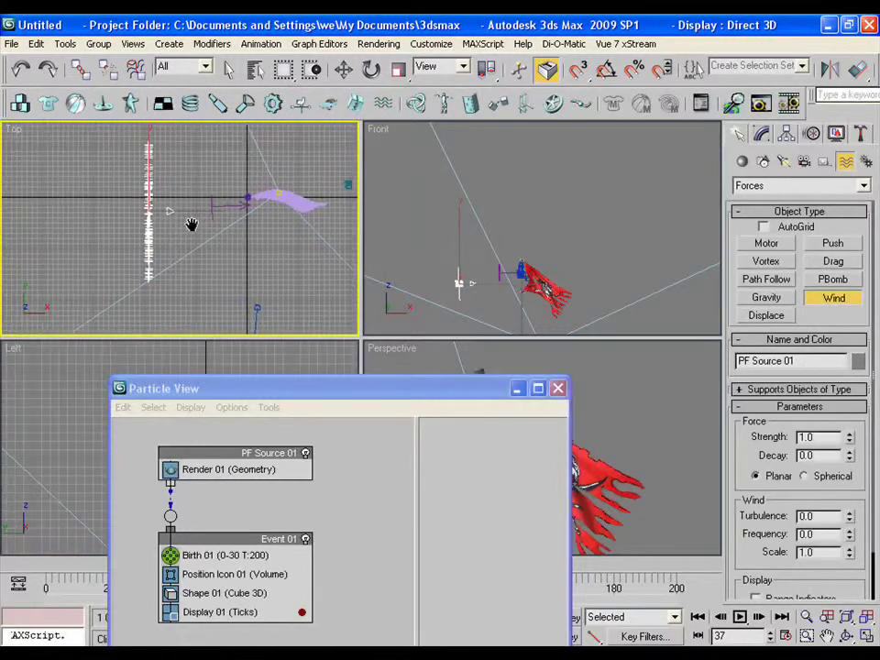
{"action": "left_click_drag", "start_coordinate": [70, 207], "coordinate": [129, 207]}
{"action": "key", "text": "e"}
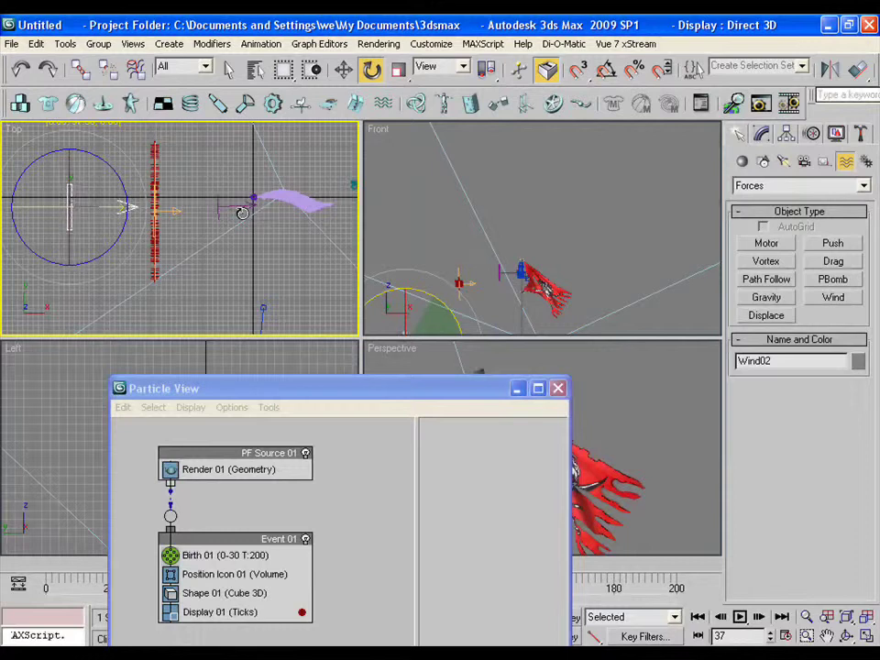
Raise the new wind force to the particle emitter's height in the Front view, and reposition the Particle View window.
{"action": "middle_click_drag", "start_coordinate": [394, 242], "coordinate": [452, 206]}
{"action": "key", "text": "w"}
{"action": "left_click_drag", "start_coordinate": [432, 208], "coordinate": [432, 177]}
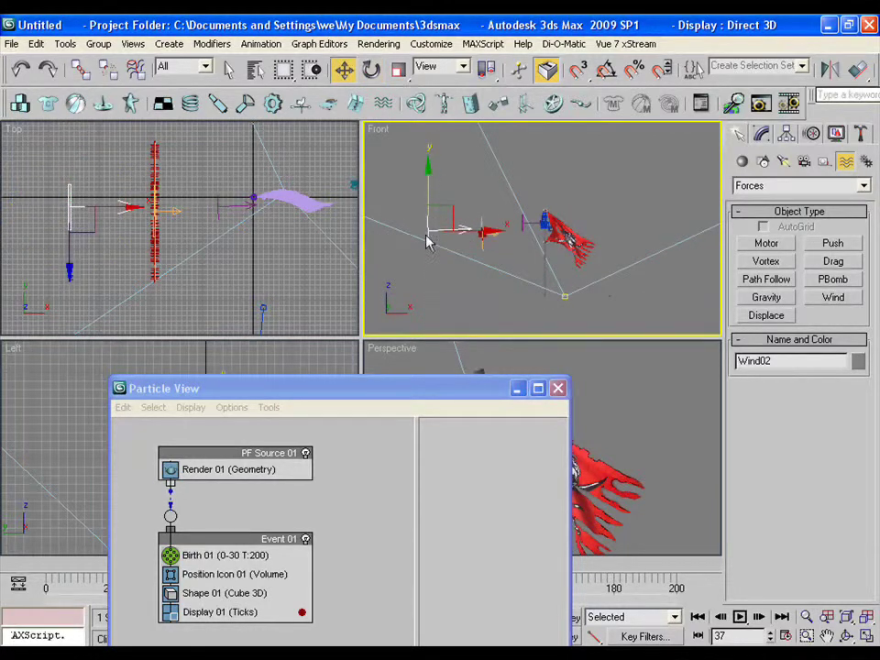
{"action": "left_click_drag", "start_coordinate": [376, 394], "coordinate": [302, 346]}
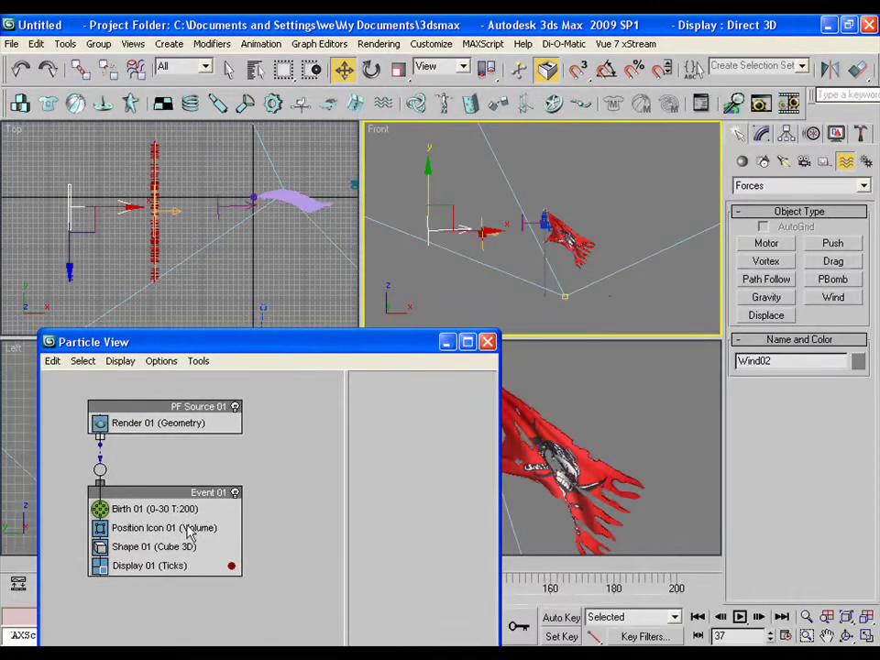
Insert a Force operator after Position Icon 01 in Event 01 and assign the Wind02 force to it.
{"action": "left_click_drag", "start_coordinate": [240, 347], "coordinate": [261, 92]}
{"action": "left_click", "coordinate": [217, 502]}
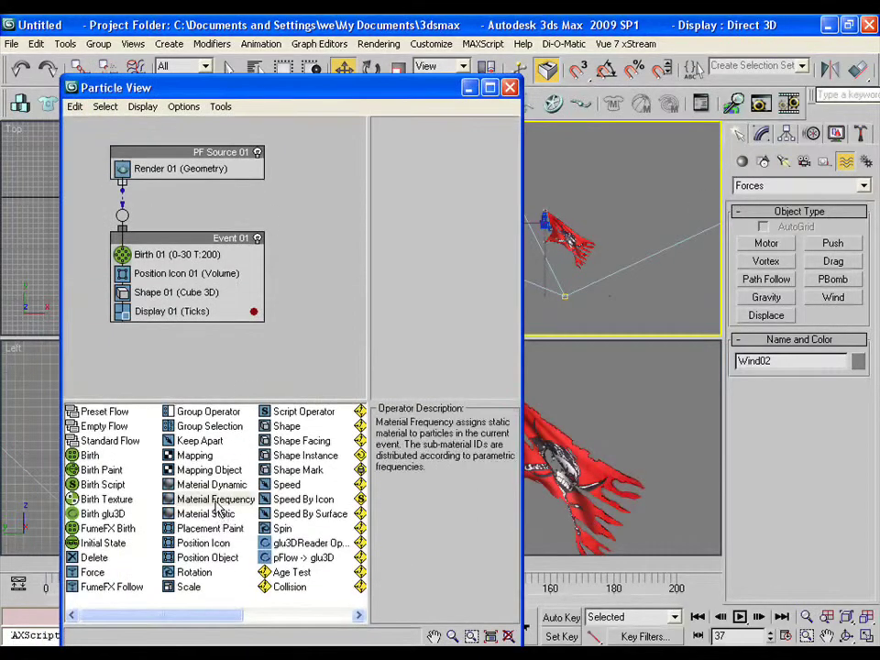
{"action": "left_click", "coordinate": [92, 573]}
{"action": "left_click_drag", "start_coordinate": [114, 568], "coordinate": [148, 290]}
{"action": "left_click", "coordinate": [149, 291]}
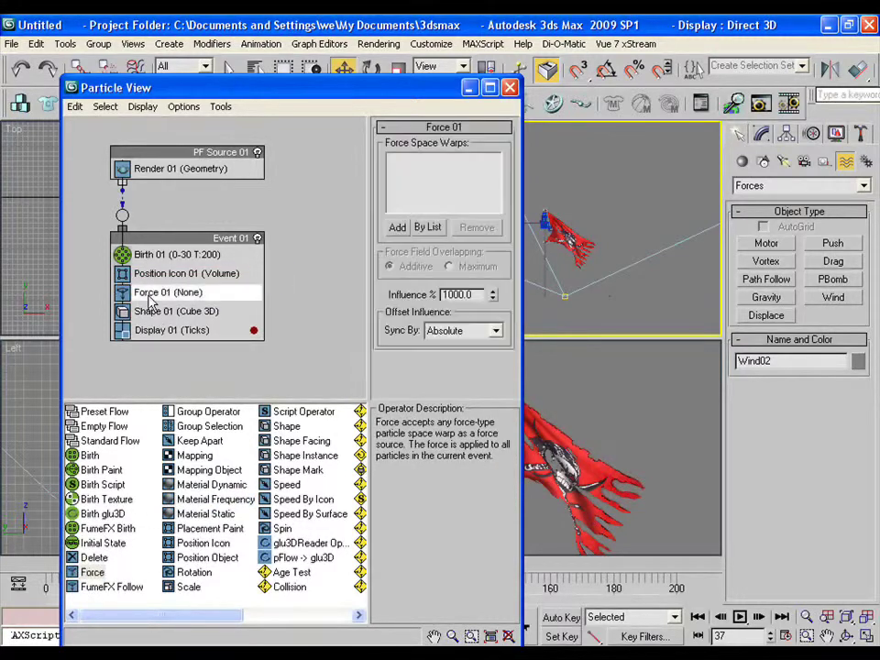
{"action": "left_click", "coordinate": [401, 229]}
{"action": "left_click_drag", "start_coordinate": [387, 89], "coordinate": [495, 89]}
{"action": "left_click", "coordinate": [69, 221]}
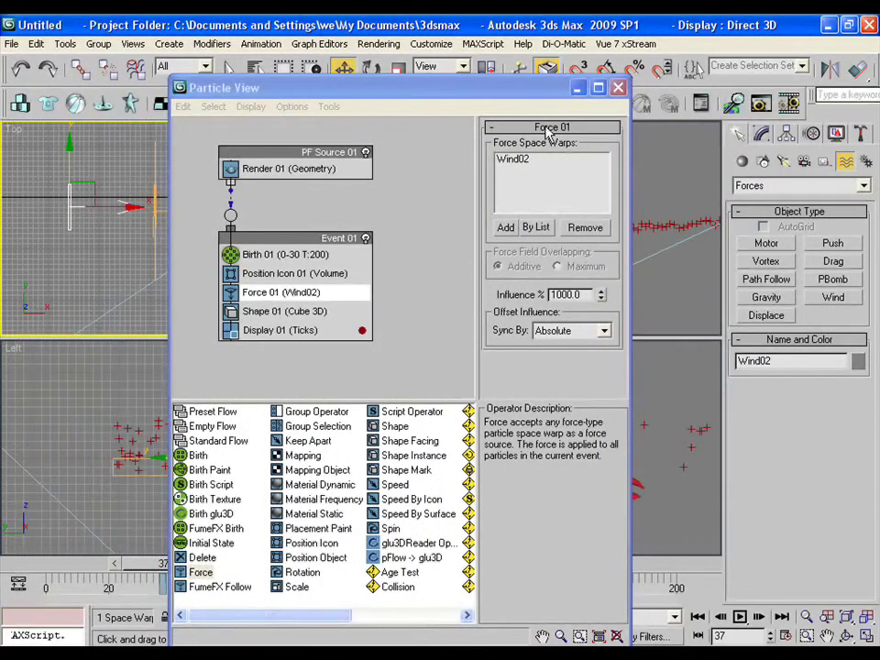
Enlarge the particle emitter to a length of 1225.593 and a width of 121.986, and move it back to X -604.608.
{"action": "left_click", "coordinate": [294, 273]}
{"action": "left_click_drag", "start_coordinate": [343, 87], "coordinate": [173, 40]}
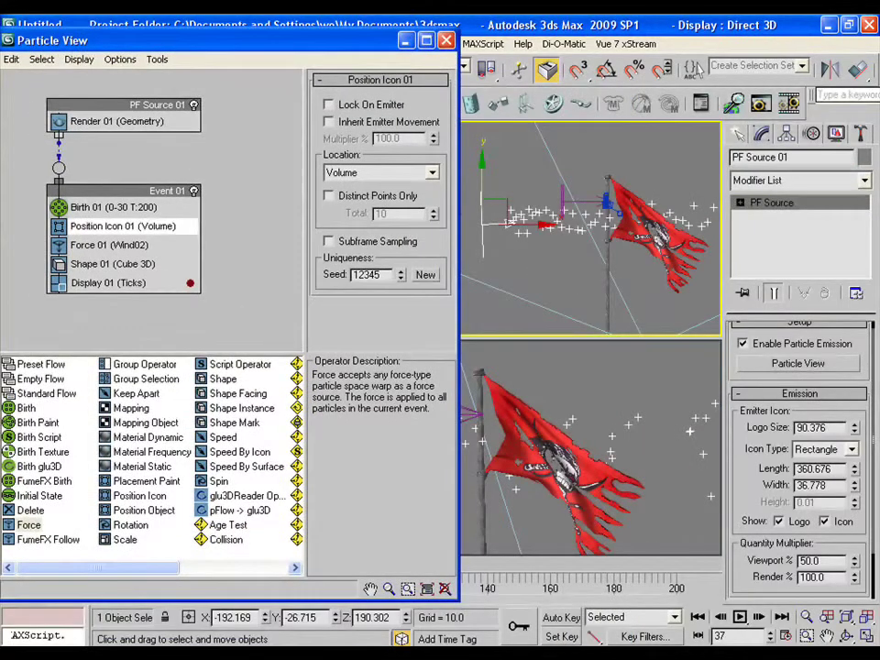
{"action": "left_click_drag", "start_coordinate": [857, 471], "coordinate": [837, 209]}
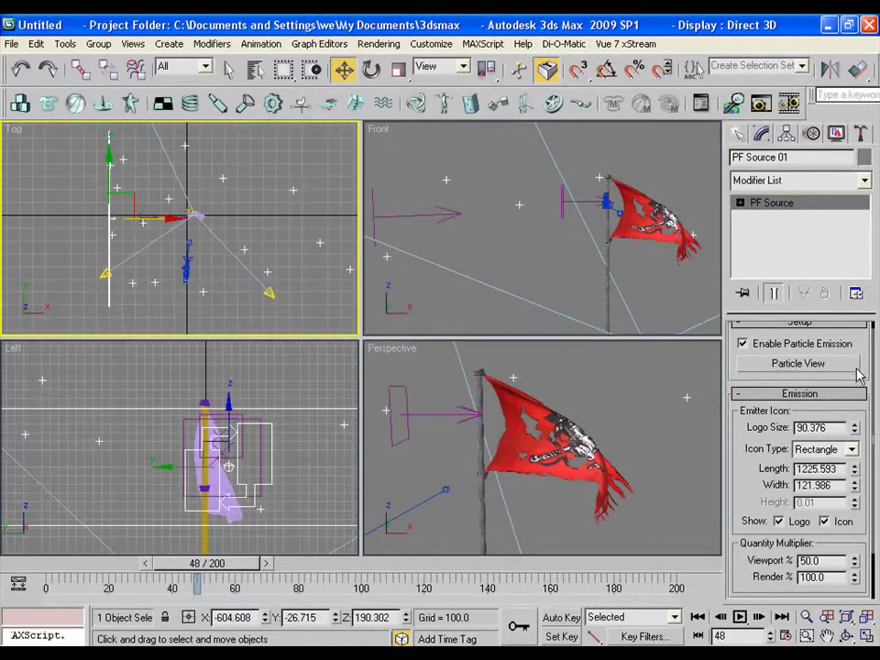
Set the Birth 01 operator's Emit Start to -50 and Amount to 500, and go to frame 92.
{"action": "left_click", "coordinate": [798, 364]}
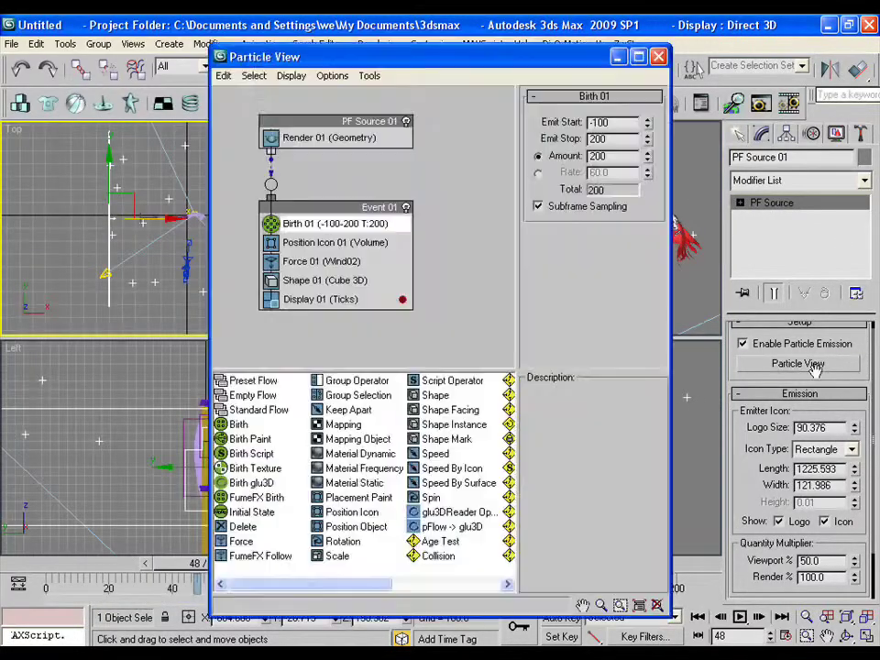
{"action": "left_click_drag", "start_coordinate": [635, 124], "coordinate": [526, 127]}
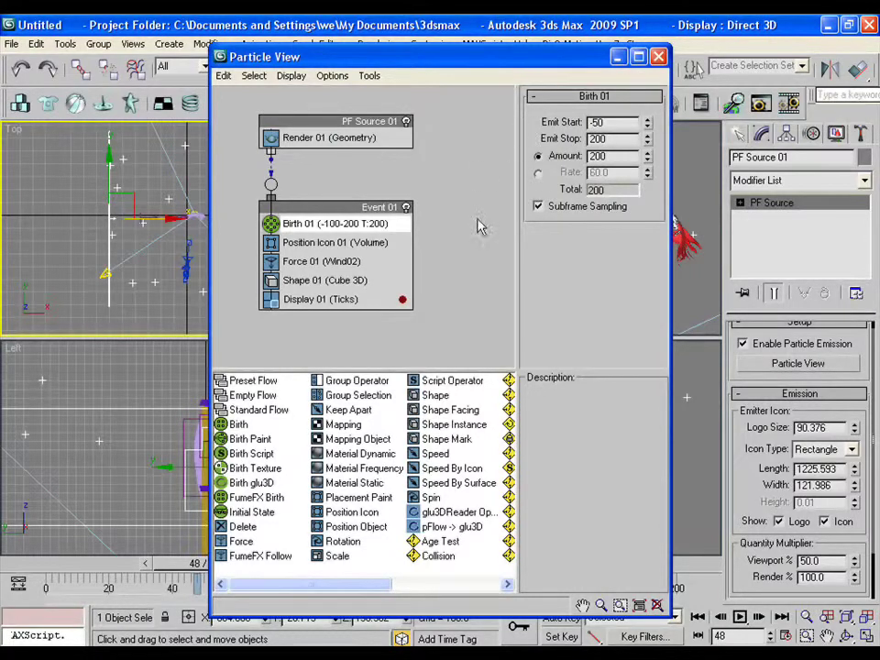
{"action": "left_click", "coordinate": [658, 57]}
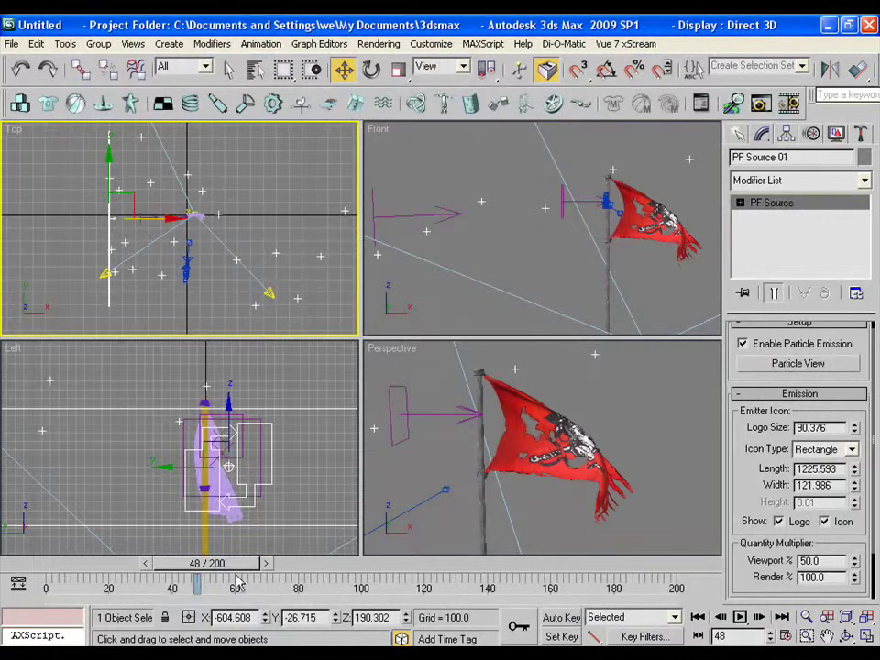
{"action": "left_click_drag", "start_coordinate": [229, 578], "coordinate": [335, 580]}
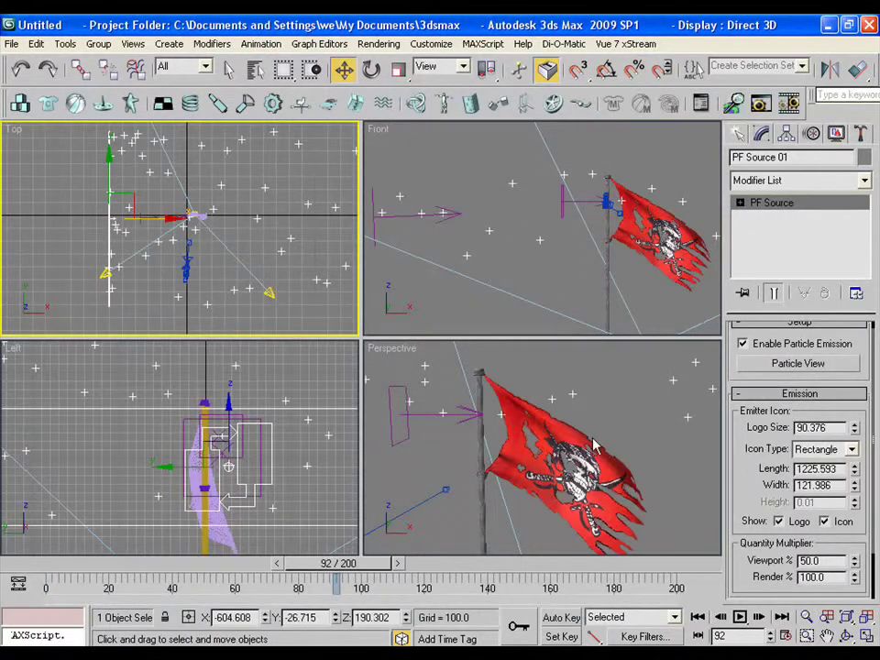
{"action": "left_click", "coordinate": [749, 365]}
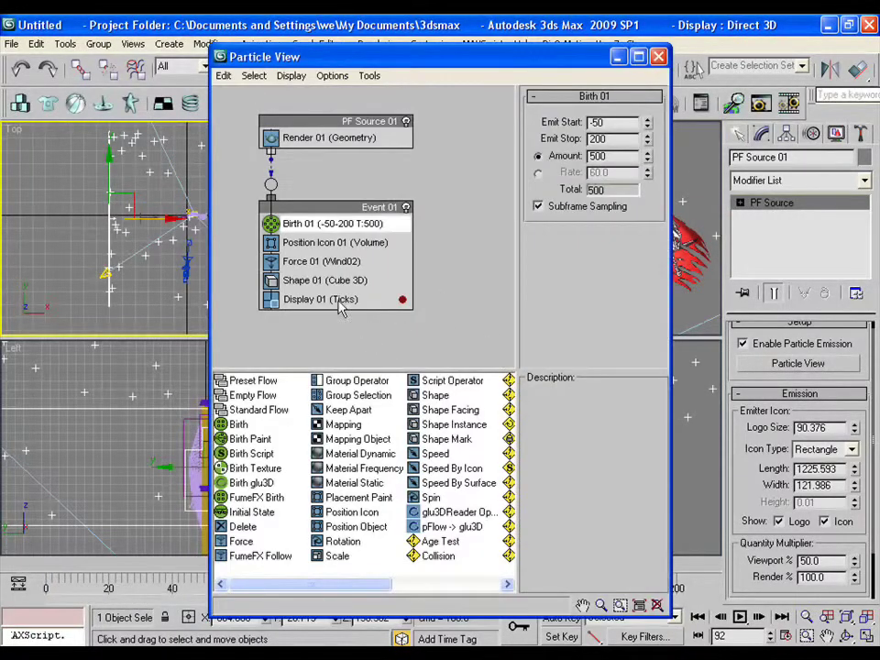
Replace the Shape 01 operator in Event 01 with a Shape Instance operator below Force 01.
{"action": "left_click", "coordinate": [315, 283]}
{"action": "right_click", "coordinate": [356, 284]}
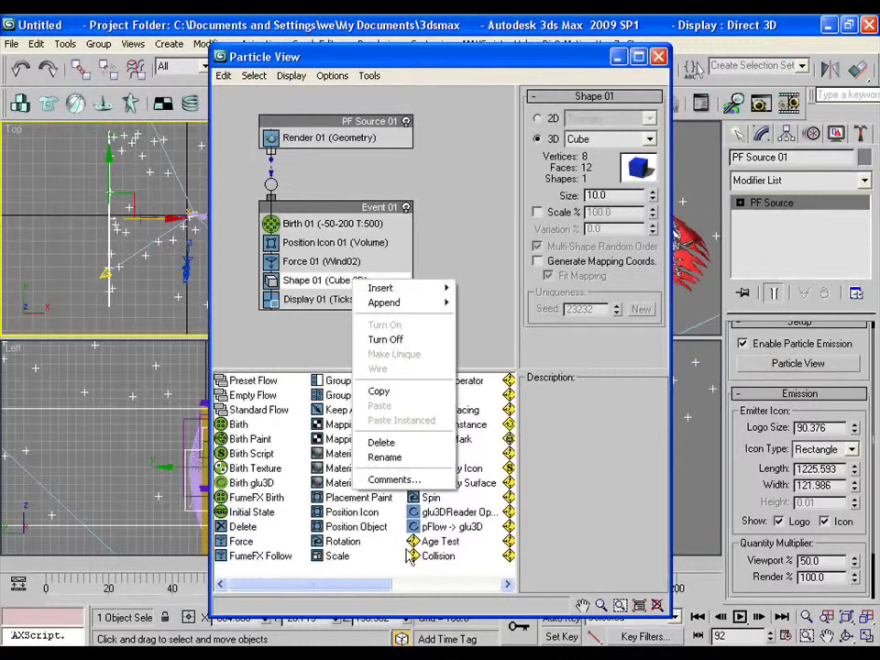
{"action": "left_click", "coordinate": [382, 443]}
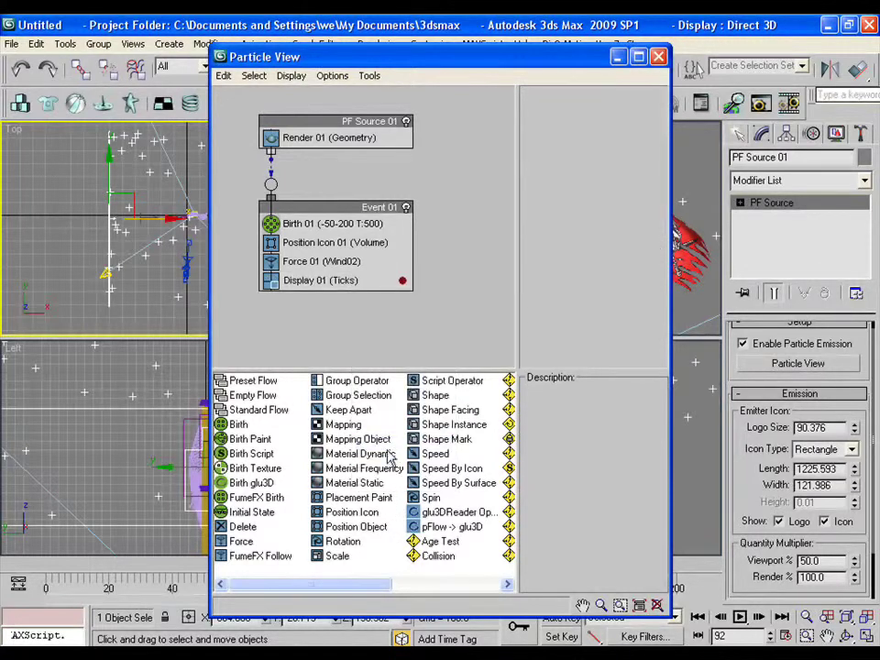
{"action": "left_click", "coordinate": [448, 426]}
{"action": "left_click_drag", "start_coordinate": [431, 427], "coordinate": [338, 285]}
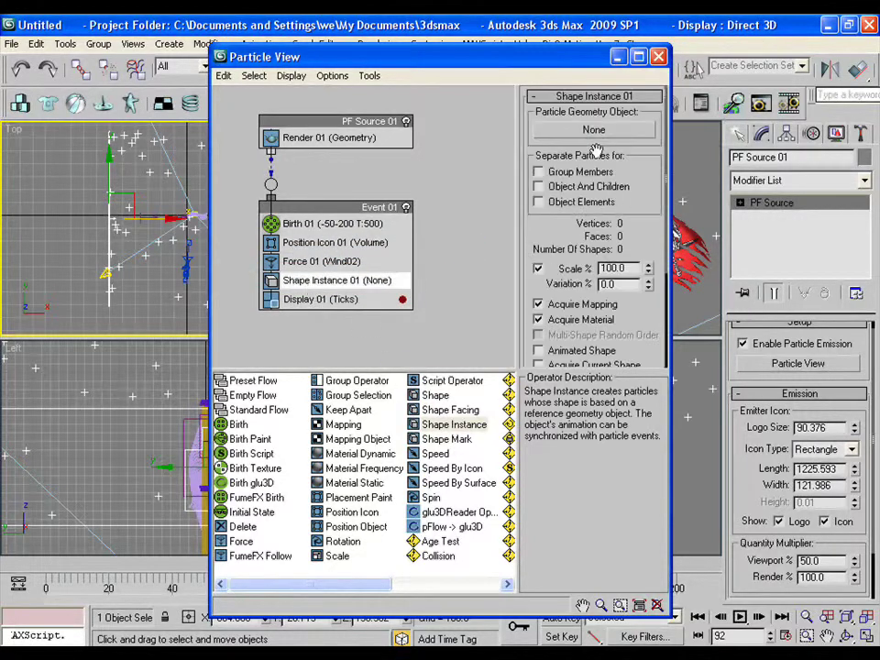
Assign the leaf object as the particle geometry of Shape Instance 01.
{"action": "left_click", "coordinate": [594, 130]}
{"action": "left_click_drag", "start_coordinate": [511, 58], "coordinate": [651, 235]}
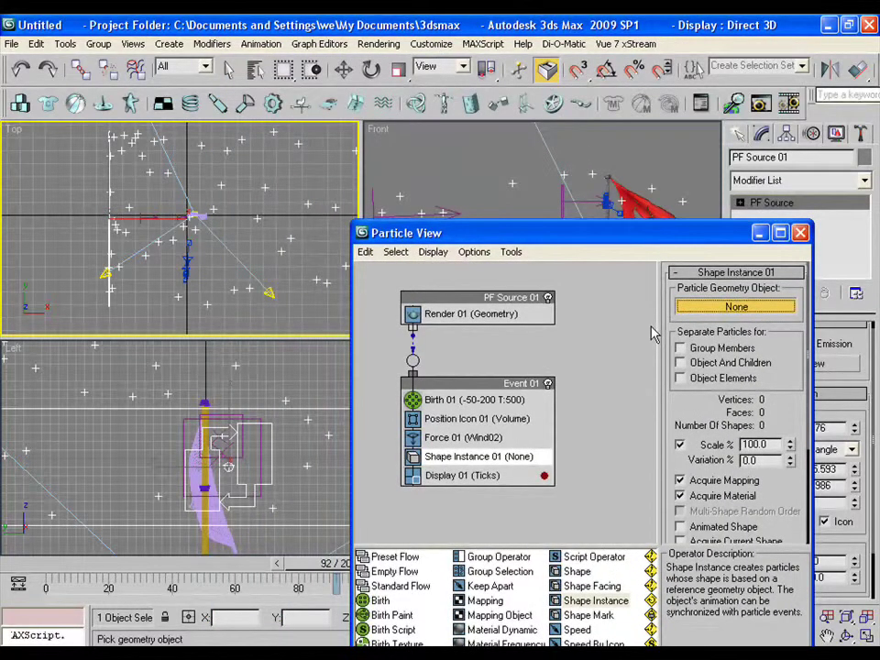
{"action": "key", "text": "h"}
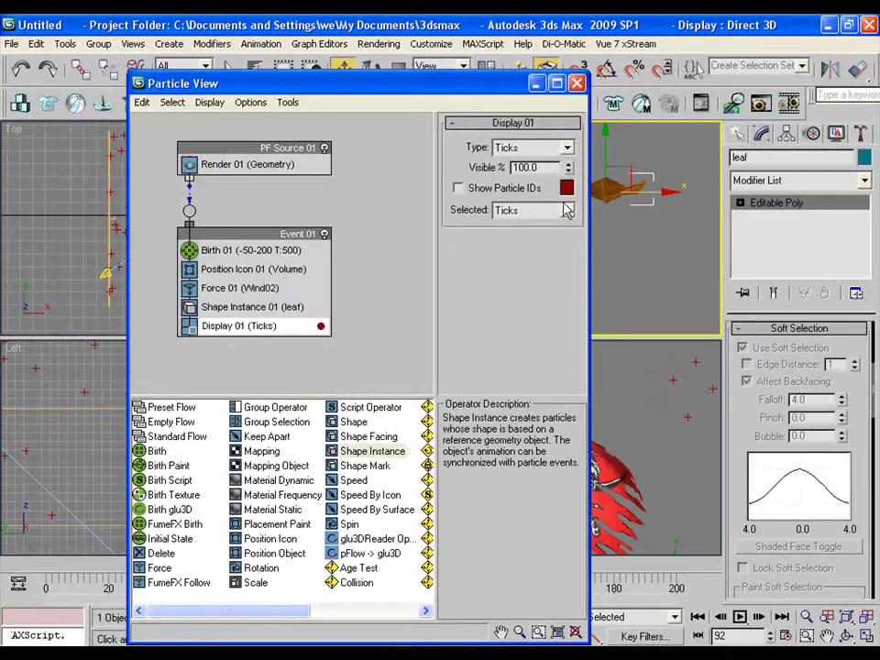
Set the Display 01 operator's type to Geometry and inspect the leaves in the maximized Perspective view.
{"action": "left_click", "coordinate": [568, 147]}
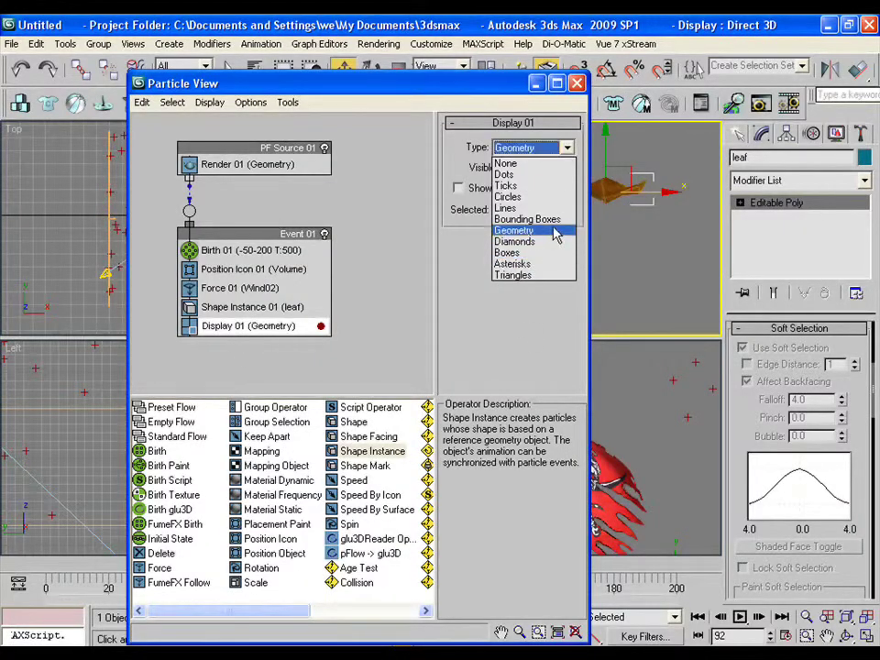
{"action": "left_click", "coordinate": [556, 230]}
{"action": "left_click_drag", "start_coordinate": [509, 92], "coordinate": [241, 86]}
{"action": "left_click", "coordinate": [539, 372]}
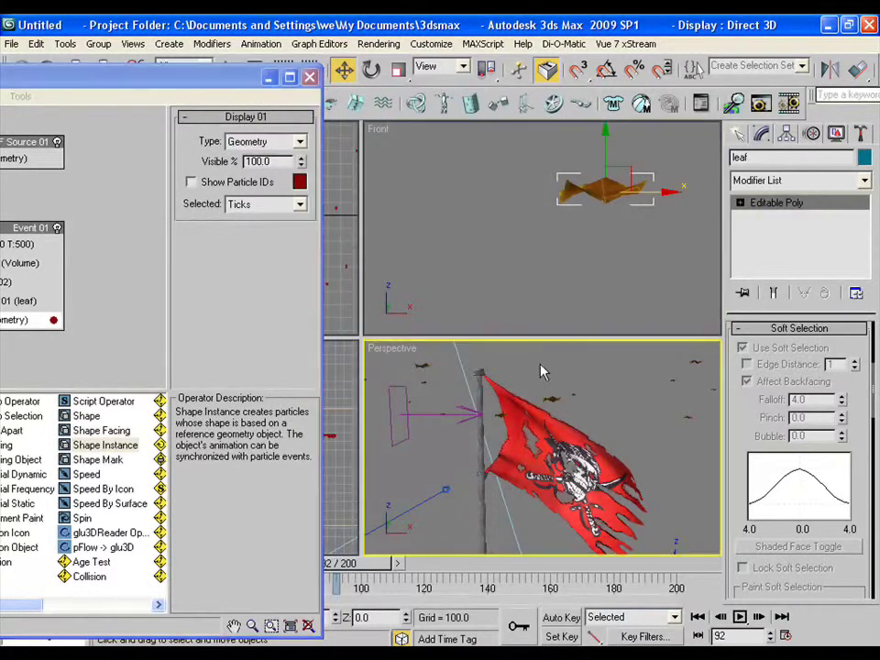
{"action": "key", "text": "alt+w"}
{"action": "middle_click_drag", "start_coordinate": [516, 339], "coordinate": [555, 391]}
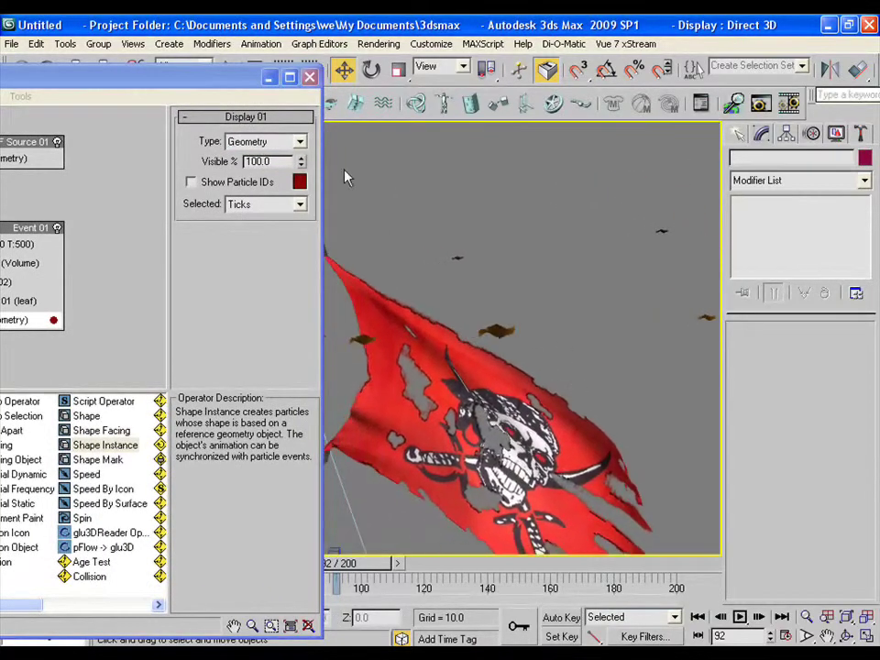
Insert a Spin operator between Force 01 and Shape Instance 01 and set its Variation to 0.51.
{"action": "left_click_drag", "start_coordinate": [171, 74], "coordinate": [837, 146]}
{"action": "middle_click_drag", "start_coordinate": [370, 278], "coordinate": [363, 308], "text": "alt"}
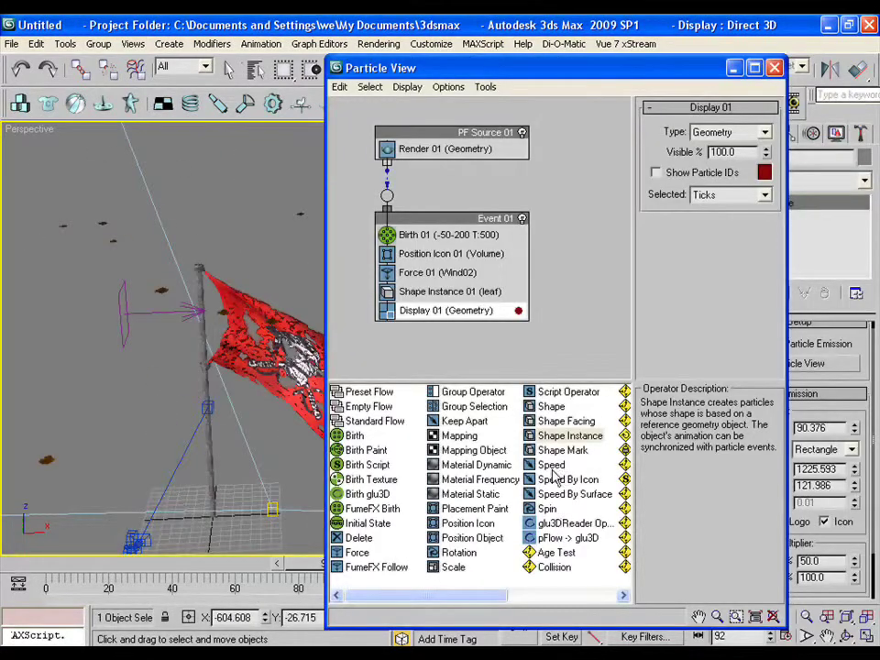
{"action": "left_click_drag", "start_coordinate": [549, 509], "coordinate": [427, 298]}
{"action": "left_click", "coordinate": [419, 294]}
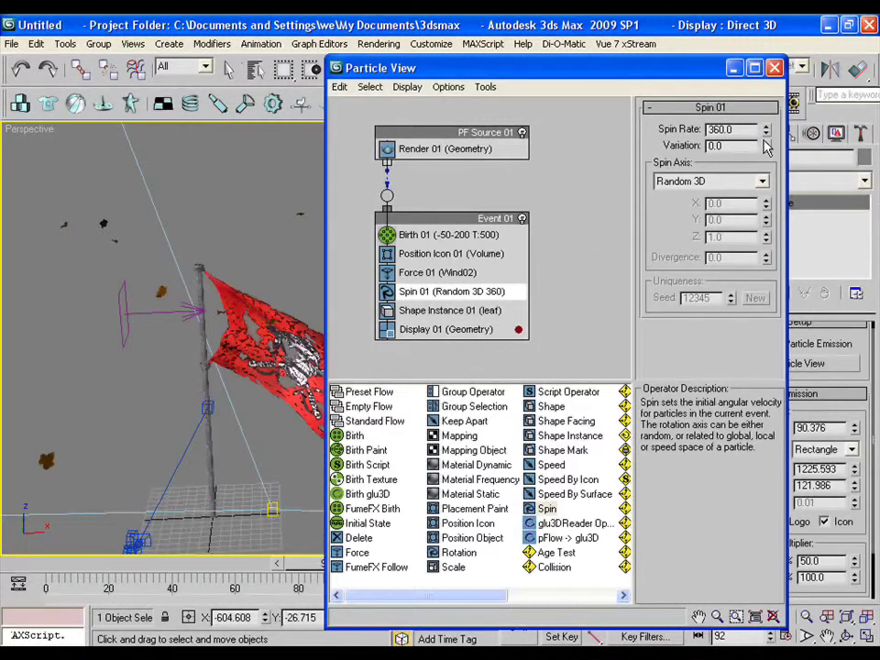
{"action": "mouse_move", "coordinate": [766, 147]}
{"action": "left_mouse_down"}
{"action": "mouse_move", "coordinate": [754, 69]}
{"action": "mouse_move", "coordinate": [766, 125]}
{"action": "left_mouse_up"}
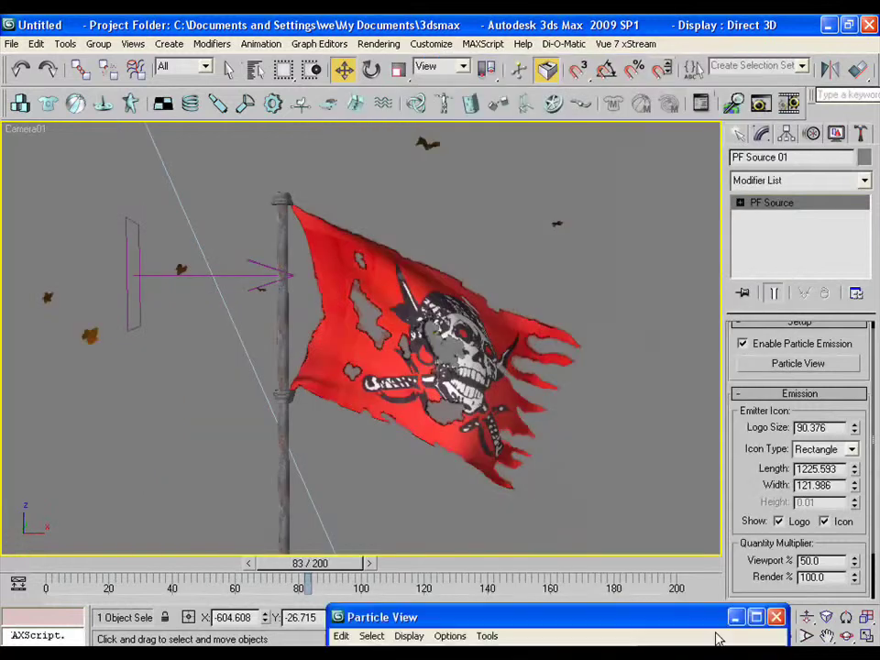
Set the leaf Shape Instance's Scale to 49% and its Variation to 26%.
{"action": "key", "text": "6"}
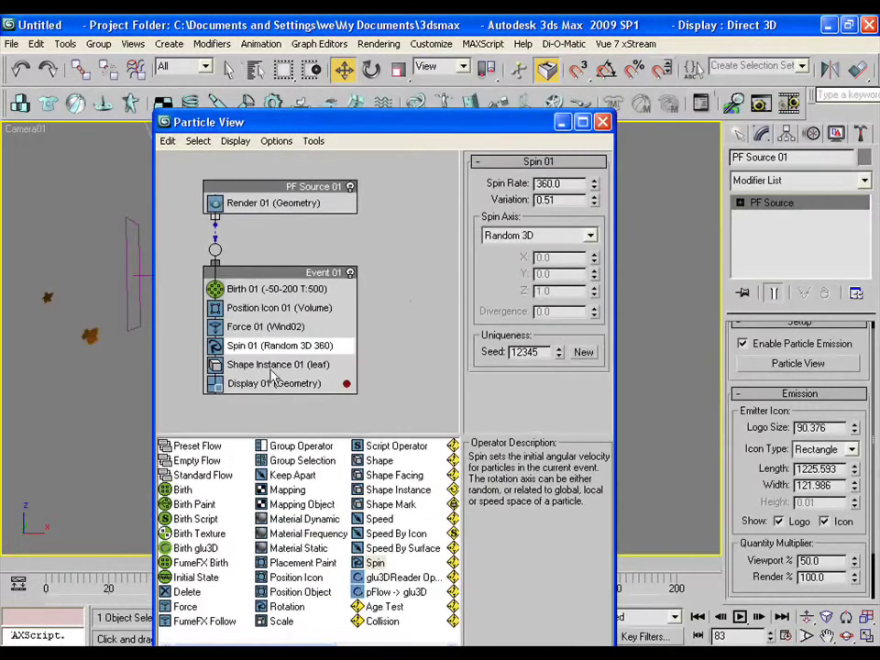
{"action": "left_click", "coordinate": [259, 365]}
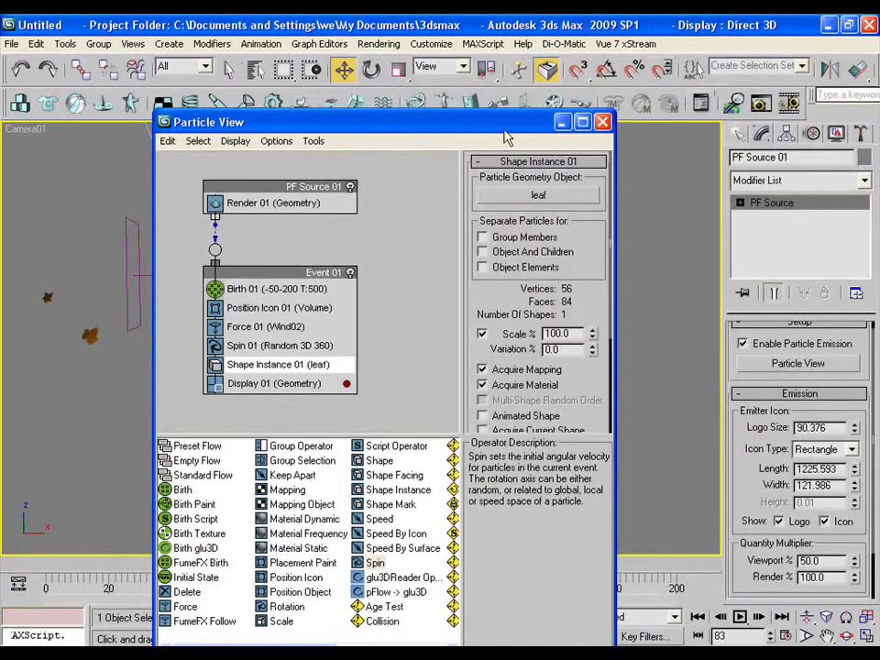
{"action": "left_click_drag", "start_coordinate": [502, 129], "coordinate": [718, 97]}
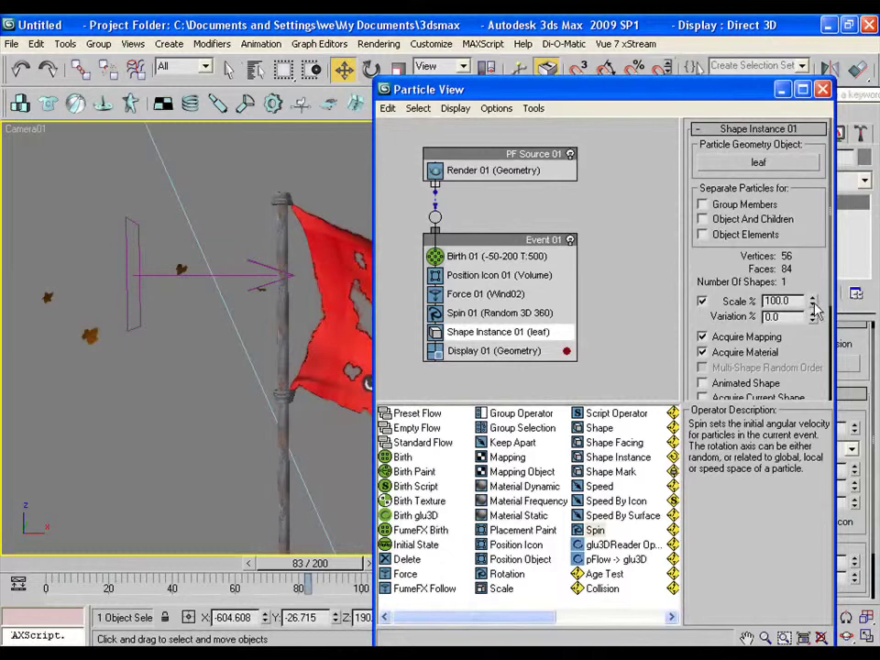
{"action": "left_click_drag", "start_coordinate": [813, 313], "coordinate": [817, 347]}
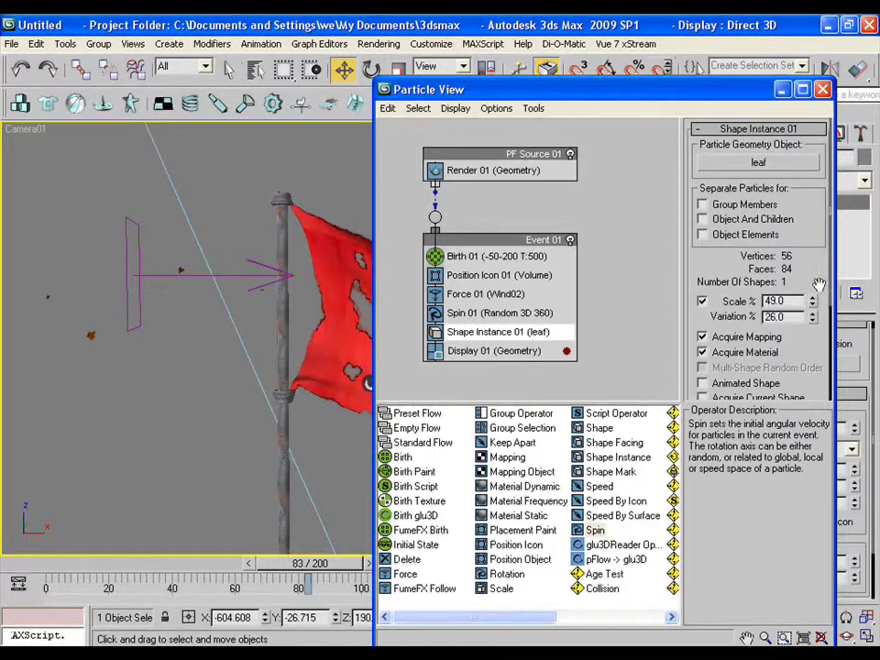
Hide the flag and its pole parts in the camera view, and play the leaf animation from frame 0.
{"action": "key", "text": "6"}
{"action": "left_click", "coordinate": [229, 269]}
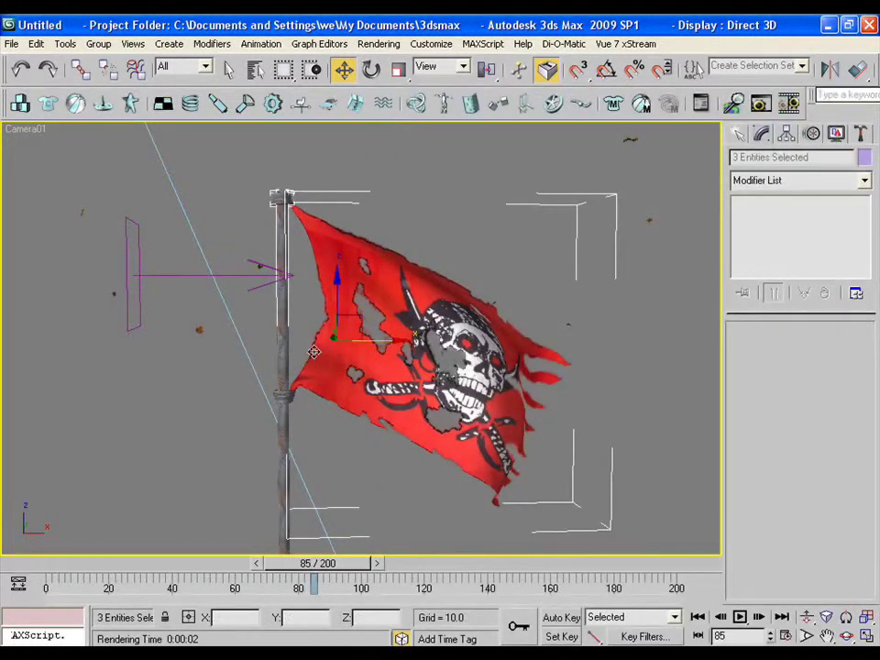
{"action": "left_click_drag", "start_coordinate": [214, 400], "coordinate": [530, 527], "text": "ctrl"}
{"action": "right_click", "coordinate": [433, 309]}
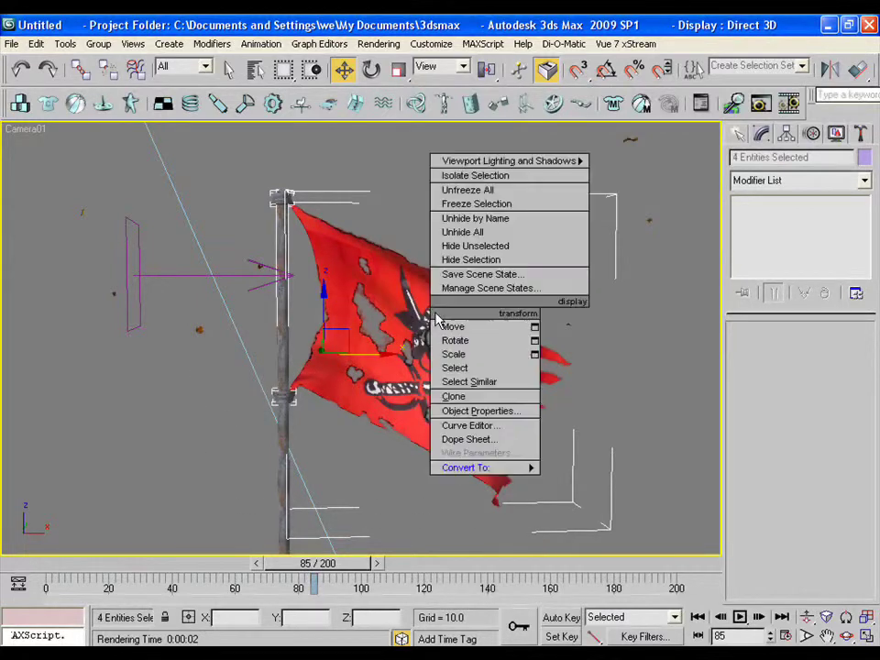
{"action": "left_click", "coordinate": [466, 257]}
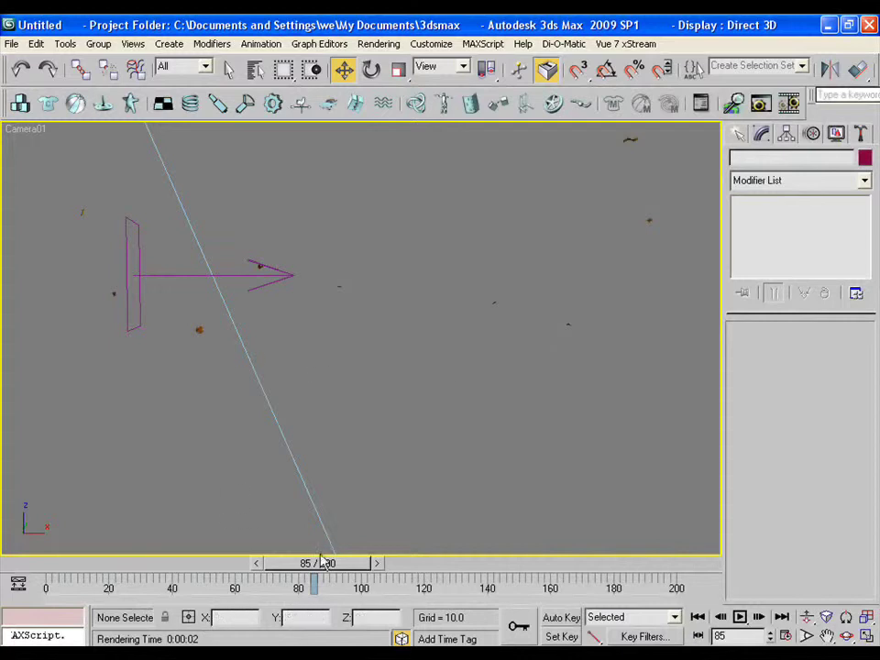
{"action": "left_click_drag", "start_coordinate": [318, 563], "coordinate": [4, 568]}
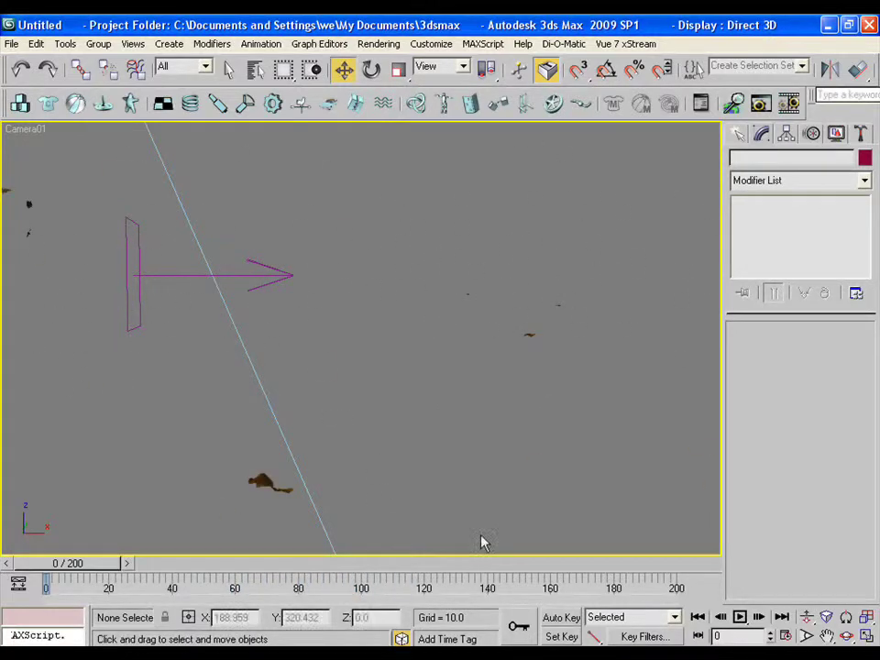
{"action": "left_click", "coordinate": [740, 620]}
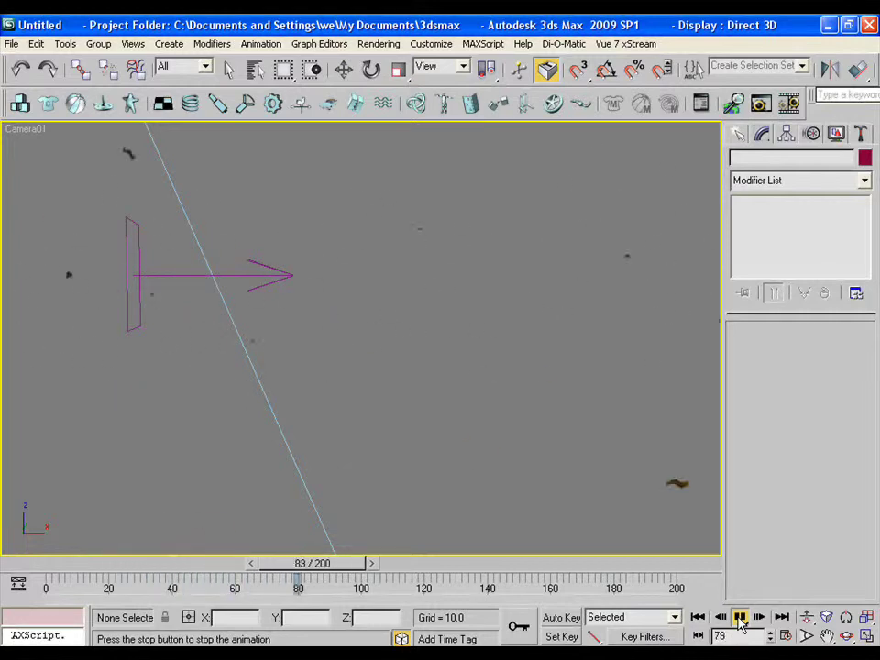
{"action": "left_click", "coordinate": [740, 620]}
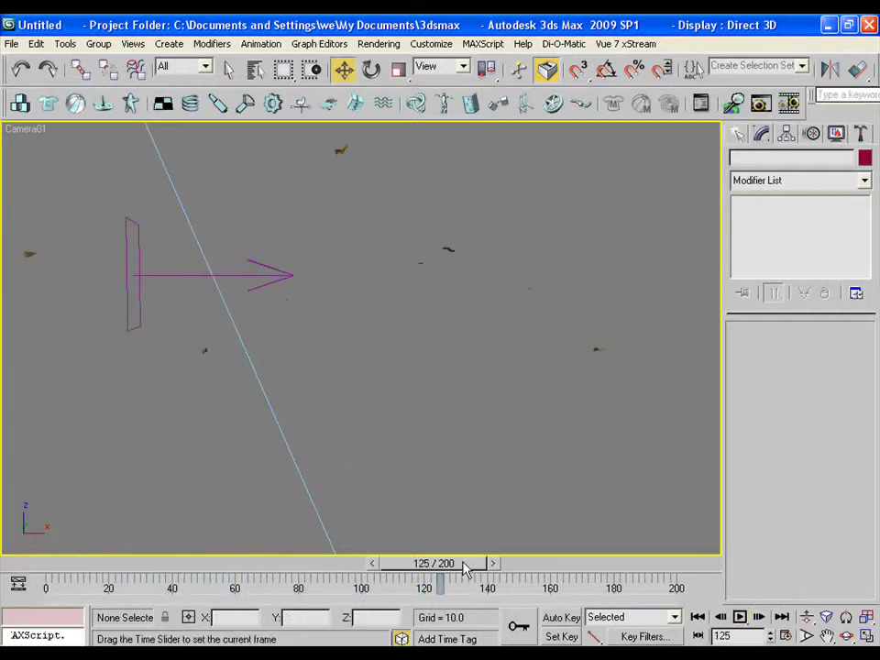
Set the render's time output to the active time segment, 0 to 200.
{"action": "left_click", "coordinate": [376, 44]}
{"action": "left_click", "coordinate": [402, 75]}
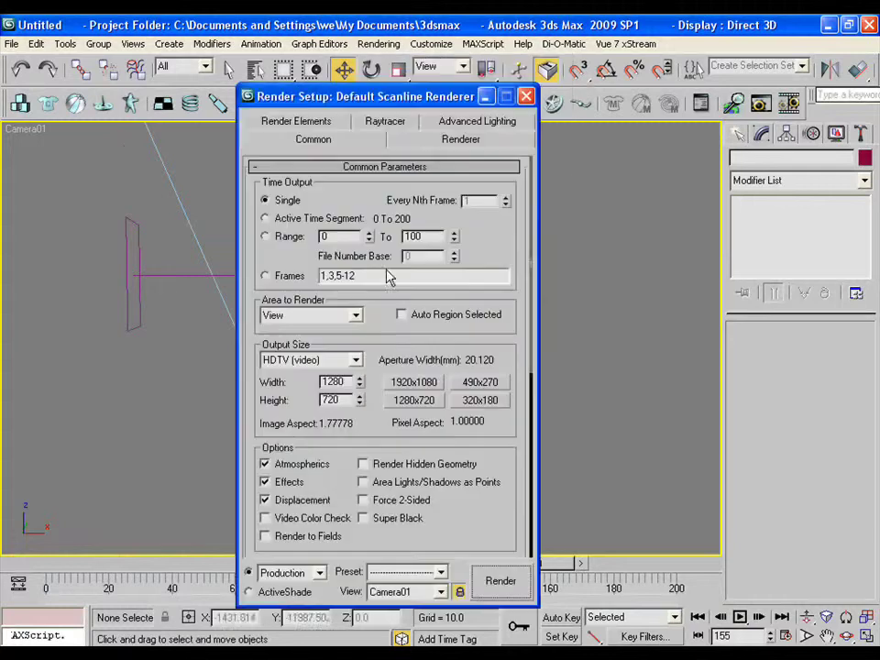
{"action": "left_click", "coordinate": [265, 218]}
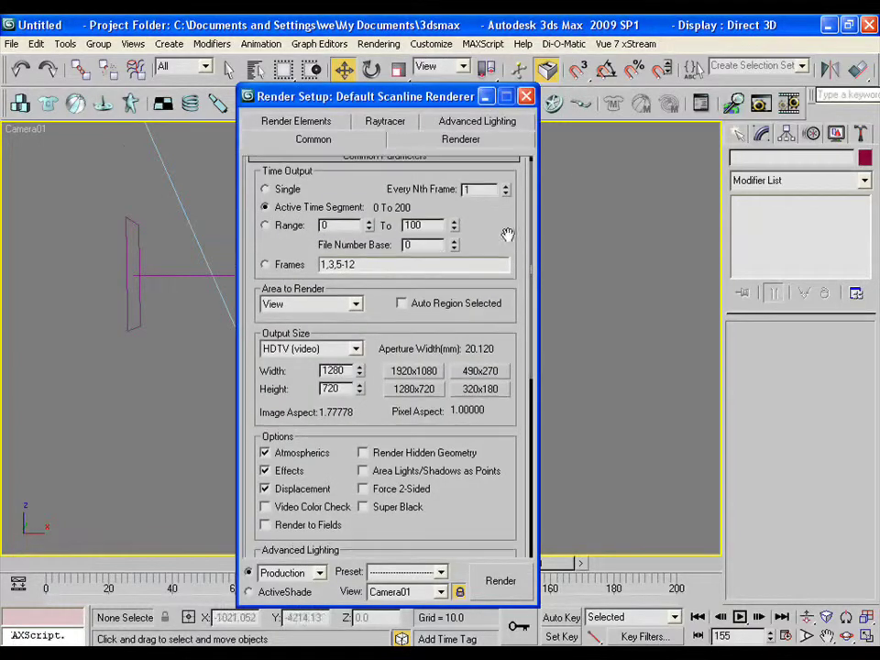
Create a folder named "leaf particles" inside "renders from max" and open it as the render output location.
{"action": "scroll", "coordinate": [505, 235], "scroll_direction": "down", "scroll_amount": 5}
{"action": "left_click", "coordinate": [501, 542]}
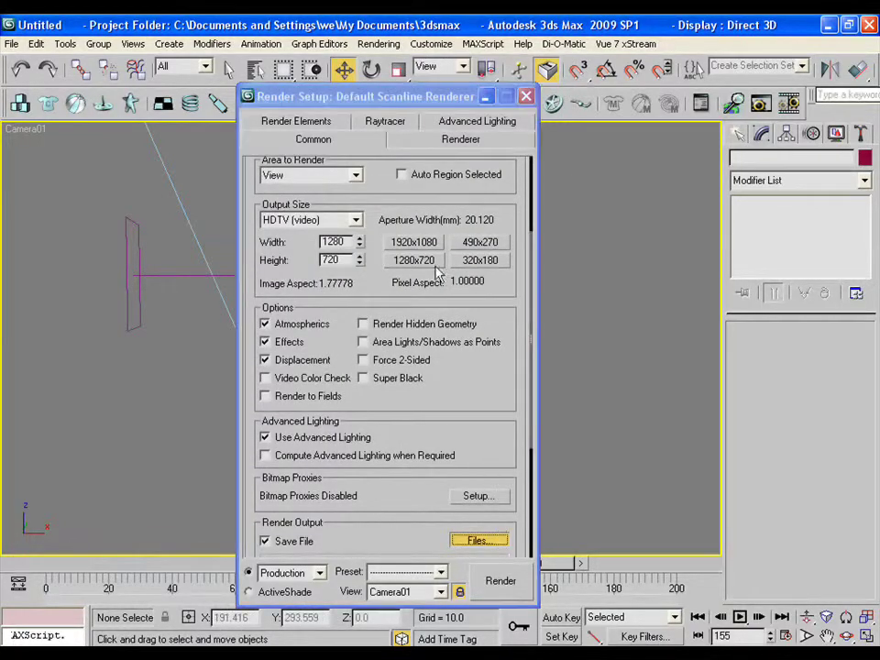
{"action": "right_click", "coordinate": [294, 231]}
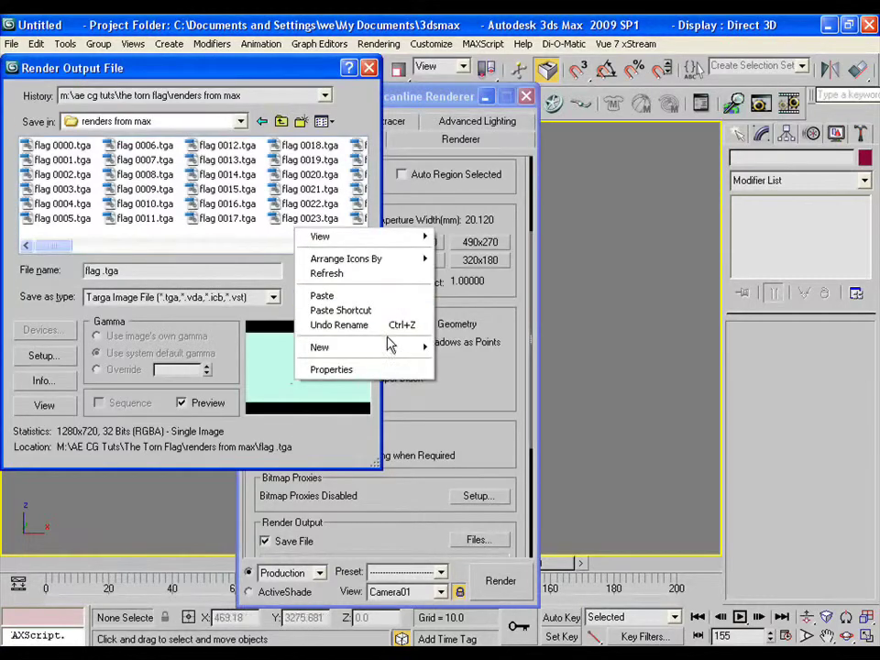
{"action": "mouse_move", "coordinate": [388, 346]}
{"action": "left_click", "coordinate": [466, 348]}
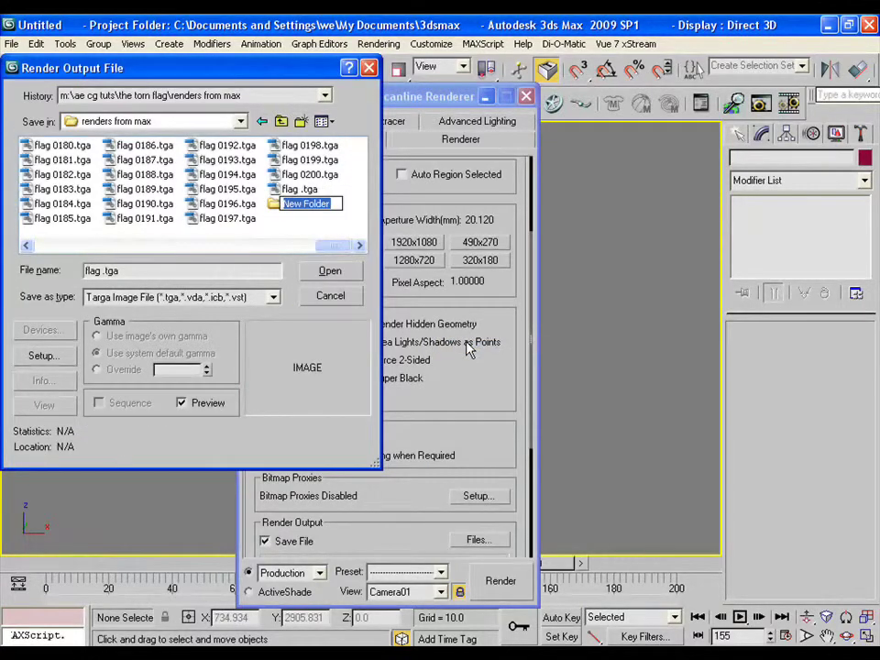
{"action": "key", "text": "BackSpace"}
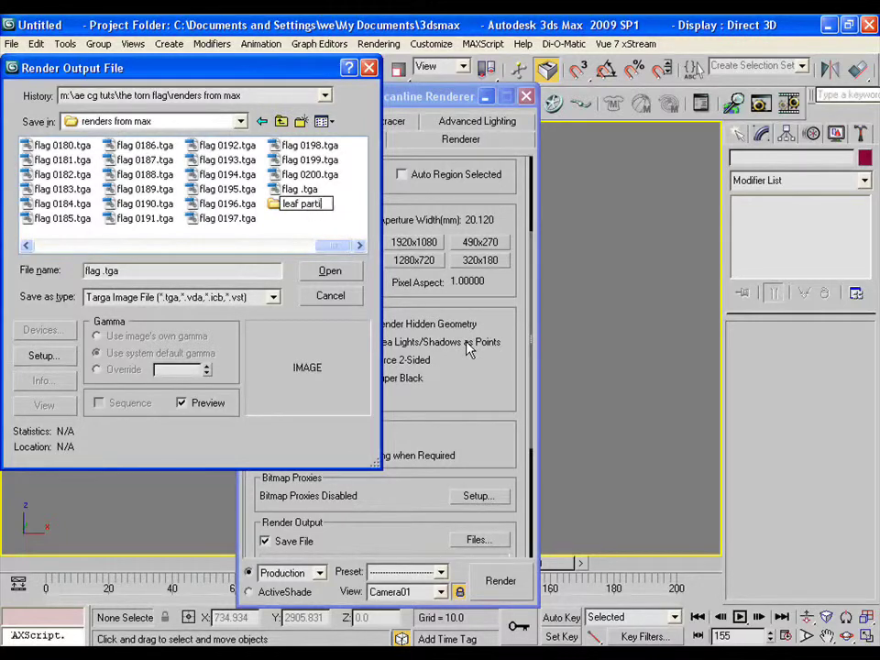
{"action": "type", "text": "leaf particles"}
{"action": "key", "text": "Return"}
{"action": "key", "text": "Return"}
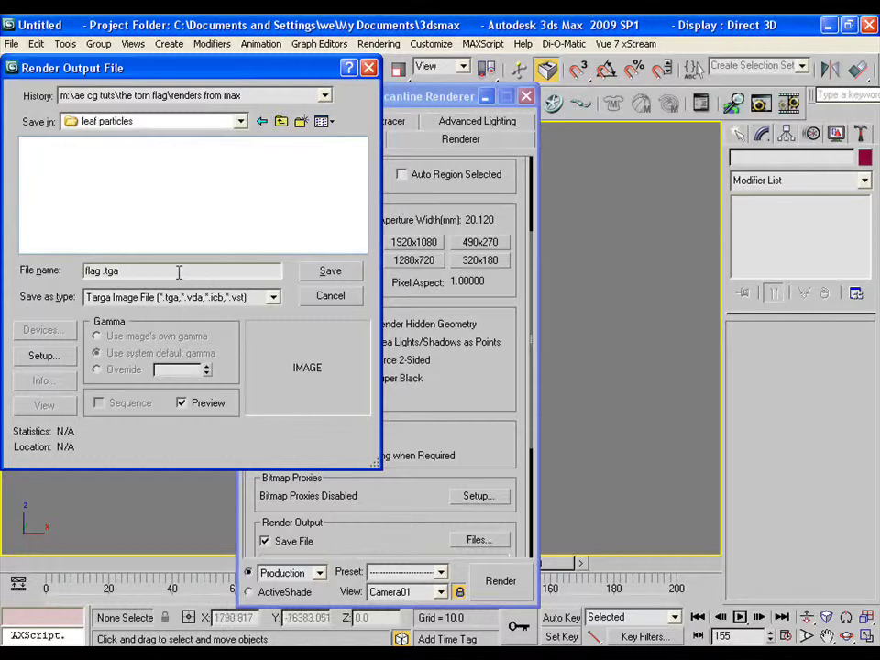
Name the Targa render output "leaf", save the output settings and render the leaf sequence from Camera01.
{"action": "left_click_drag", "start_coordinate": [125, 271], "coordinate": [5, 270]}
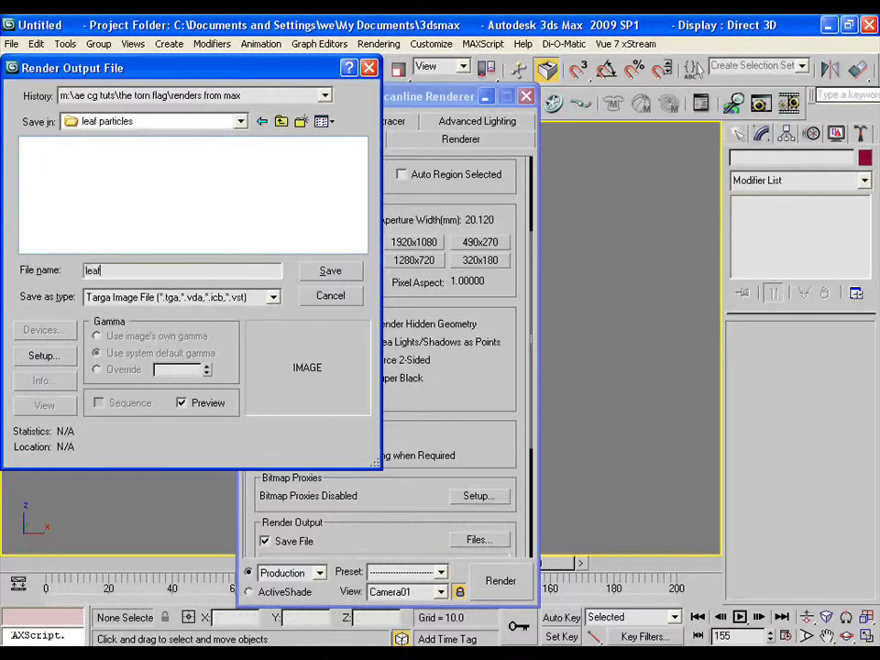
{"action": "left_click", "coordinate": [356, 270]}
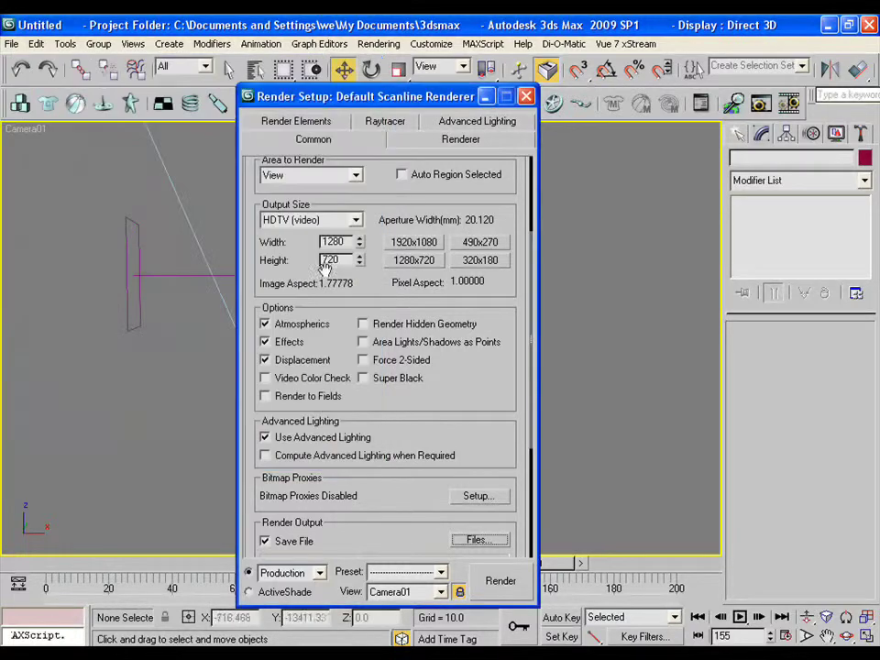
{"action": "left_click", "coordinate": [503, 581]}
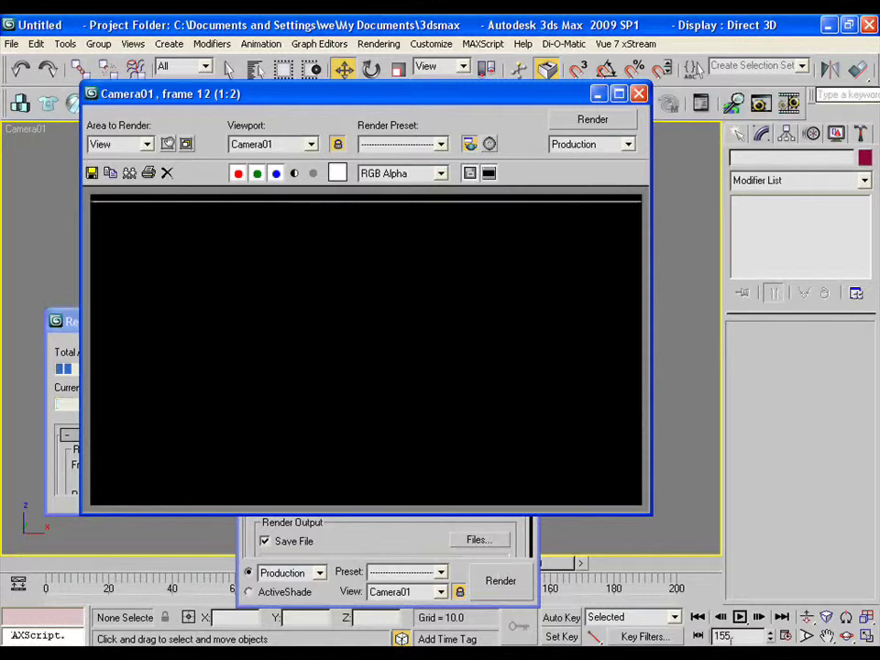
Switch to After Effects and import the flag renders as a Targa sequence, letting the program guess the alpha.
{"action": "key", "text": "alt+Tab"}
{"action": "key", "text": "alt+Tab"}
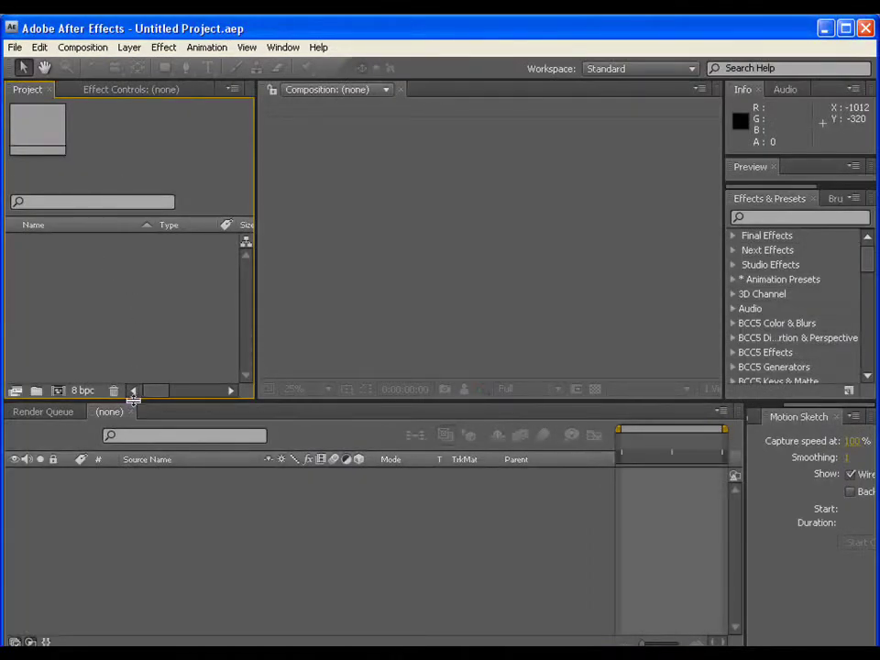
{"action": "left_click_drag", "start_coordinate": [133, 401], "coordinate": [137, 452]}
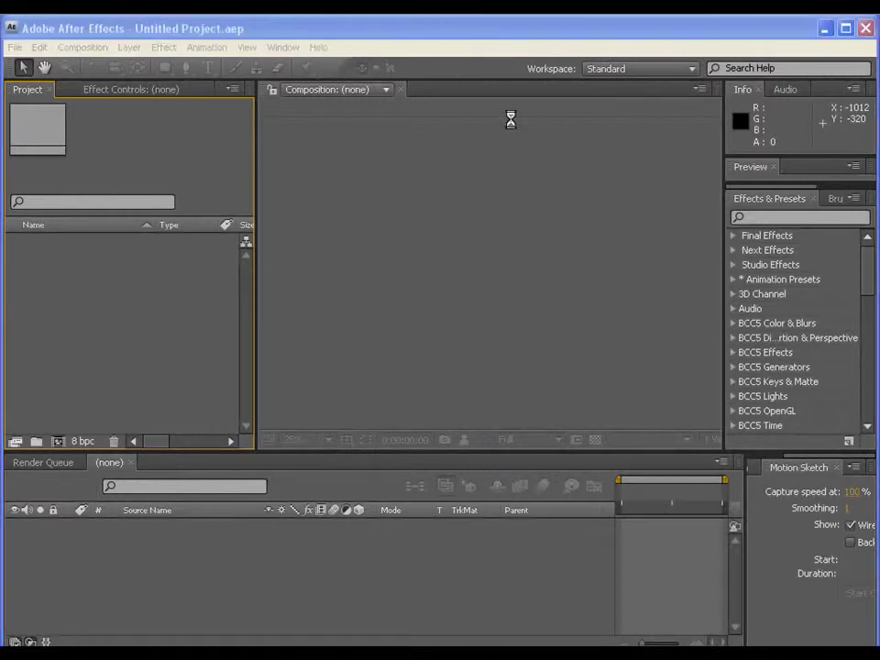
{"action": "key", "text": "ctrl+i"}
{"action": "left_click", "coordinate": [332, 171]}
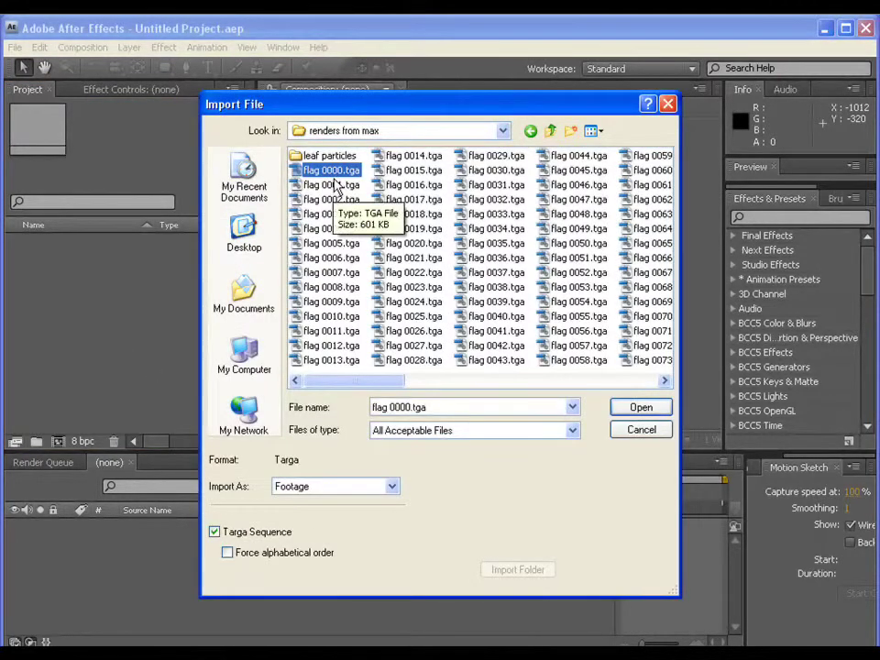
{"action": "left_click", "coordinate": [332, 186]}
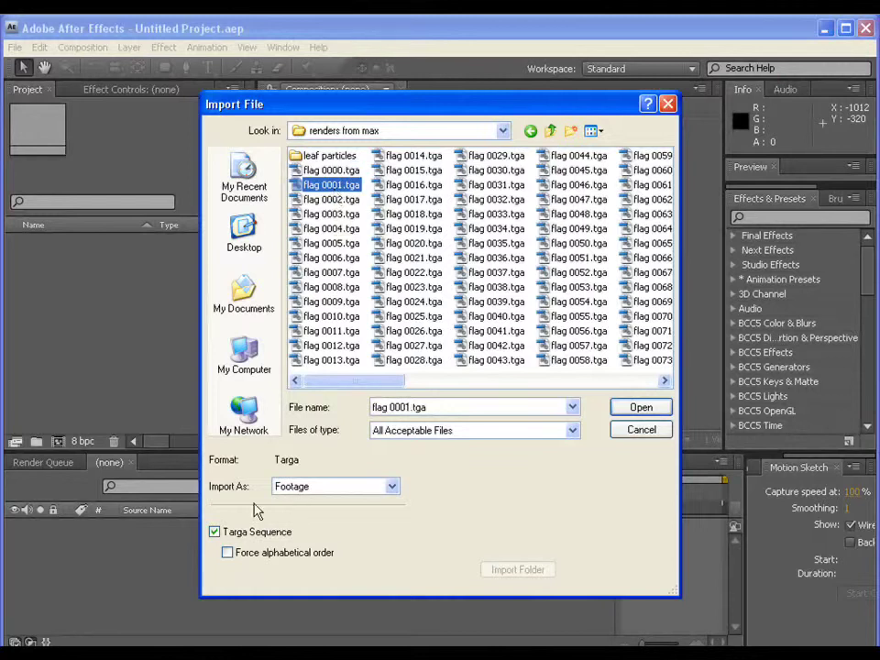
{"action": "left_click", "coordinate": [640, 407]}
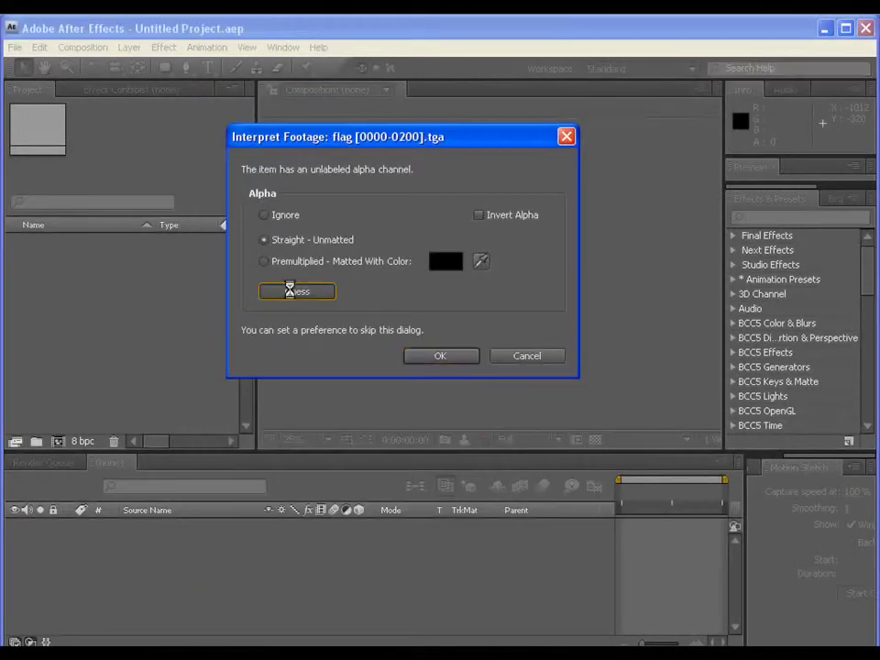
{"action": "left_click", "coordinate": [438, 356]}
Create a composition from the flag [0000-0200].tga sequence and move the current time to 0:00:01:18.
{"action": "left_click_drag", "start_coordinate": [81, 243], "coordinate": [469, 309]}
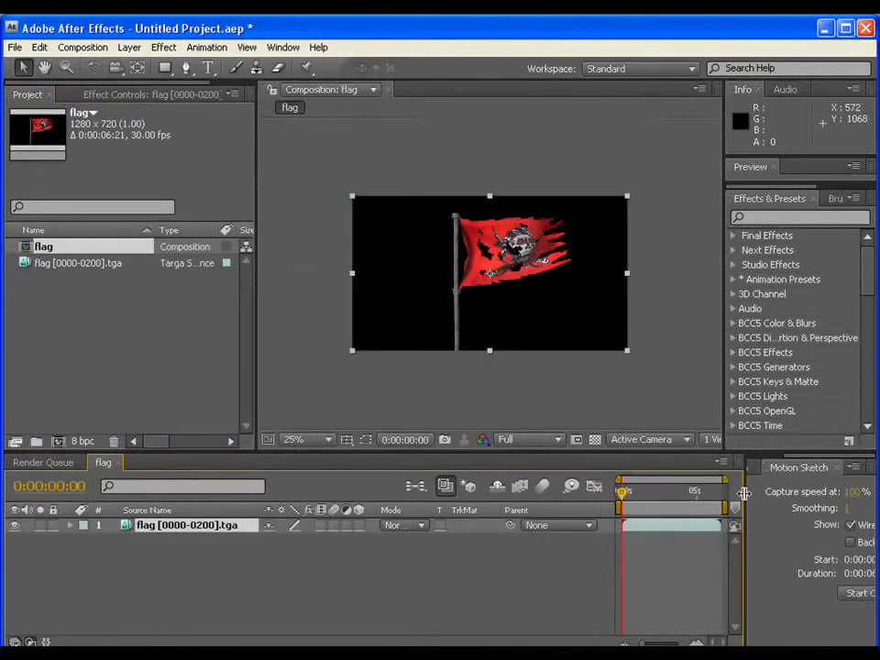
{"action": "left_click_drag", "start_coordinate": [744, 495], "coordinate": [769, 494]}
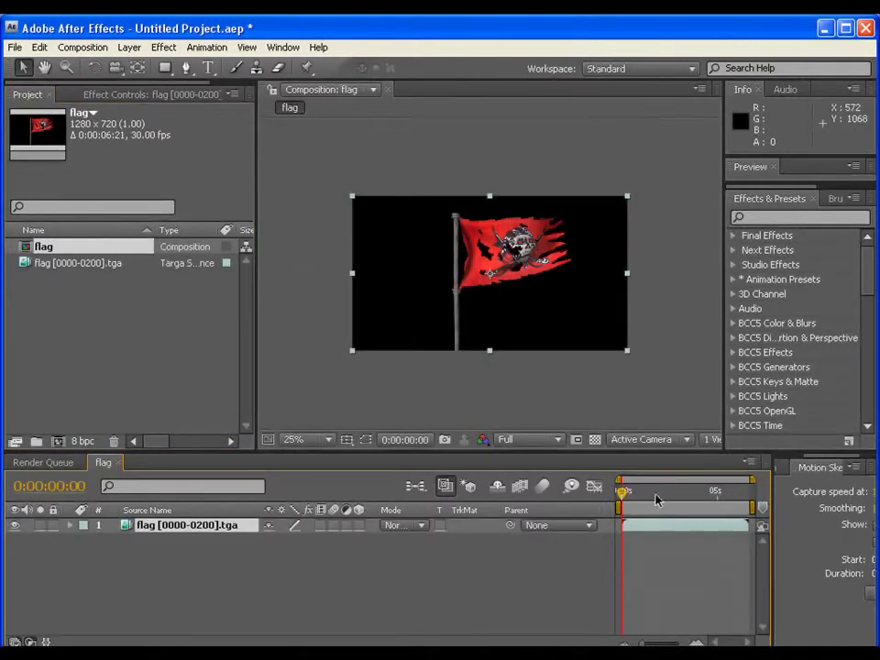
{"action": "left_click", "coordinate": [654, 495]}
Import the leaf[0000-0200].tga sequence from the leaf particles folder with guessed alpha and place it beneath the flag layer.
{"action": "key", "text": "ctrl+i"}
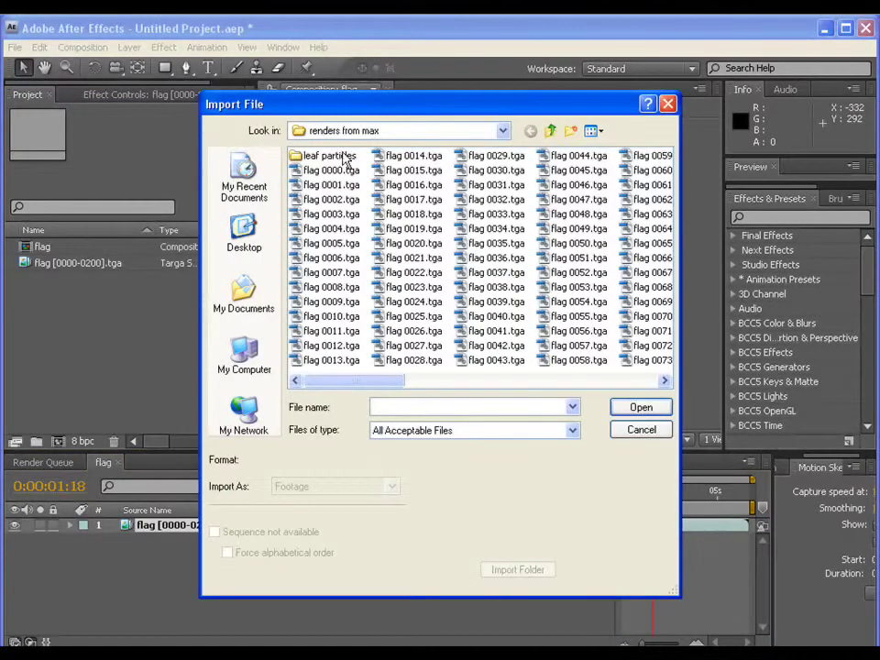
{"action": "double_click", "coordinate": [339, 156]}
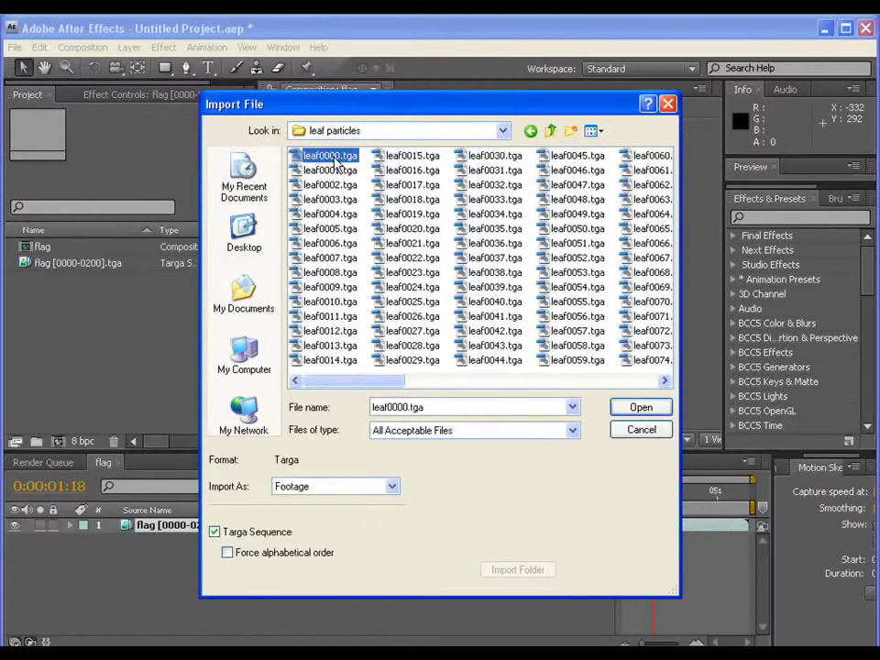
{"action": "left_click", "coordinate": [641, 407]}
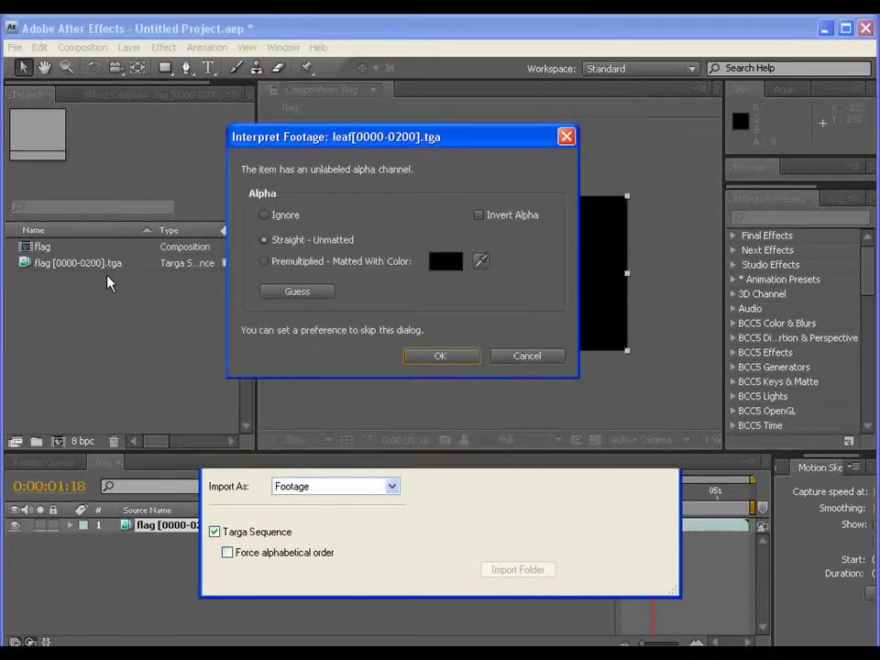
{"action": "left_click", "coordinate": [275, 290]}
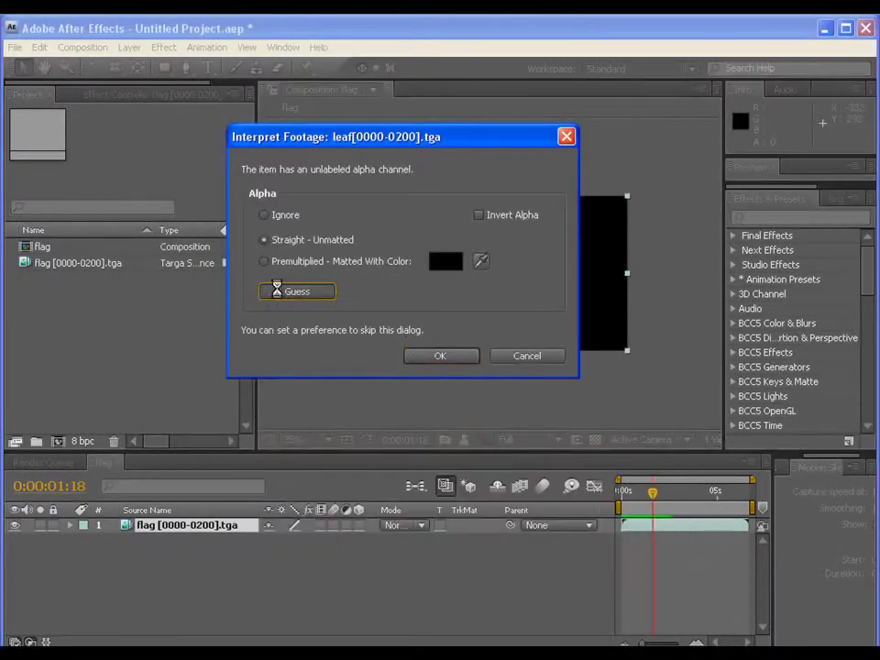
{"action": "left_click", "coordinate": [420, 358]}
{"action": "left_click_drag", "start_coordinate": [65, 283], "coordinate": [500, 292]}
{"action": "left_click_drag", "start_coordinate": [170, 534], "coordinate": [188, 578]}
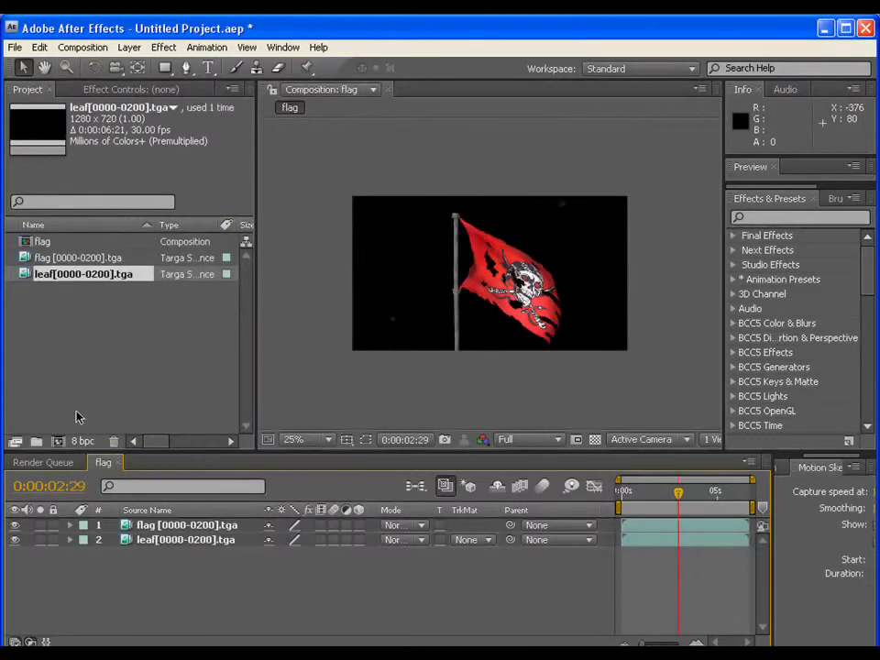
Import bg.jpg from the textures folder, place it as the lowest layer and enlarge it beyond the composition frame.
{"action": "left_click", "coordinate": [105, 369]}
{"action": "double_click", "coordinate": [106, 369]}
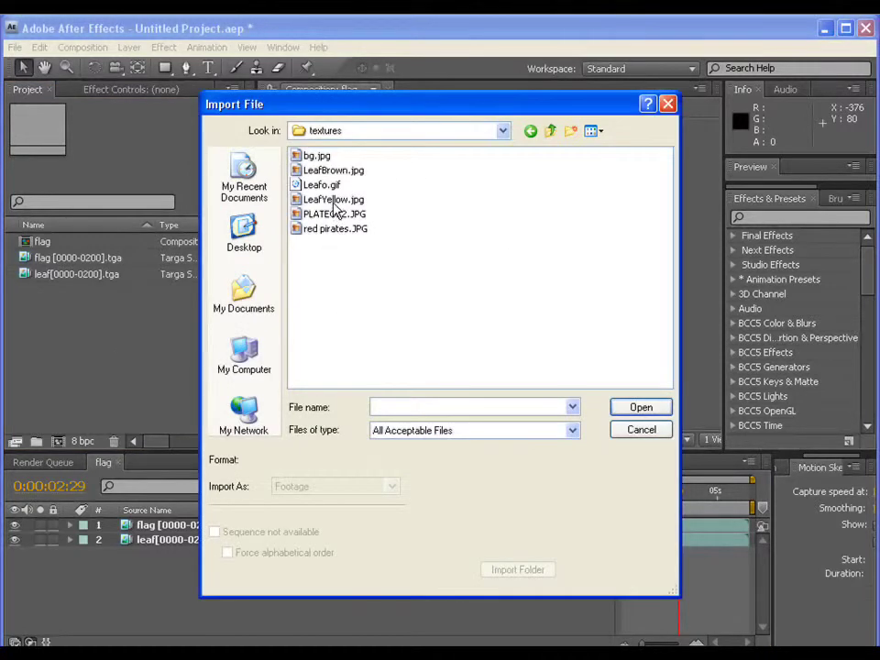
{"action": "left_click", "coordinate": [317, 157]}
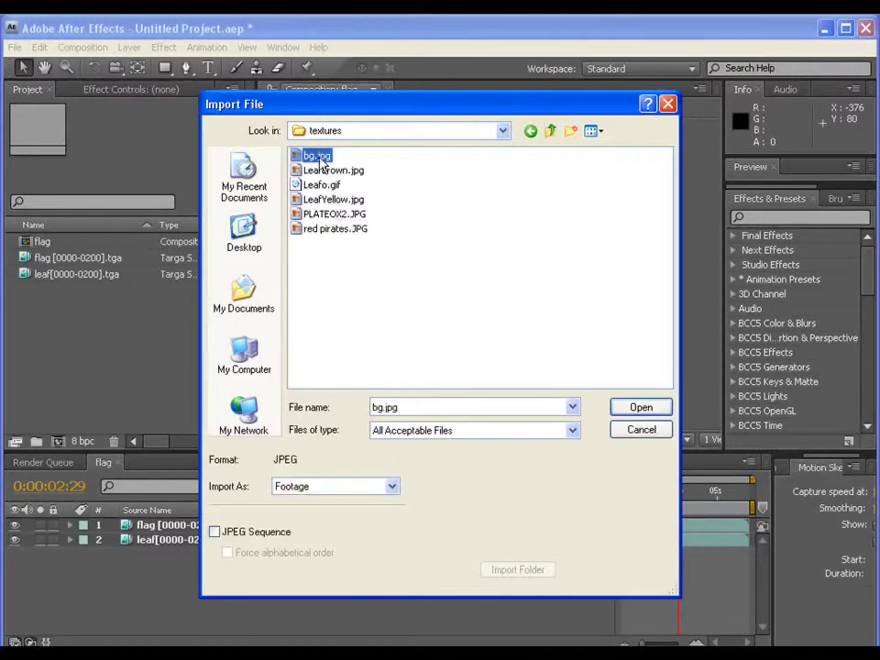
{"action": "left_click", "coordinate": [635, 413]}
{"action": "left_click_drag", "start_coordinate": [45, 241], "coordinate": [117, 613]}
{"action": "left_click_drag", "start_coordinate": [335, 370], "coordinate": [313, 387]}
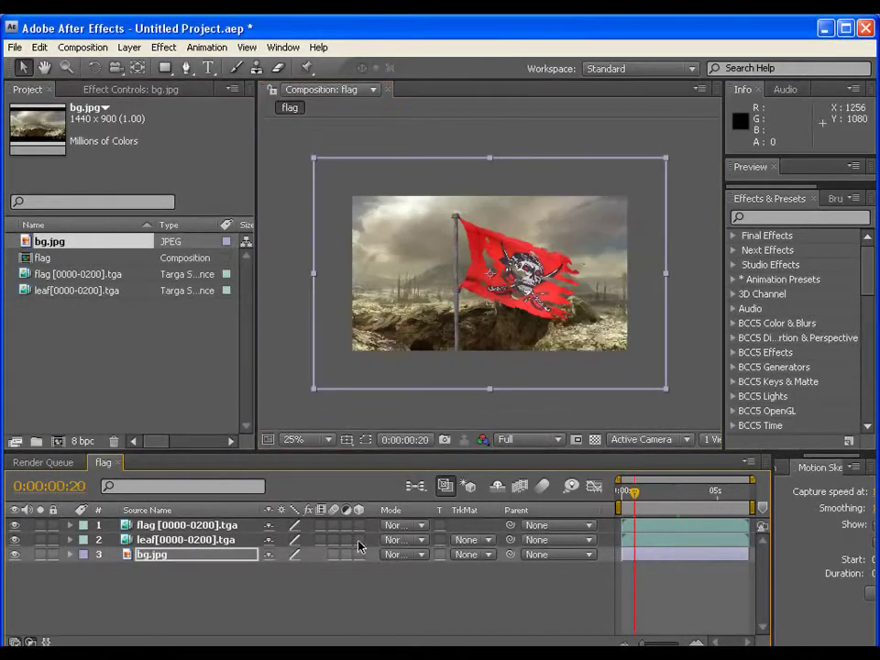
Make the flag, leaf and background layers 3D and add a new camera to the composition.
{"action": "left_click", "coordinate": [358, 554]}
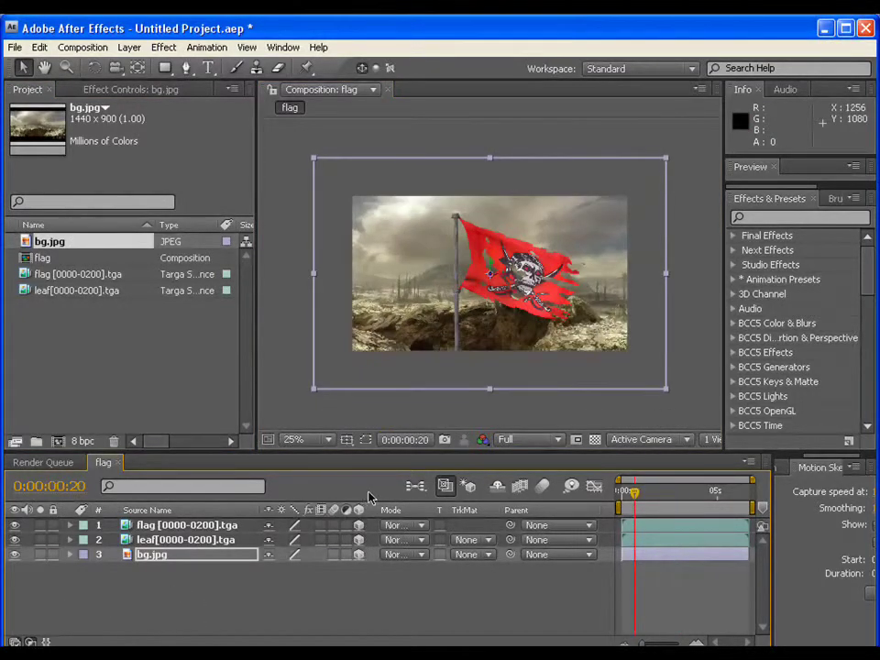
{"action": "left_click", "coordinate": [270, 219]}
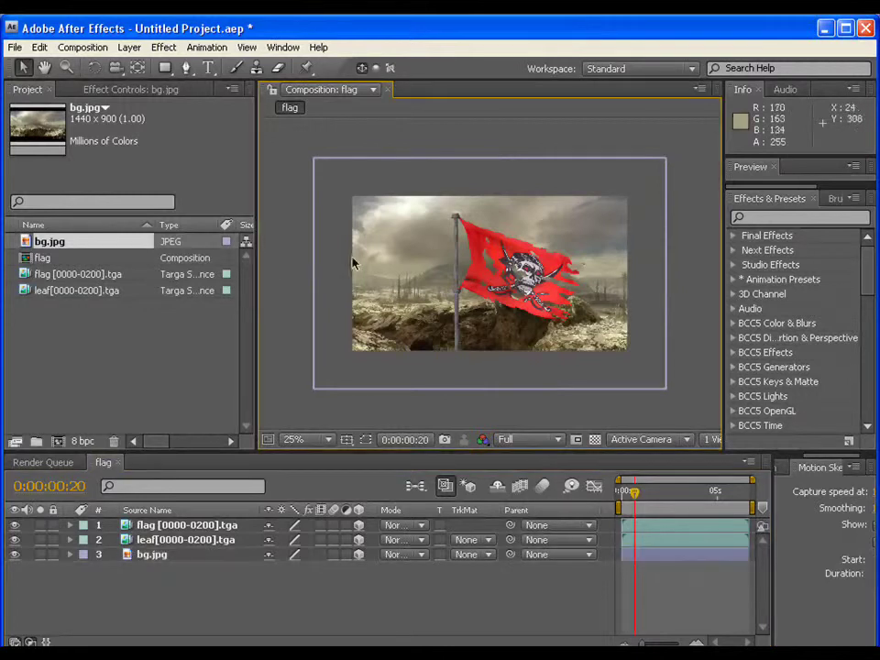
{"action": "right_click", "coordinate": [281, 200]}
{"action": "mouse_move", "coordinate": [399, 209]}
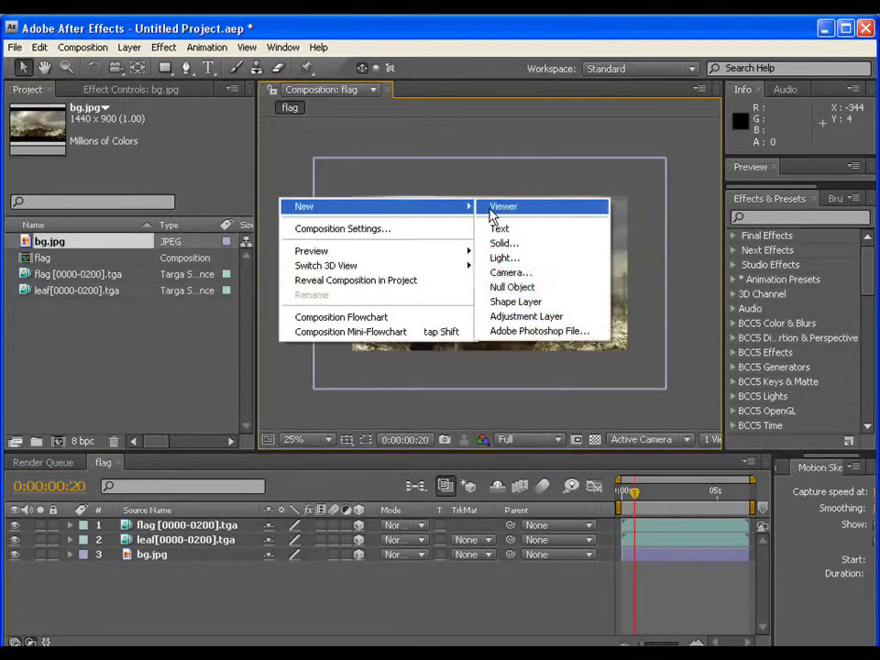
{"action": "left_click", "coordinate": [520, 273]}
{"action": "left_click", "coordinate": [576, 528]}
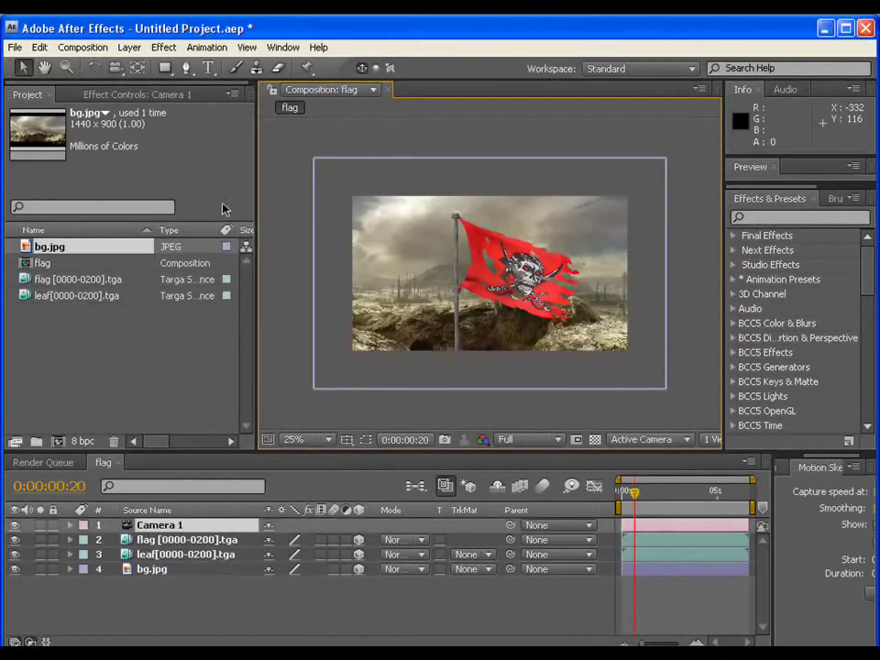
In the Top view, push the bg.jpg layer back along its Z axis, well behind the flag and leaf layers.
{"action": "left_click", "coordinate": [642, 440]}
{"action": "left_click", "coordinate": [640, 532]}
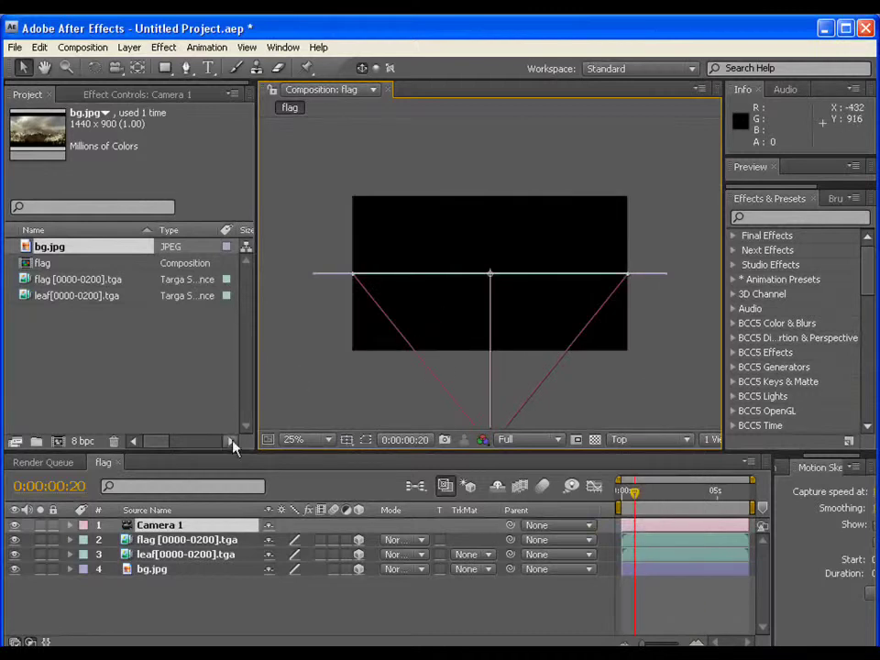
{"action": "left_click", "coordinate": [454, 271]}
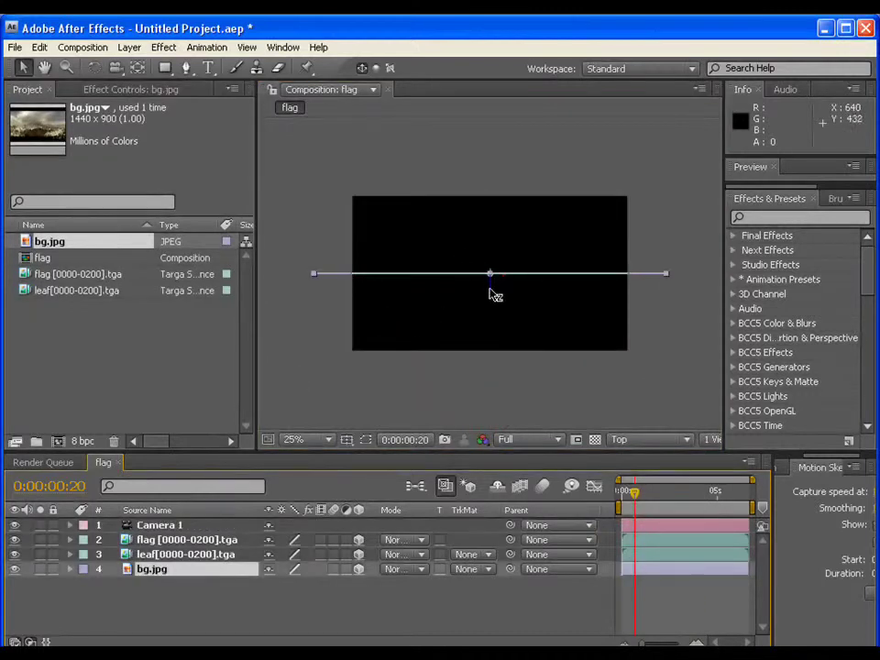
{"action": "left_click_drag", "start_coordinate": [489, 285], "coordinate": [493, 138]}
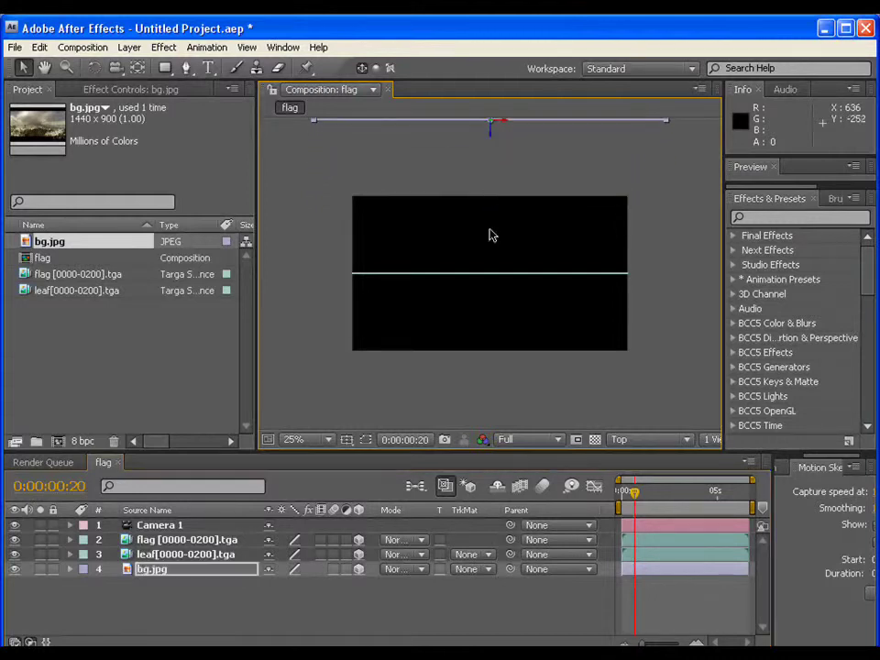
Return to the Active Camera view and enlarge the bg.jpg layer until it fills the composition frame.
{"action": "left_click", "coordinate": [687, 441]}
{"action": "left_click", "coordinate": [670, 457]}
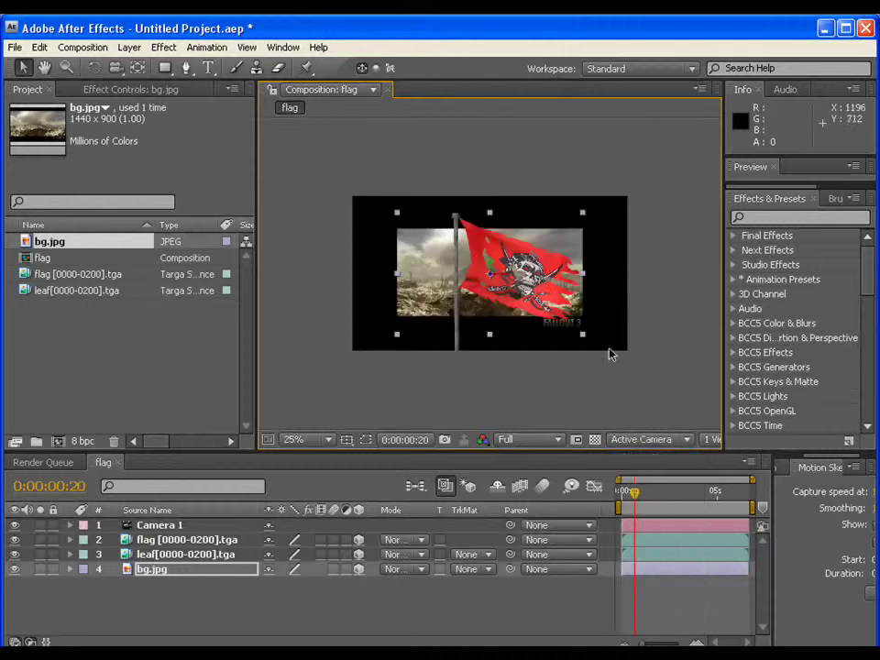
{"action": "left_click_drag", "start_coordinate": [399, 341], "coordinate": [255, 438]}
{"action": "scroll", "coordinate": [299, 335], "scroll_direction": "down", "scroll_amount": 1}
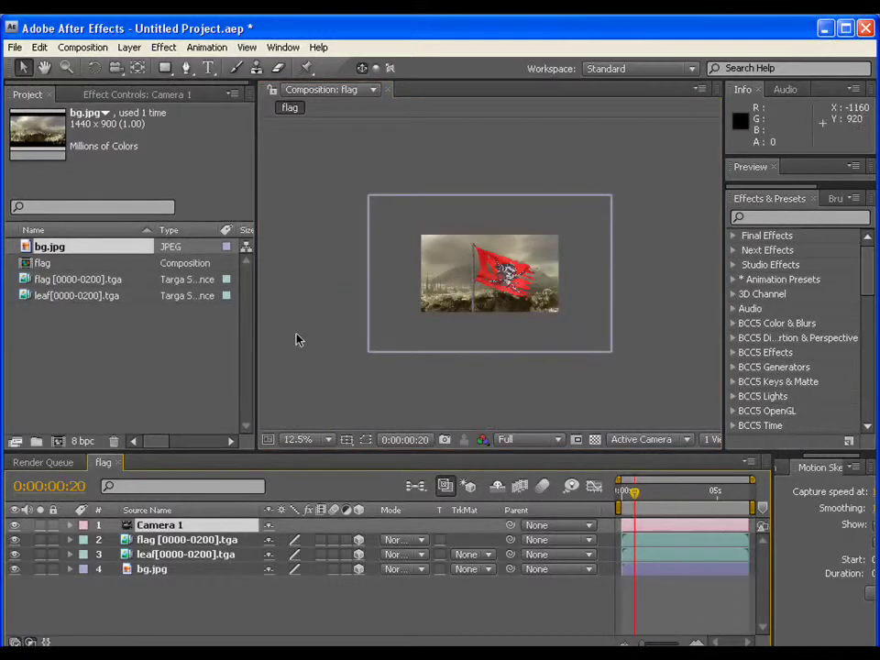
Add a null object to the flag composition and parent Camera 1 to it.
{"action": "right_click", "coordinate": [299, 335]}
{"action": "mouse_move", "coordinate": [477, 343]}
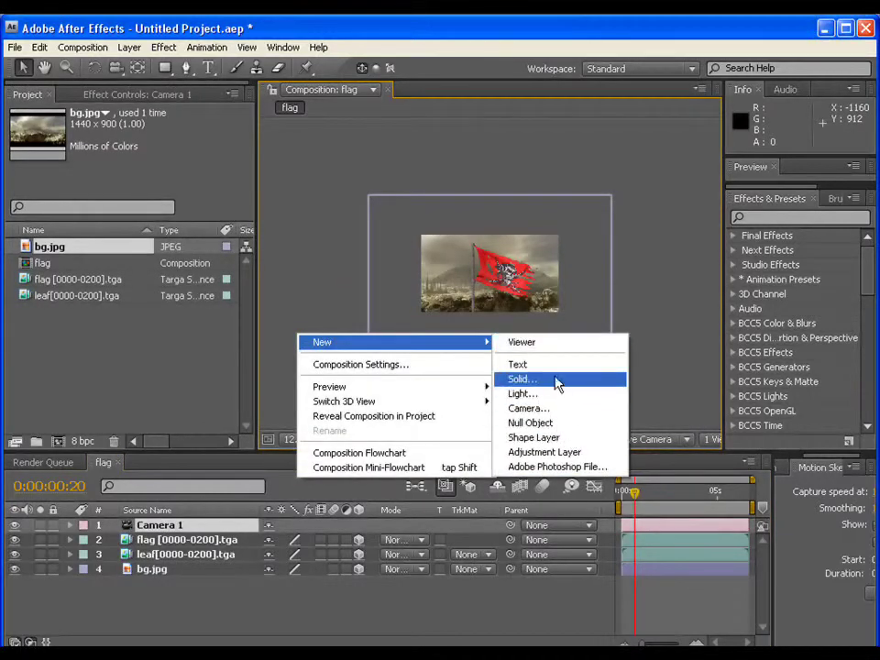
{"action": "left_click", "coordinate": [561, 422]}
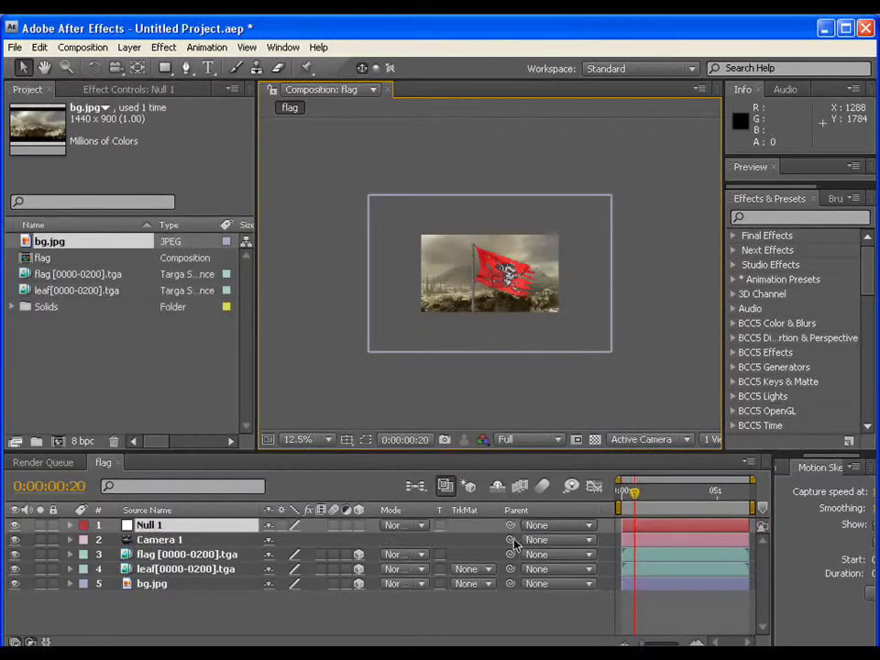
{"action": "left_click_drag", "start_coordinate": [511, 540], "coordinate": [210, 529]}
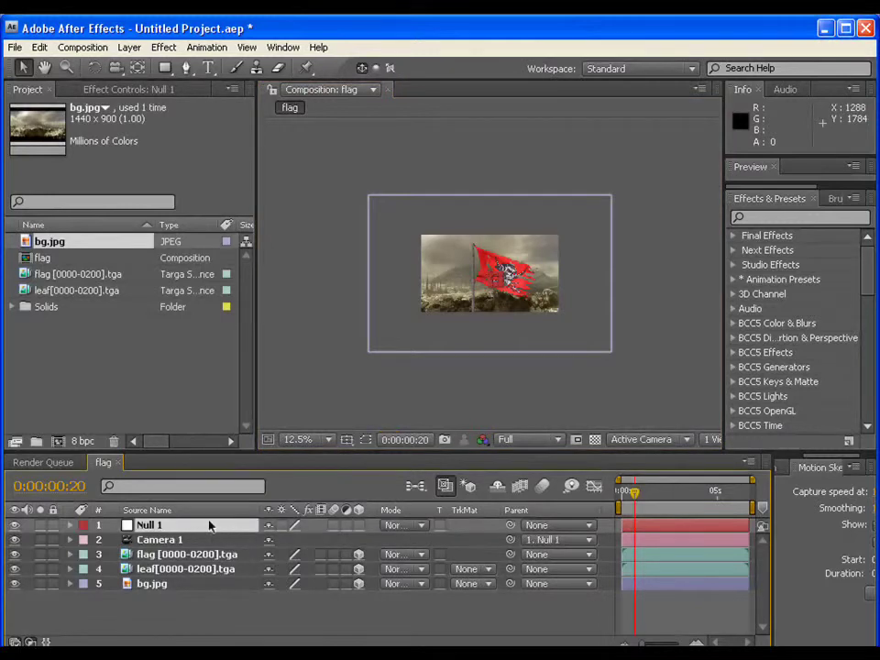
Move the null's X position to 1570 and keyframe its Position at 0:00:00:00.
{"action": "key", "text": "p"}
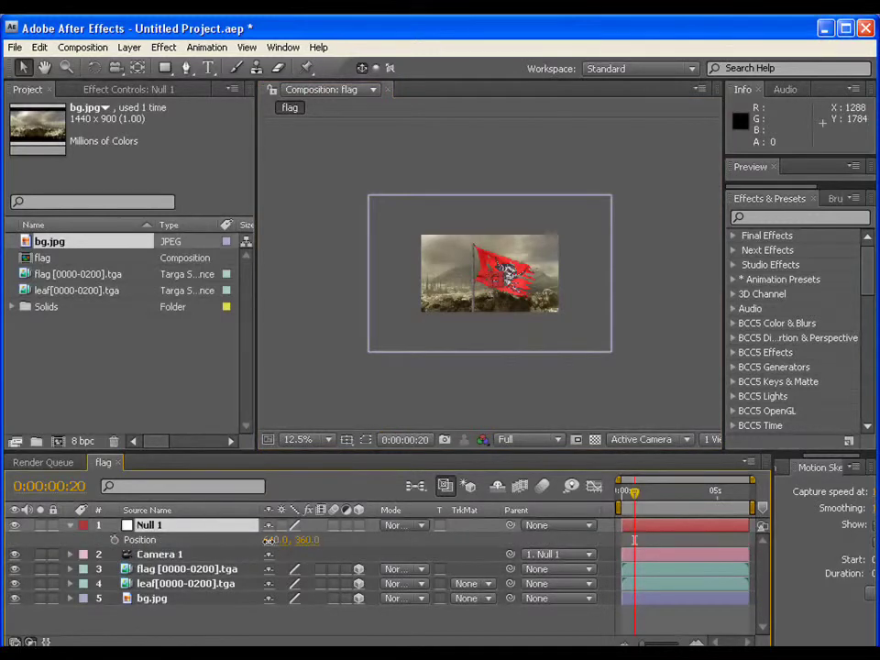
{"action": "left_click_drag", "start_coordinate": [268, 541], "coordinate": [476, 440]}
{"action": "scroll", "coordinate": [456, 243], "scroll_direction": "up", "scroll_amount": 2}
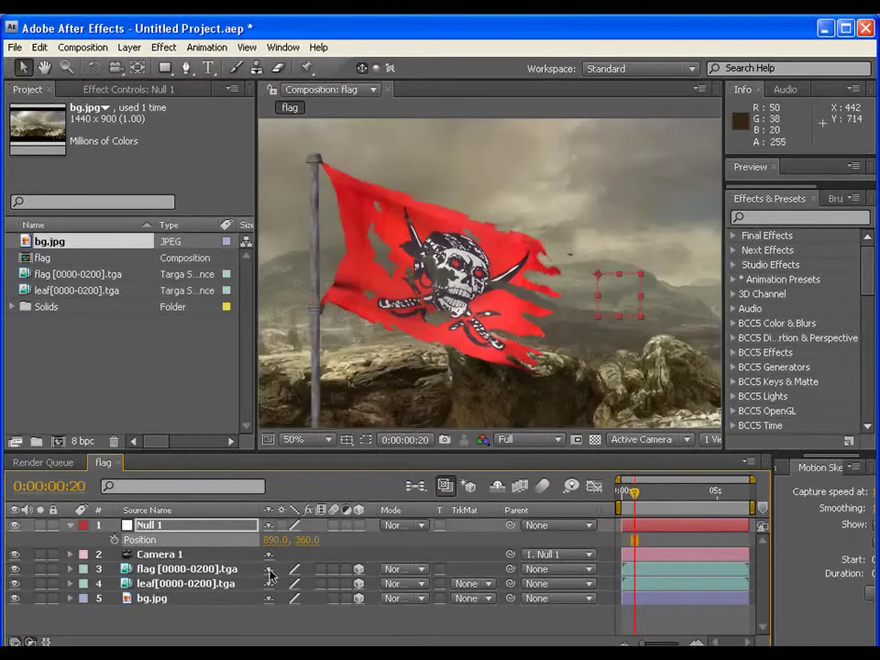
{"action": "left_click_drag", "start_coordinate": [275, 542], "coordinate": [875, 550]}
{"action": "key", "text": "comma"}
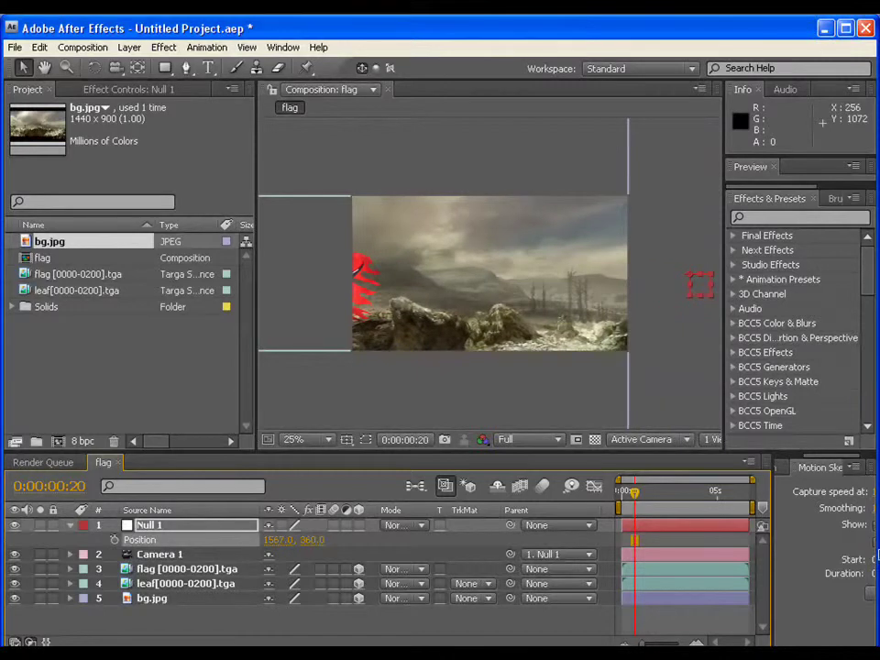
{"action": "left_click_drag", "start_coordinate": [626, 498], "coordinate": [612, 500]}
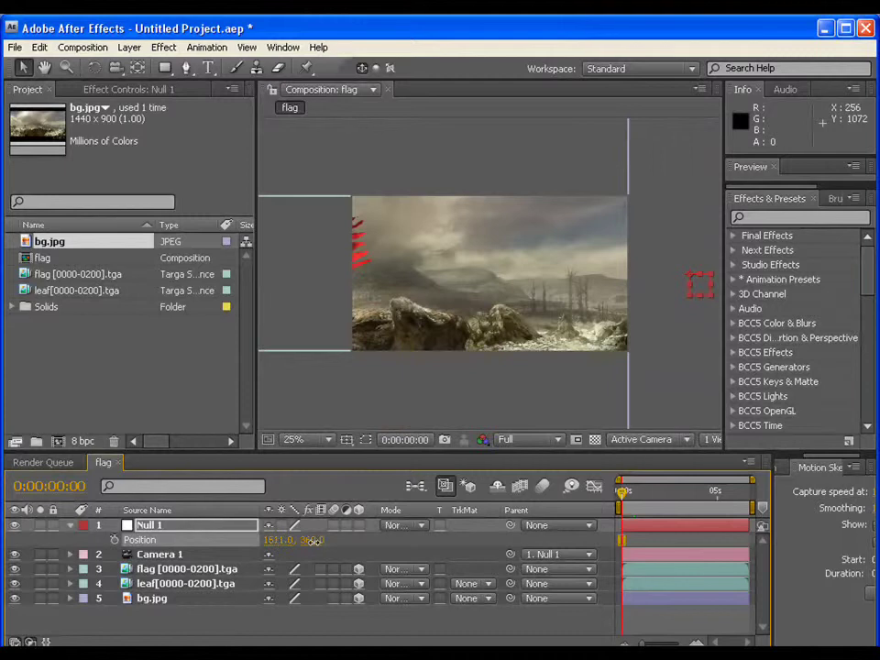
{"action": "left_click_drag", "start_coordinate": [288, 541], "coordinate": [270, 534]}
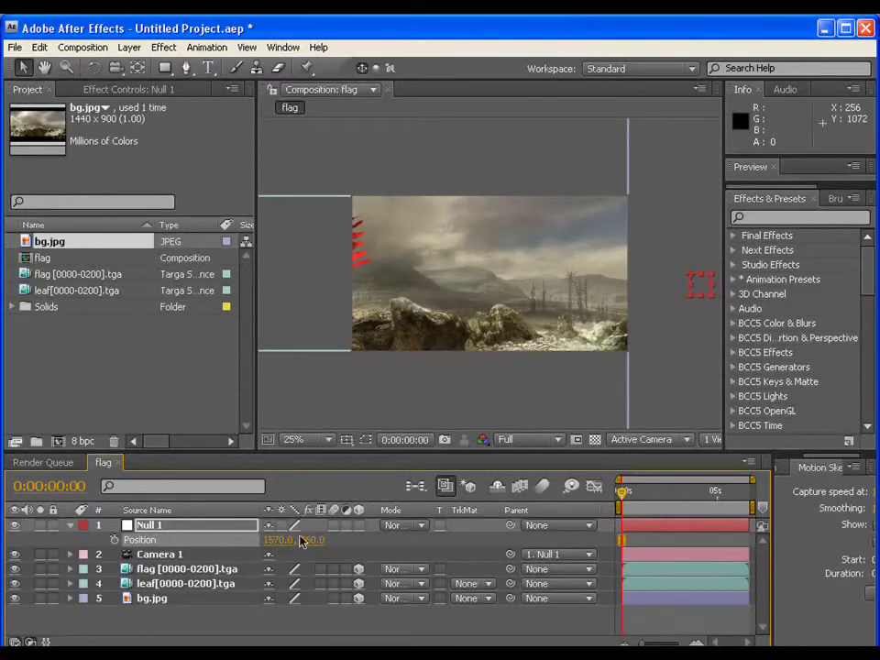
{"action": "left_click", "coordinate": [116, 541]}
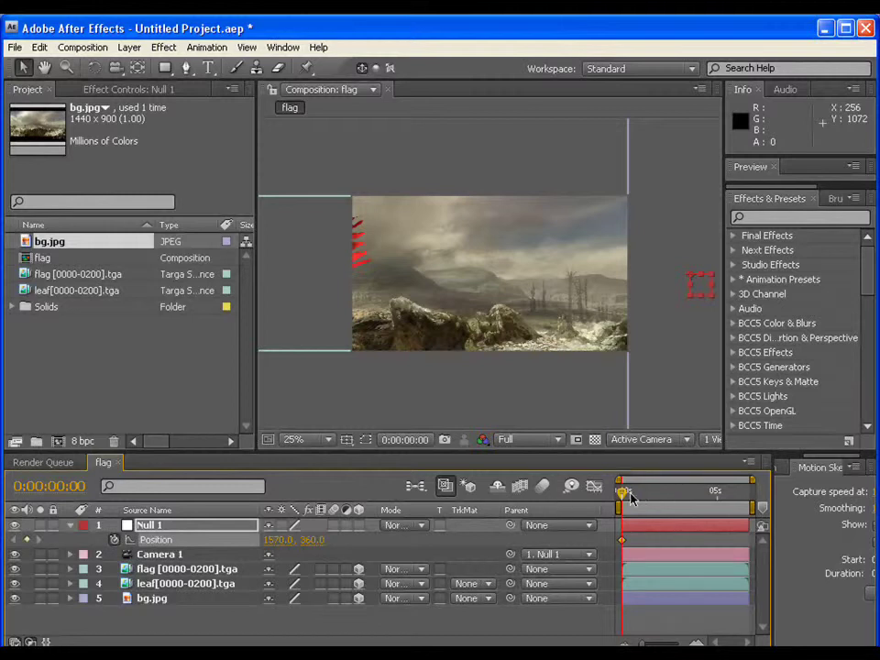
At 0:00:05:01, set the null's X position to 722 to keyframe the end of the camera slide.
{"action": "left_click_drag", "start_coordinate": [624, 495], "coordinate": [717, 496]}
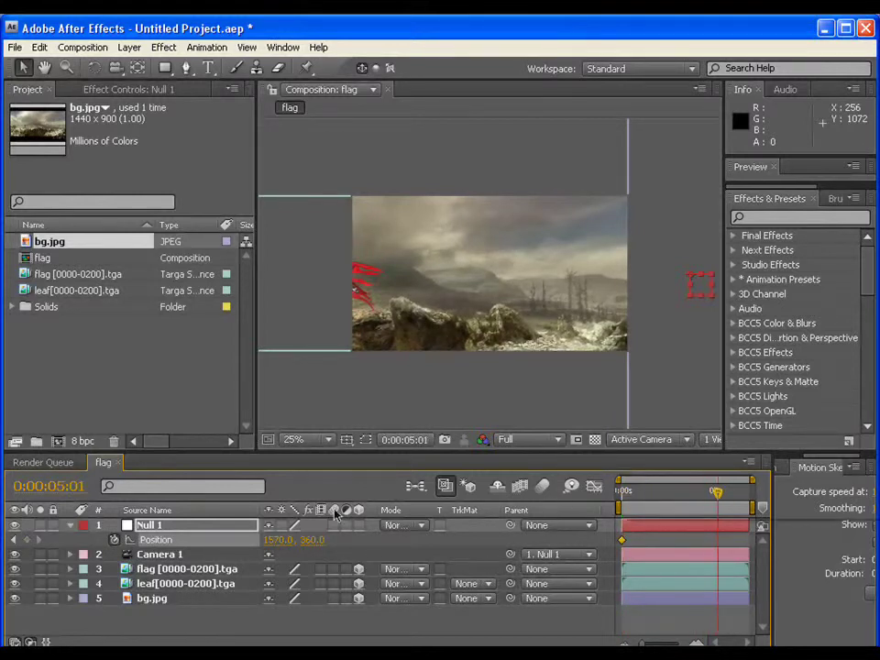
{"action": "left_click_drag", "start_coordinate": [275, 540], "coordinate": [7, 530]}
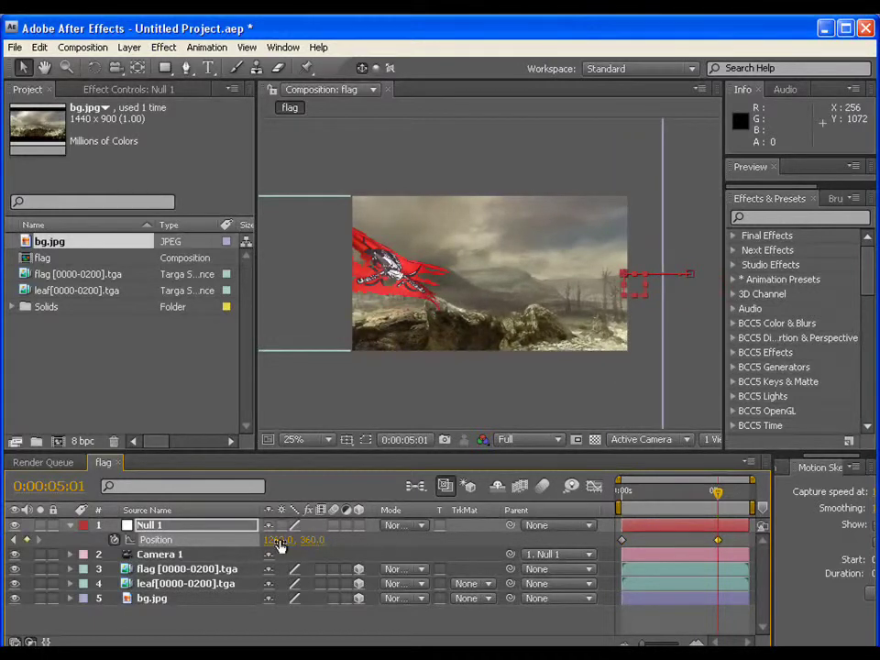
{"action": "left_click_drag", "start_coordinate": [273, 540], "coordinate": [230, 540]}
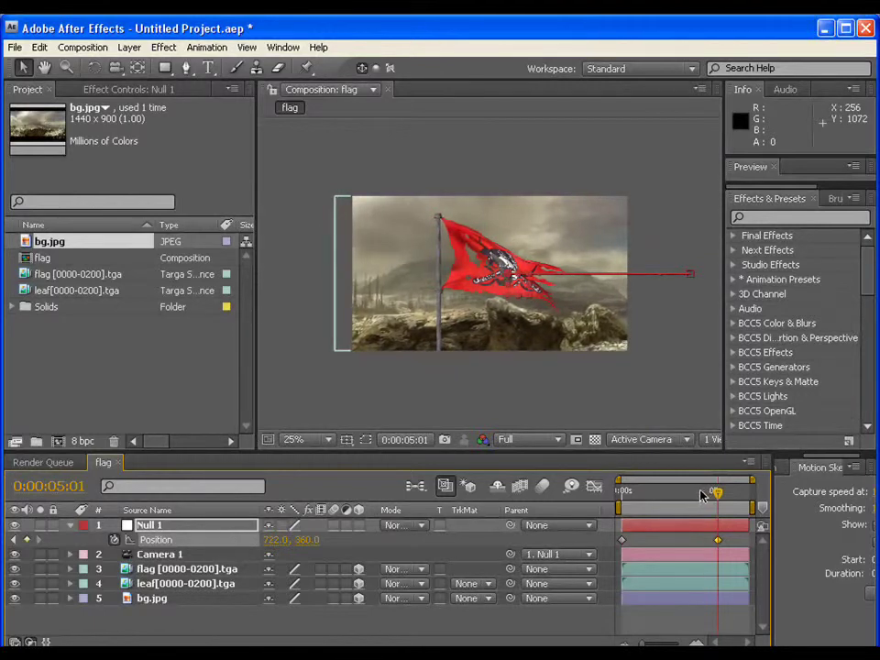
Apply Easy Ease to the null's first and last Position keyframes and preview the camera move.
{"action": "key", "text": "Home"}
{"action": "right_click", "coordinate": [623, 542]}
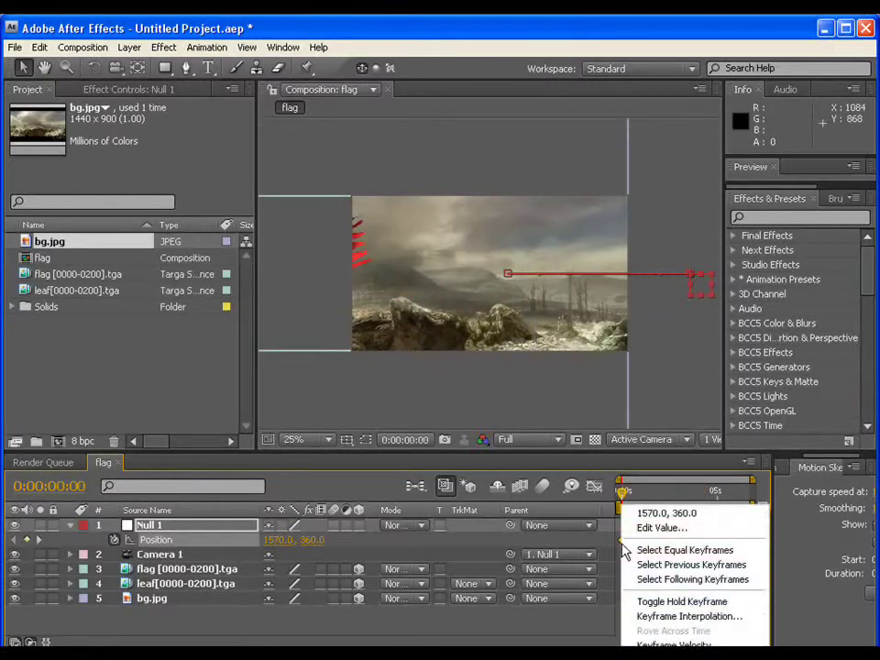
{"action": "mouse_move", "coordinate": [679, 653]}
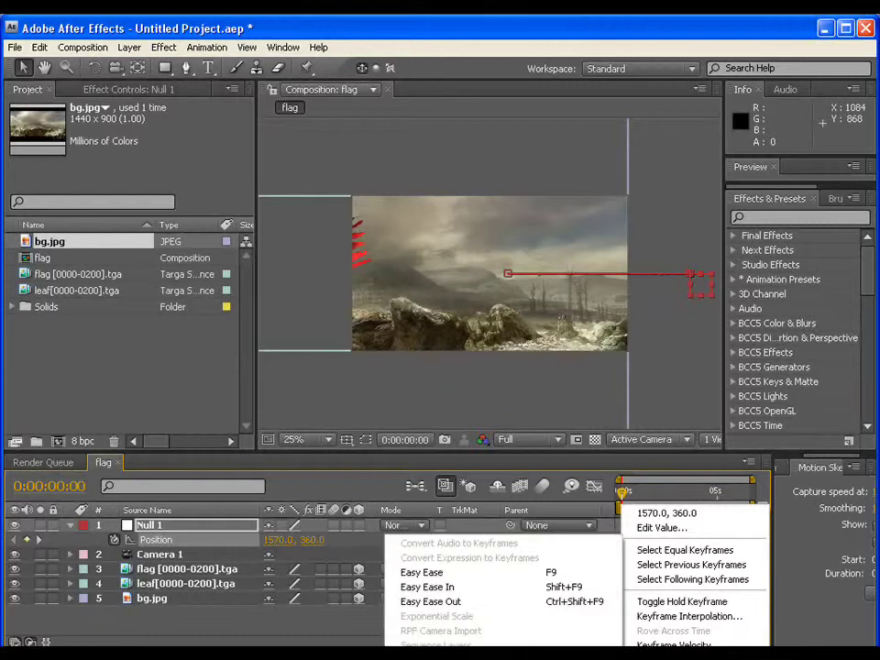
{"action": "left_click", "coordinate": [529, 575]}
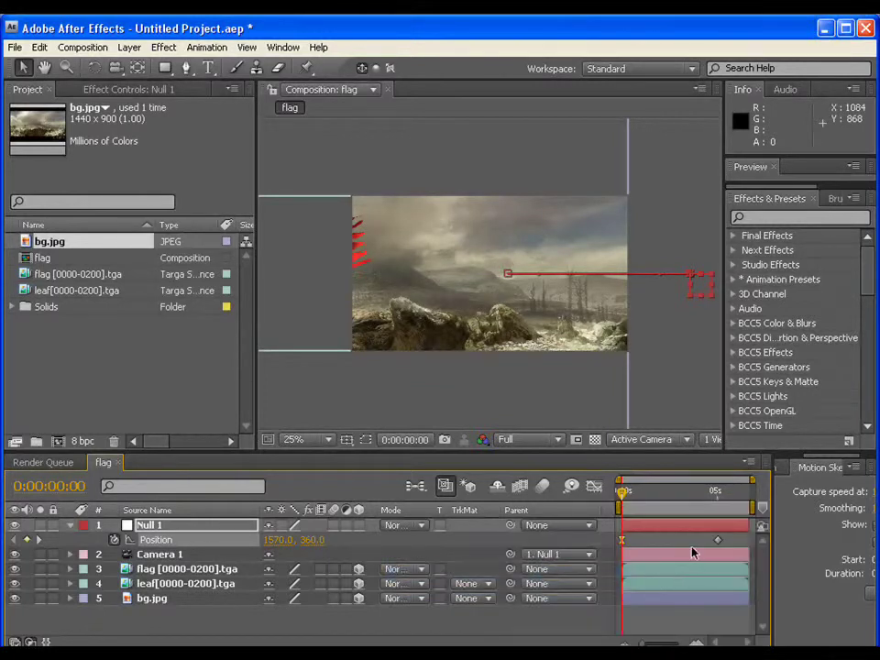
{"action": "right_click", "coordinate": [720, 545]}
{"action": "mouse_move", "coordinate": [761, 655]}
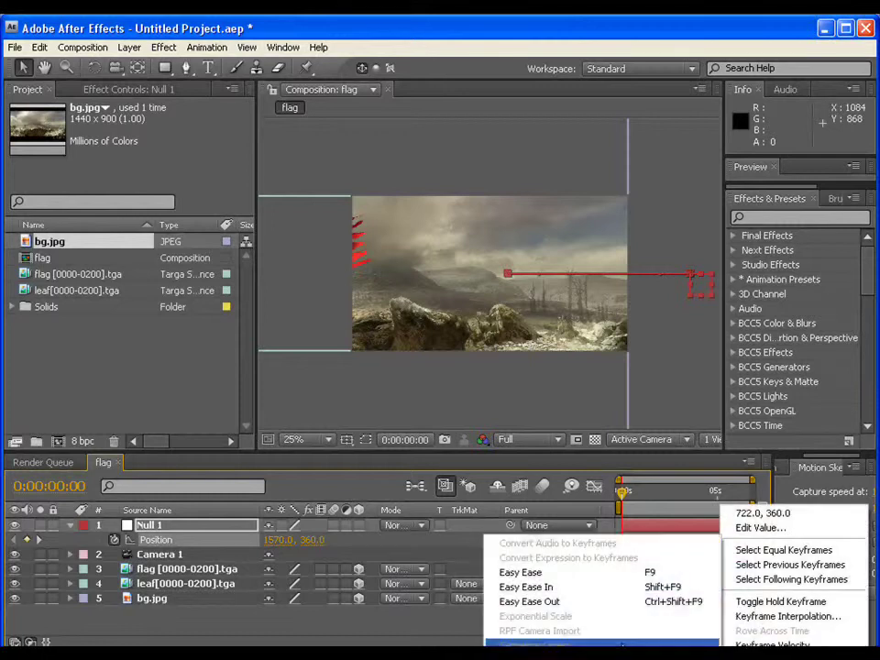
{"action": "left_click", "coordinate": [591, 575]}
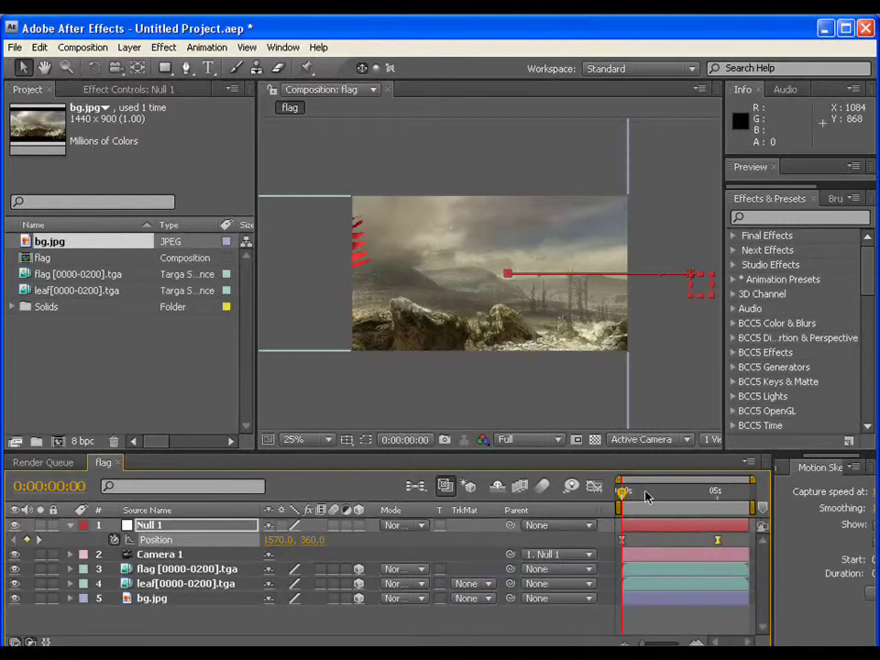
{"action": "key", "text": "space"}
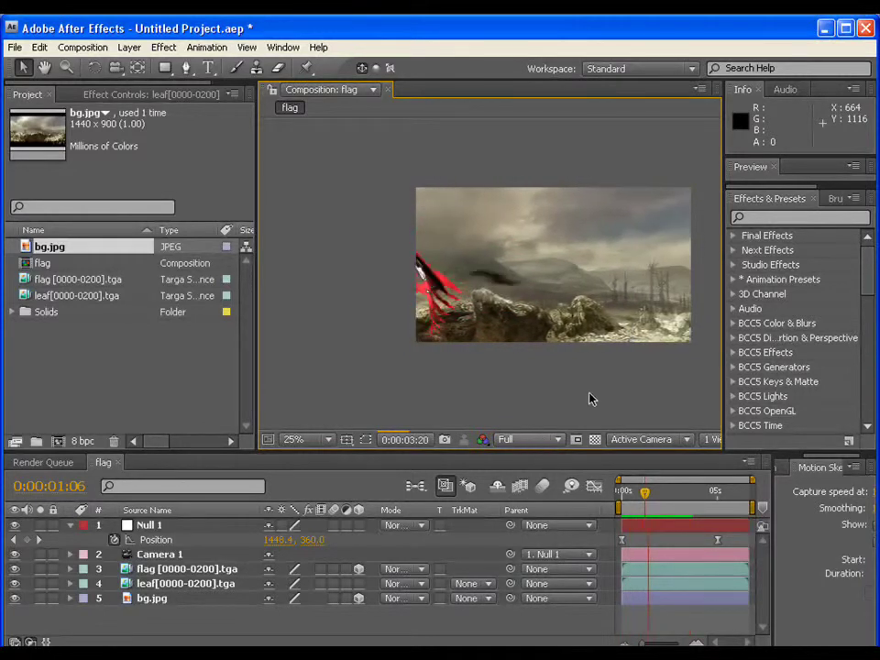
{"action": "key", "text": "space"}
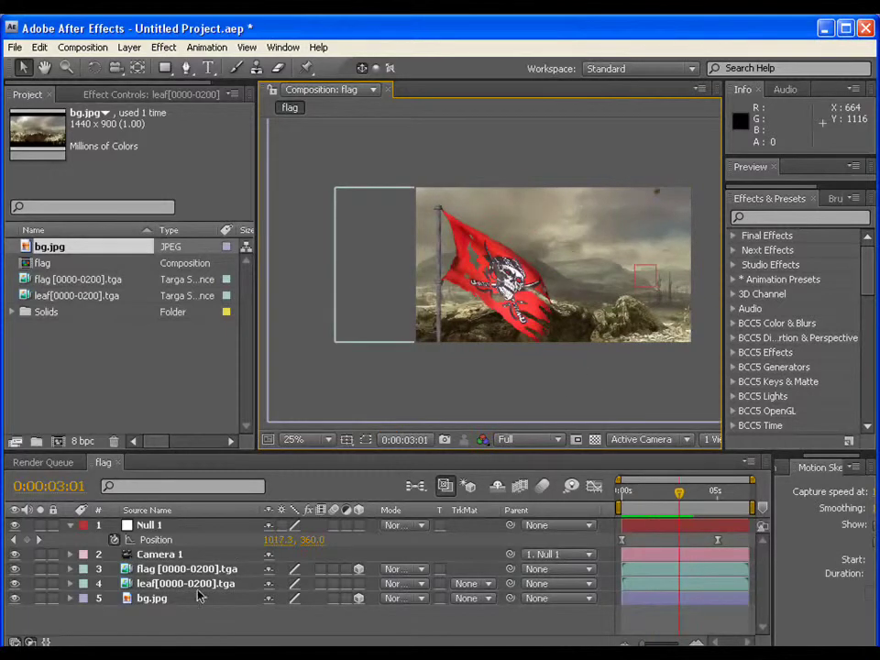
Reposition the bg.jpg layer downward in the composition so its cloudy sky sits behind the flag.
{"action": "left_click", "coordinate": [152, 598]}
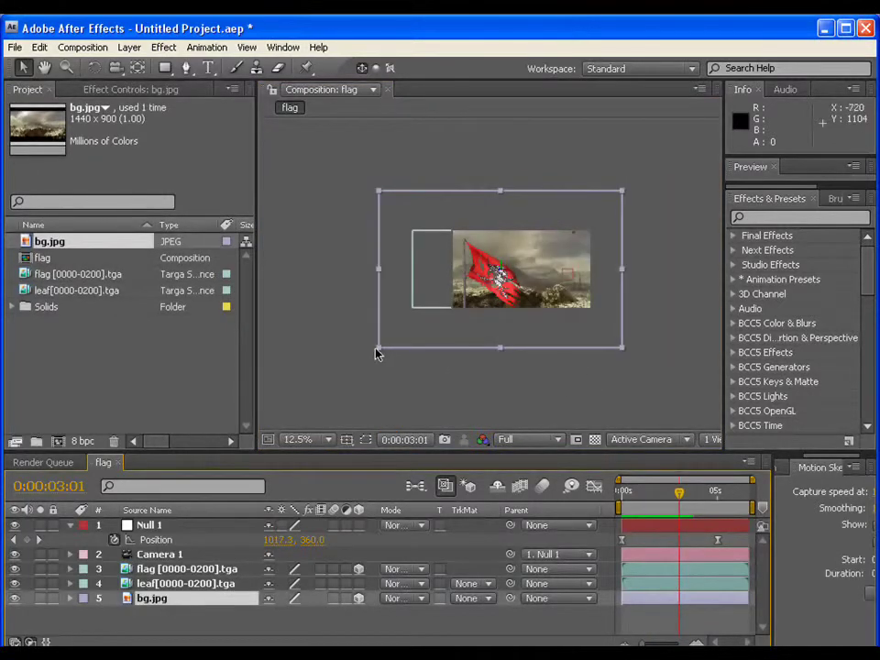
{"action": "scroll", "coordinate": [340, 401], "scroll_direction": "up", "scroll_amount": 4}
{"action": "left_click", "coordinate": [718, 496]}
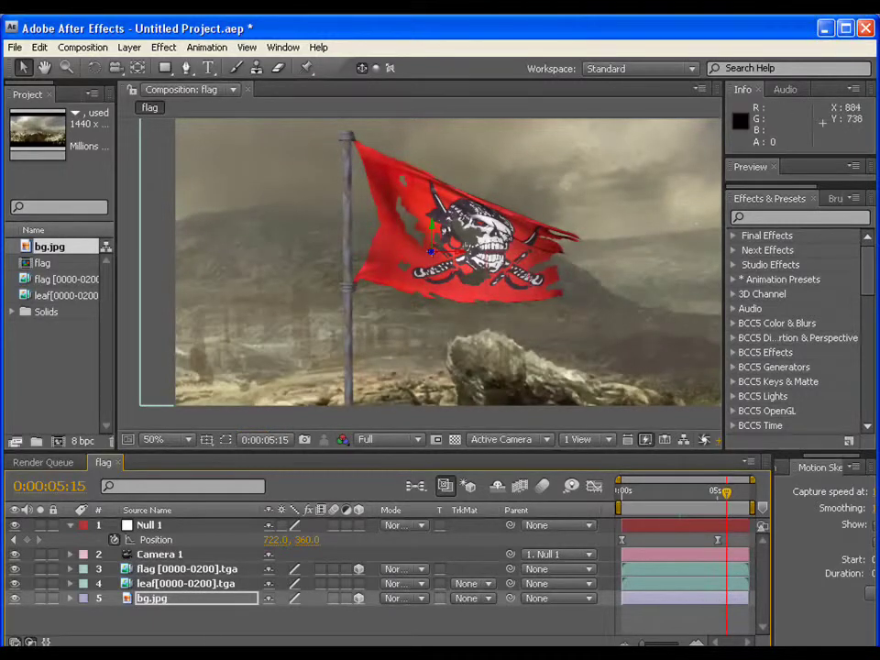
{"action": "left_click_drag", "start_coordinate": [587, 275], "coordinate": [618, 399]}
Reveal Camera 1's camera options and turn on Depth of Field.
{"action": "left_click", "coordinate": [707, 492]}
{"action": "left_click", "coordinate": [184, 555]}
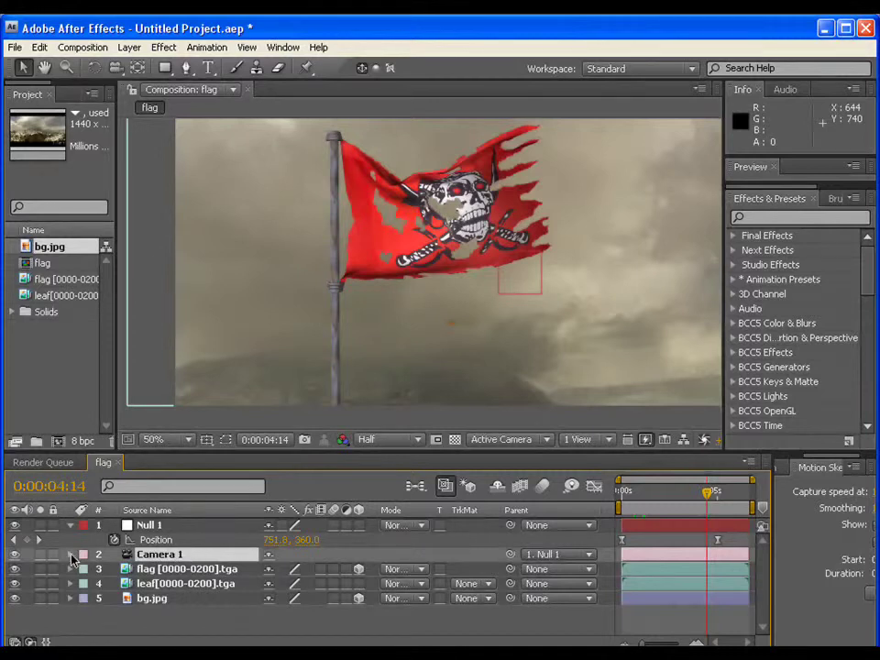
{"action": "left_click", "coordinate": [71, 555]}
{"action": "left_click", "coordinate": [87, 583]}
{"action": "scroll", "coordinate": [149, 606], "scroll_direction": "down", "scroll_amount": 3}
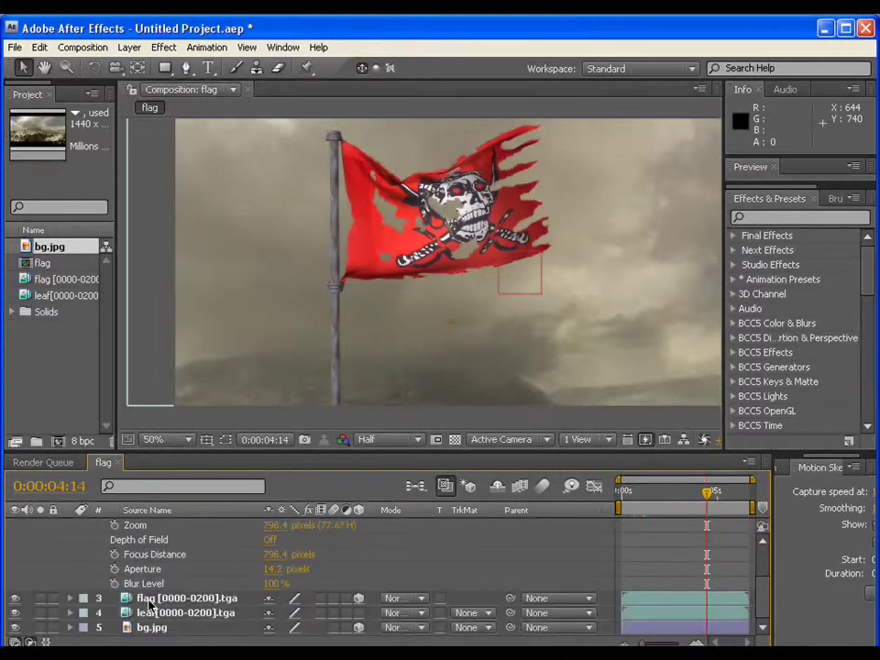
{"action": "left_click", "coordinate": [268, 539]}
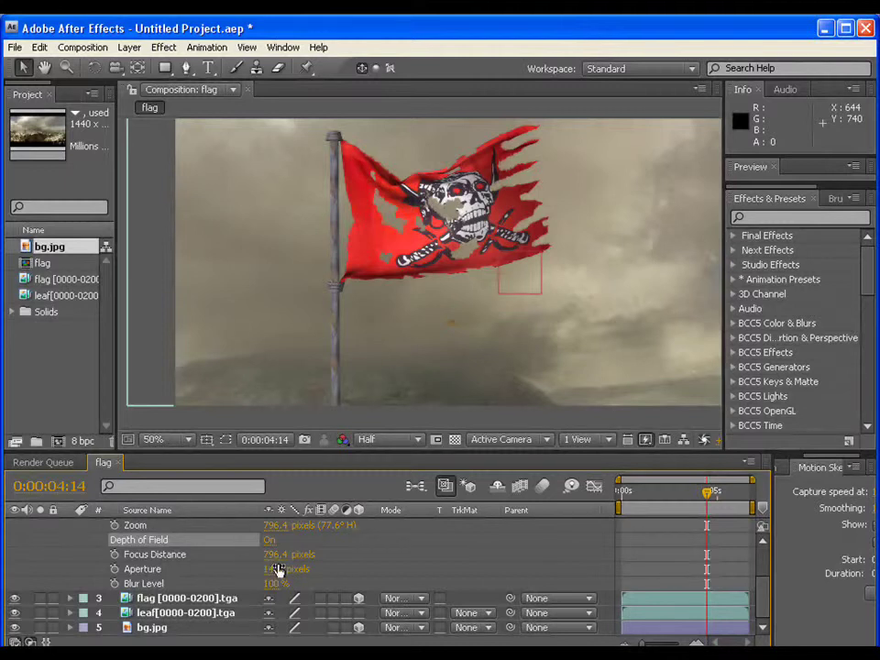
Set Camera 1's Blur Level to 557% and its Aperture to 62 pixels.
{"action": "left_click_drag", "start_coordinate": [274, 584], "coordinate": [360, 588]}
{"action": "left_click_drag", "start_coordinate": [494, 587], "coordinate": [559, 581]}
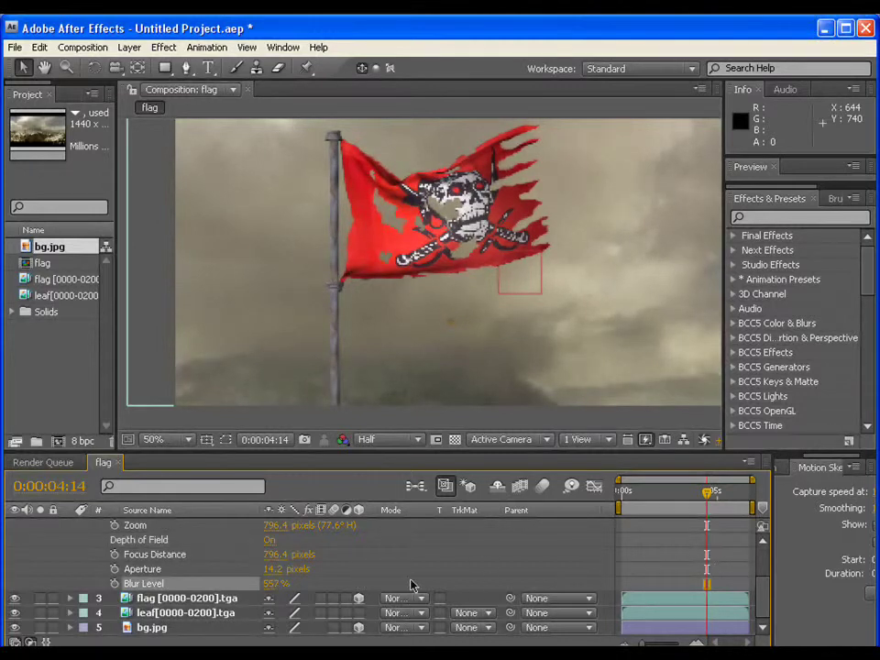
{"action": "left_click_drag", "start_coordinate": [280, 570], "coordinate": [475, 570]}
{"action": "left_click_drag", "start_coordinate": [365, 569], "coordinate": [278, 568]}
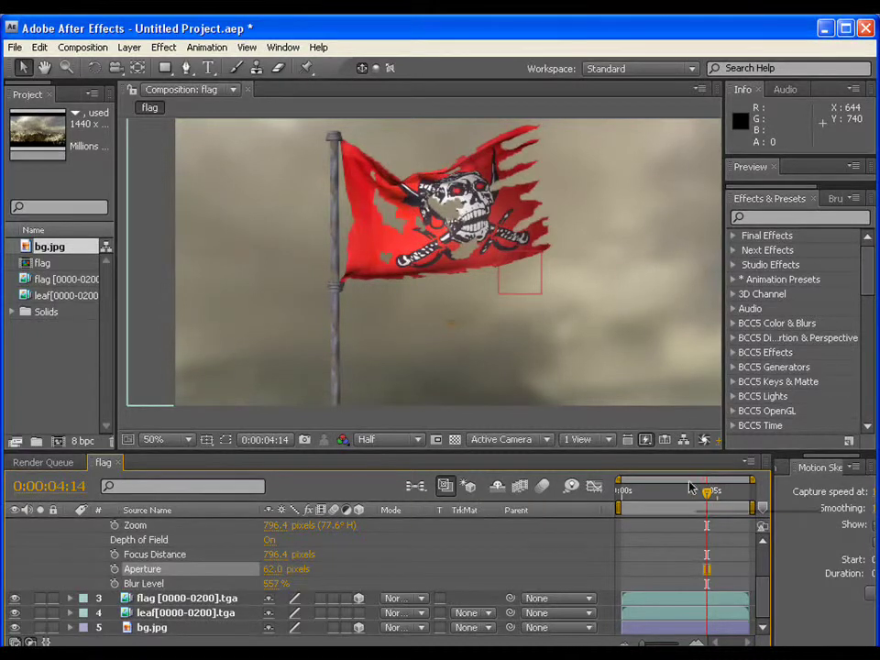
At 0:00:00:00, set Camera 1's Focus Distance to 1639.4 and Aperture to 95 pixels, and keyframe both properties.
{"action": "left_click_drag", "start_coordinate": [694, 493], "coordinate": [597, 496]}
{"action": "left_click_drag", "start_coordinate": [275, 569], "coordinate": [180, 571]}
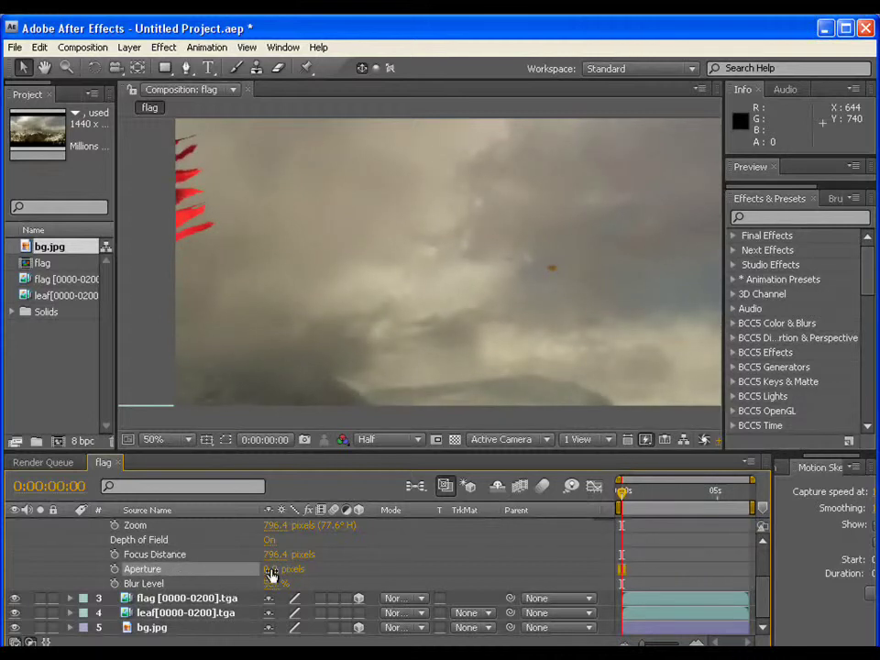
{"action": "left_click_drag", "start_coordinate": [275, 555], "coordinate": [329, 555]}
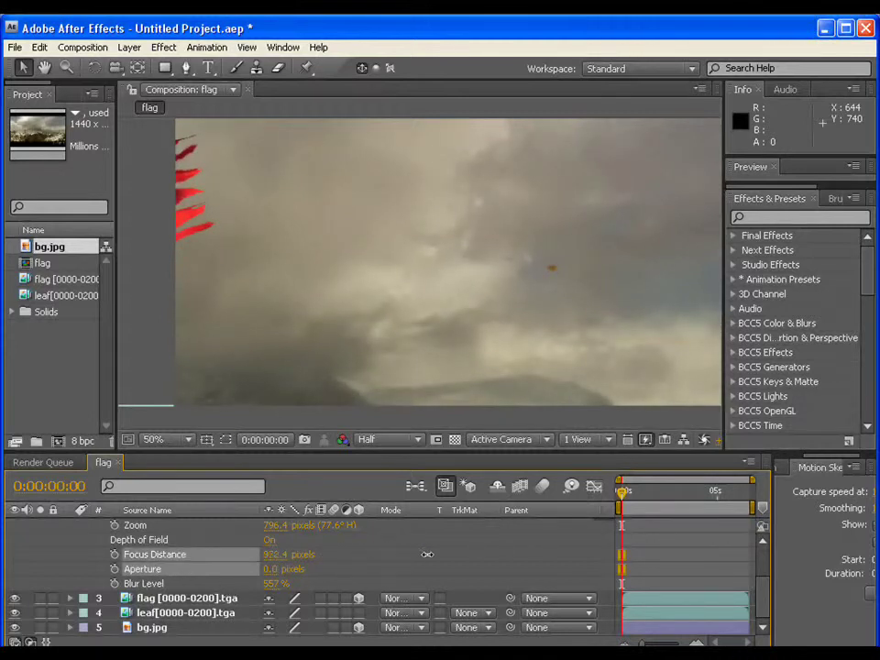
{"action": "mouse_move", "coordinate": [275, 554]}
{"action": "left_mouse_down"}
{"action": "mouse_move", "coordinate": [362, 552]}
{"action": "mouse_move", "coordinate": [275, 570]}
{"action": "mouse_move", "coordinate": [363, 568]}
{"action": "mouse_move", "coordinate": [159, 556]}
{"action": "mouse_move", "coordinate": [789, 553]}
{"action": "left_mouse_up"}
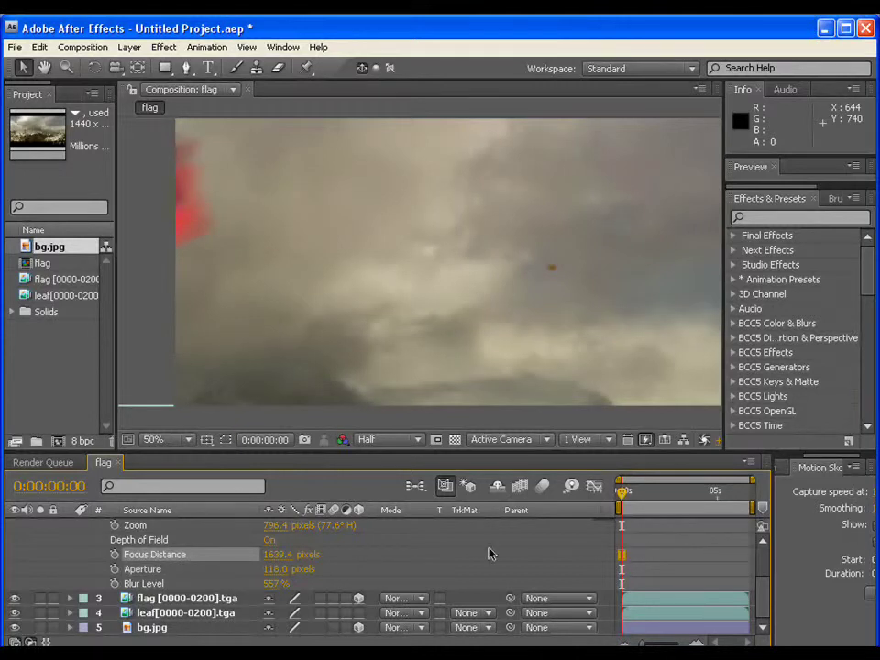
{"action": "left_click_drag", "start_coordinate": [273, 569], "coordinate": [314, 571]}
{"action": "left_click_drag", "start_coordinate": [245, 572], "coordinate": [226, 571]}
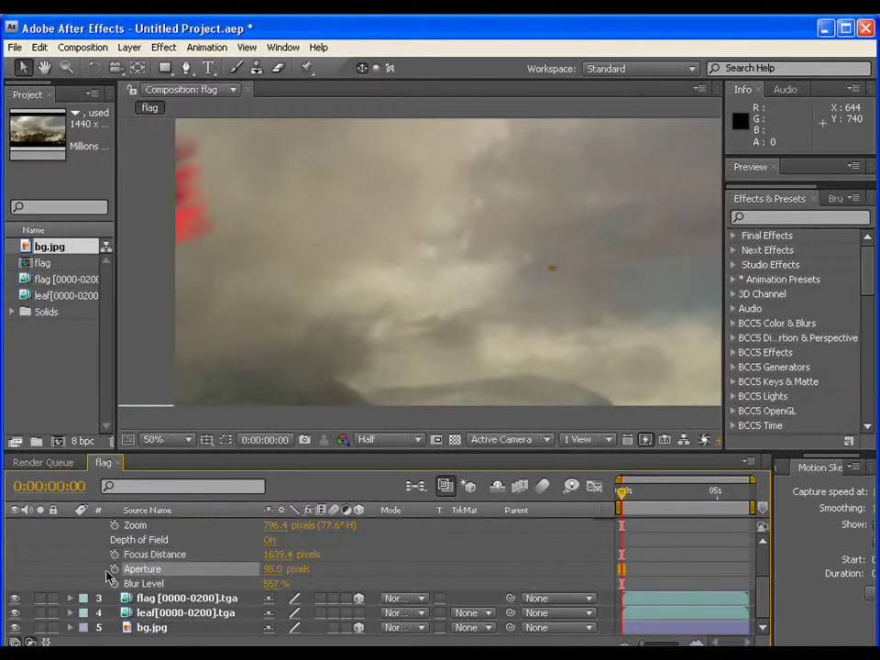
{"action": "left_click", "coordinate": [114, 569]}
{"action": "left_click", "coordinate": [115, 554]}
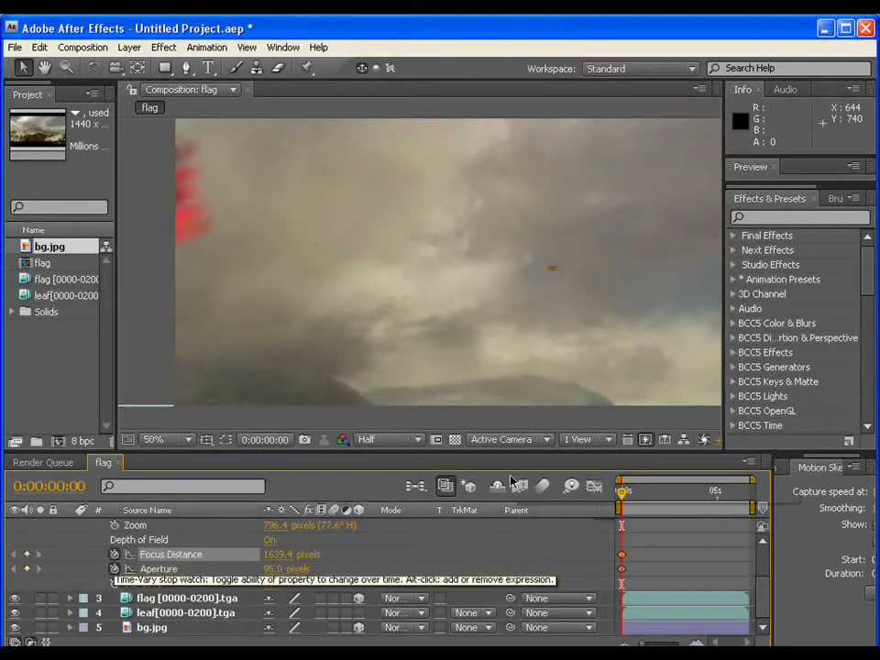
At 0:00:03:06, keyframe Camera 1's Focus Distance at 790 pixels and Aperture at 40 pixels to bring the flag into focus.
{"action": "left_click_drag", "start_coordinate": [619, 493], "coordinate": [684, 497]}
{"action": "left_click_drag", "start_coordinate": [276, 557], "coordinate": [246, 554]}
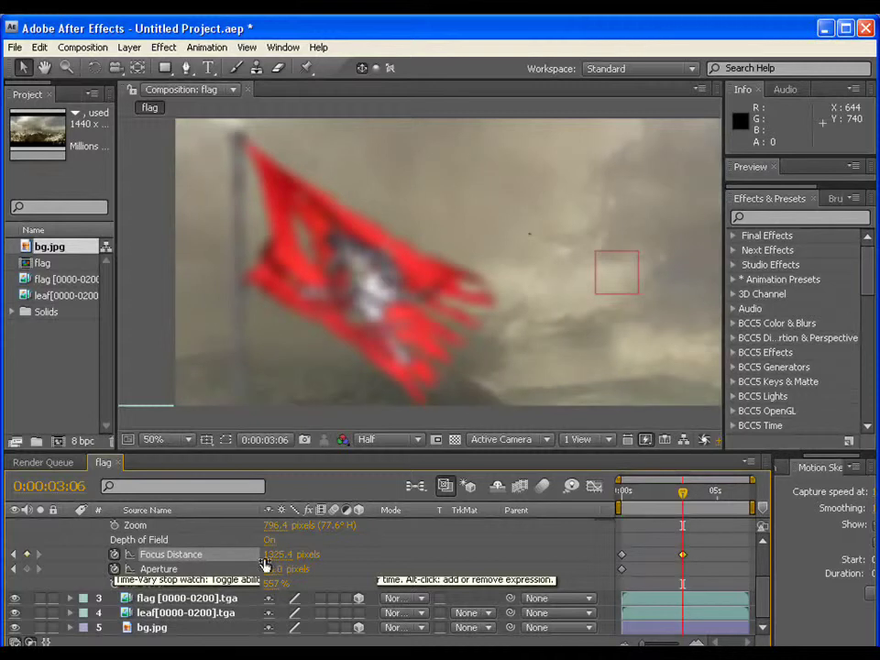
{"action": "left_click_drag", "start_coordinate": [270, 559], "coordinate": [60, 557]}
{"action": "left_click_drag", "start_coordinate": [275, 569], "coordinate": [240, 569]}
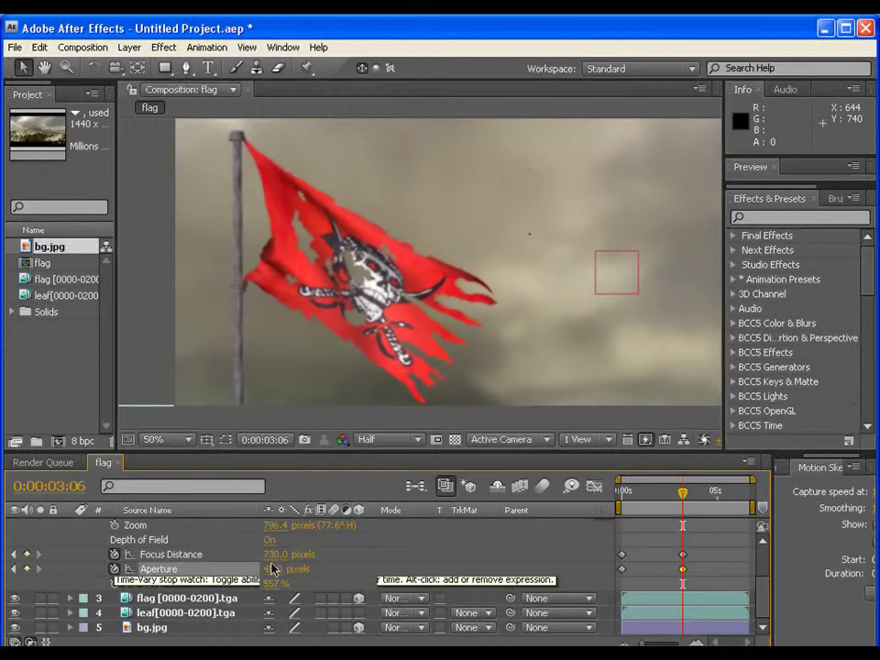
{"action": "mouse_move", "coordinate": [272, 554]}
{"action": "left_mouse_down"}
{"action": "mouse_move", "coordinate": [262, 554]}
{"action": "mouse_move", "coordinate": [287, 553]}
{"action": "mouse_move", "coordinate": [268, 554]}
{"action": "left_mouse_up"}
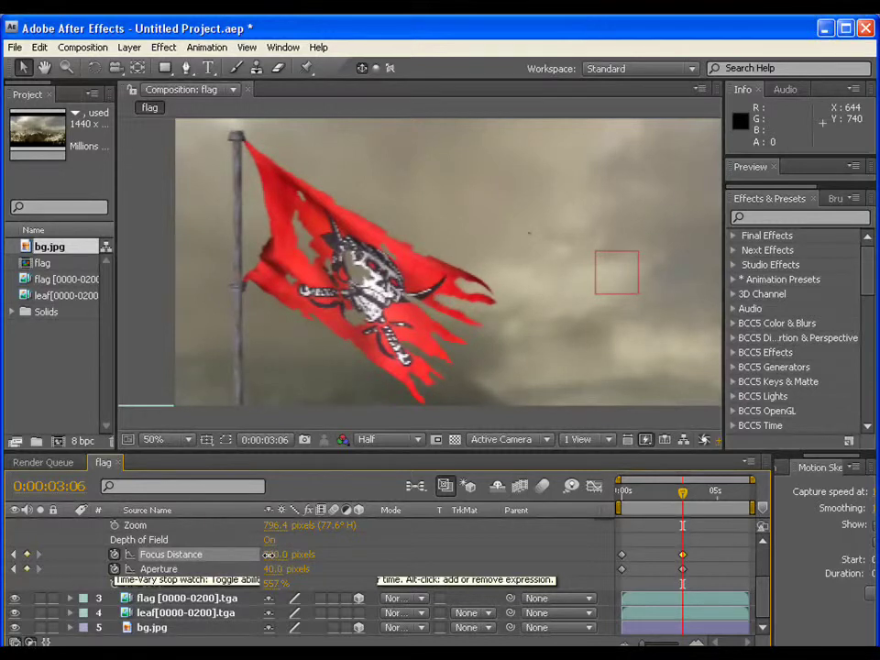
Switch the composition preview to Full resolution and go to the last frame, 0:00:06:20.
{"action": "left_click", "coordinate": [387, 439]}
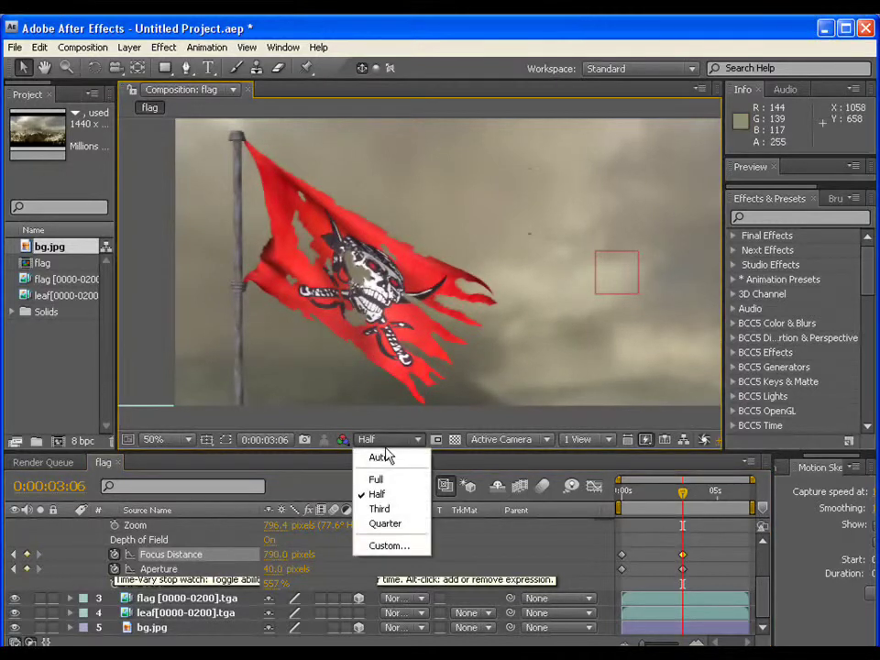
{"action": "left_click", "coordinate": [373, 479]}
{"action": "key", "text": "End"}
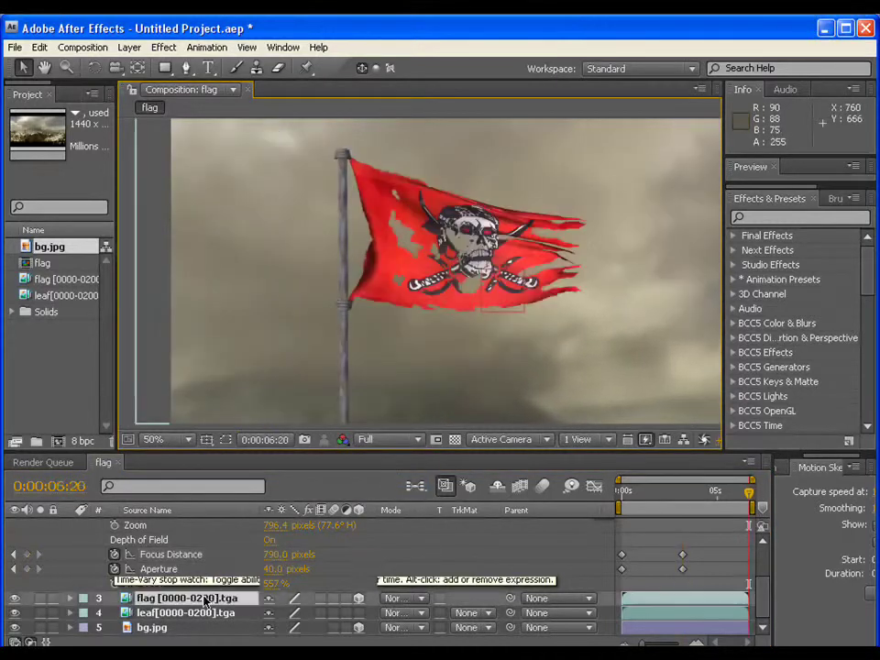
Find the Gaussian Blur effect and apply it to the leaf[0000-0200].tga layer.
{"action": "left_click", "coordinate": [203, 614]}
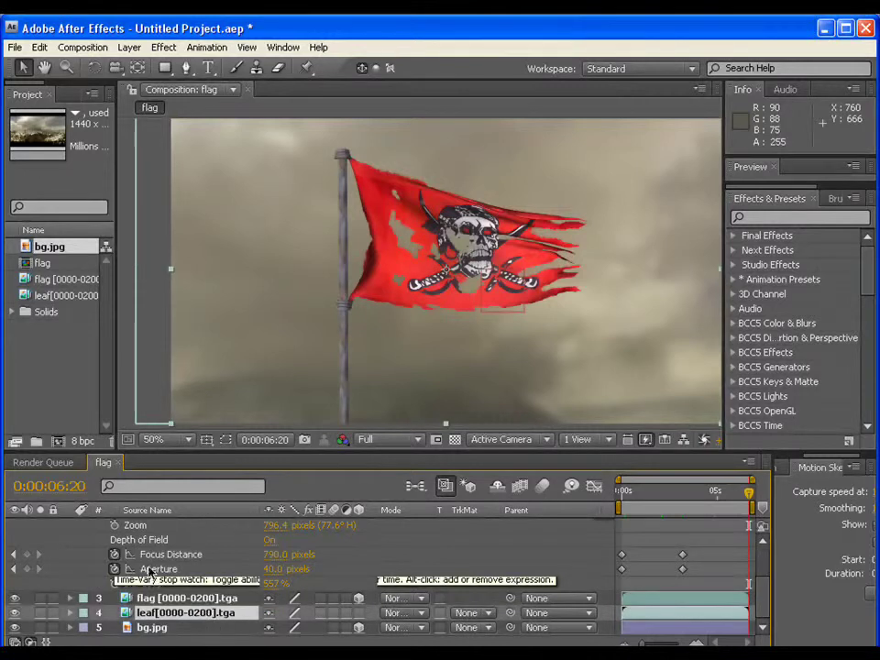
{"action": "scroll", "coordinate": [137, 546], "scroll_direction": "up", "scroll_amount": 2}
{"action": "left_click", "coordinate": [70, 556]}
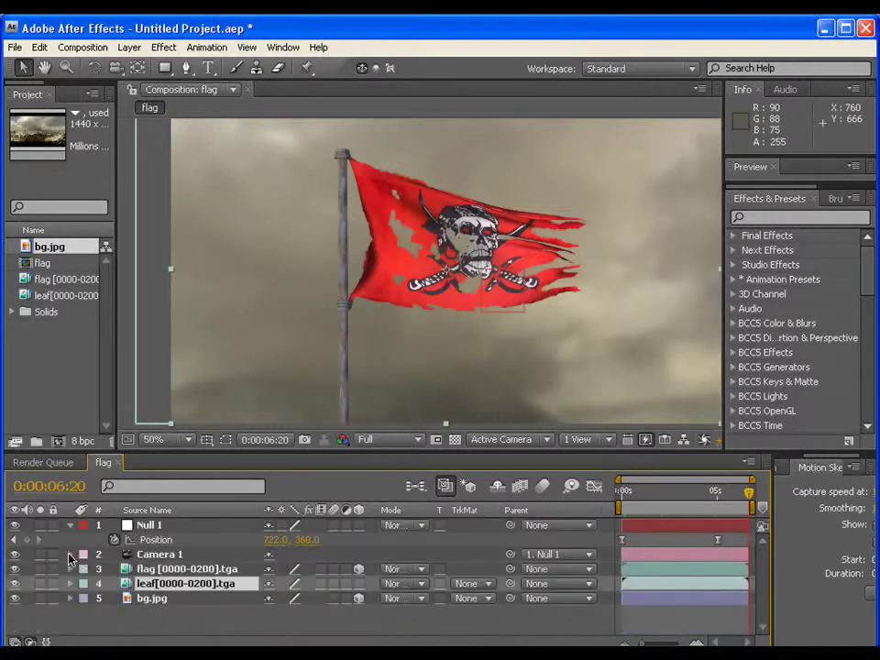
{"action": "left_click", "coordinate": [782, 218]}
{"action": "type", "text": "g"}
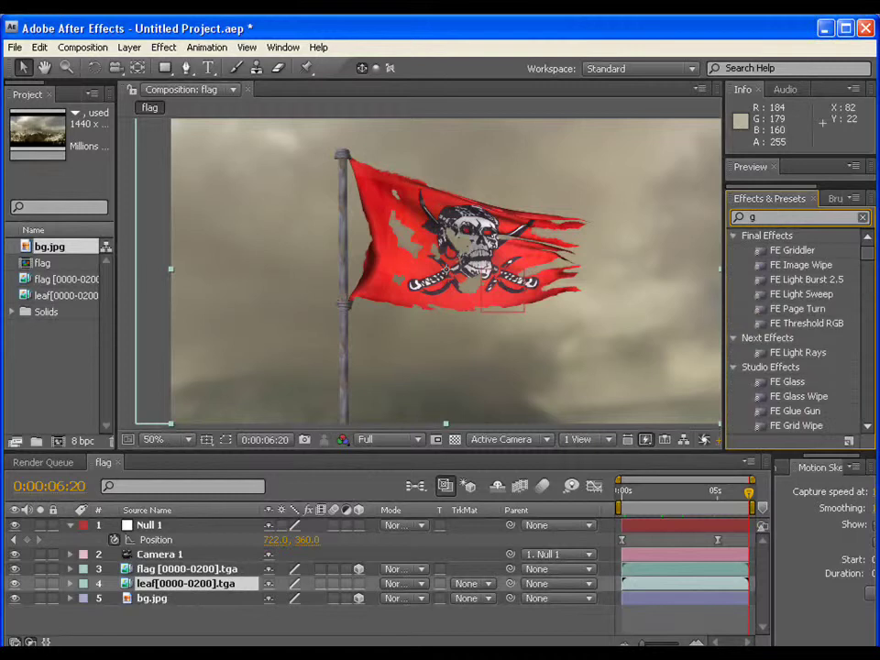
{"action": "type", "text": "au"}
{"action": "left_click_drag", "start_coordinate": [797, 279], "coordinate": [227, 587]}
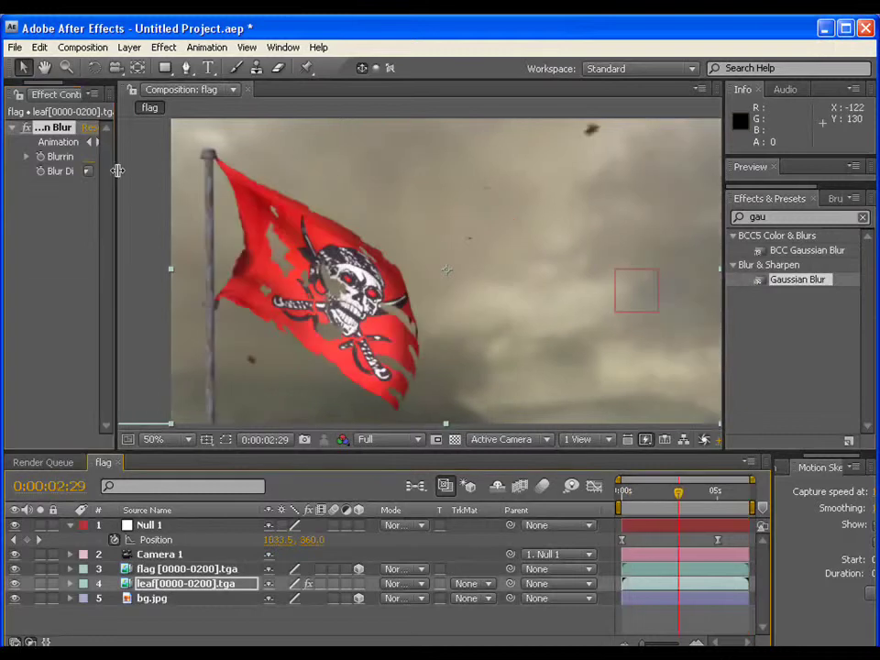
Set the leaf layer's Gaussian Blur Blurriness to 11.7 and place a duplicate of the leaf layer above the flag layer.
{"action": "left_click_drag", "start_coordinate": [117, 170], "coordinate": [232, 170]}
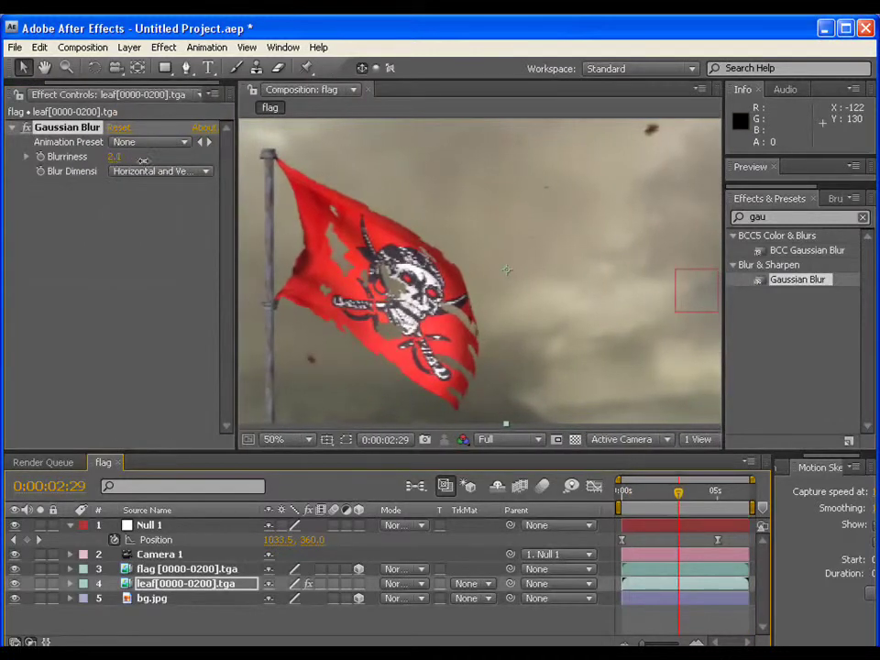
{"action": "left_click_drag", "start_coordinate": [204, 165], "coordinate": [234, 163]}
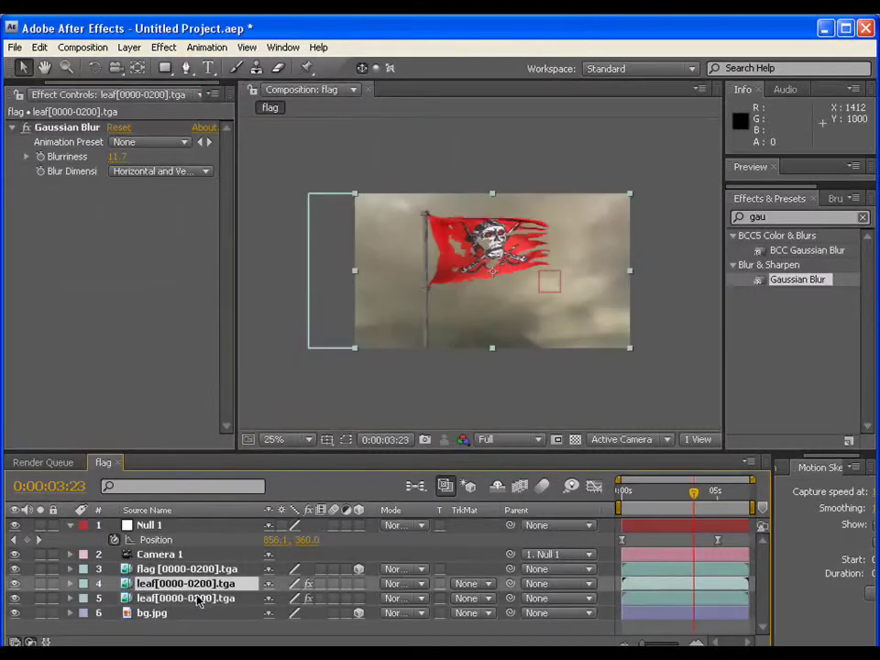
{"action": "left_click_drag", "start_coordinate": [197, 587], "coordinate": [188, 569]}
Create a white 1280 x 720 px solid layer named White Solid 1.
{"action": "left_click", "coordinate": [129, 47]}
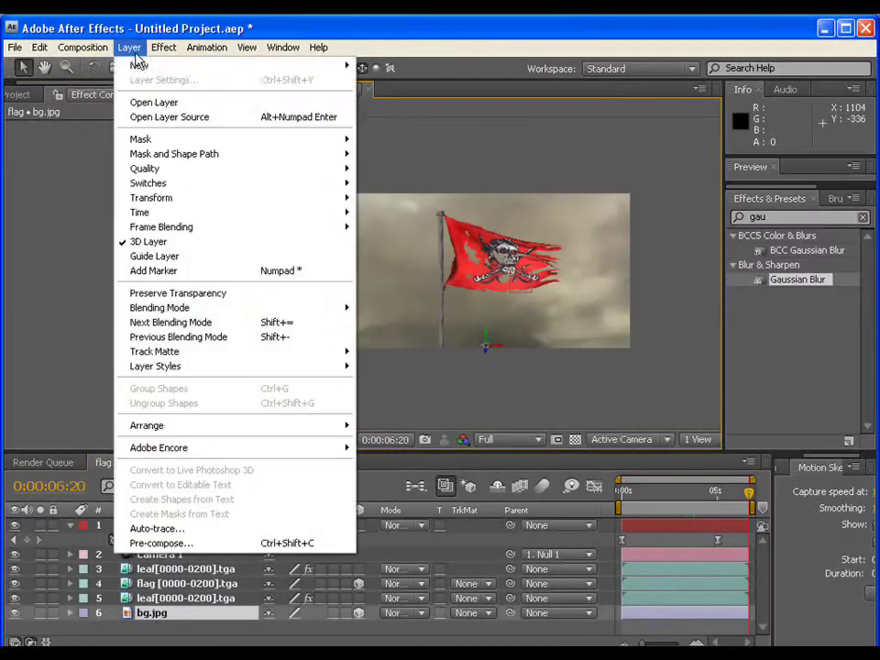
{"action": "mouse_move", "coordinate": [137, 65]}
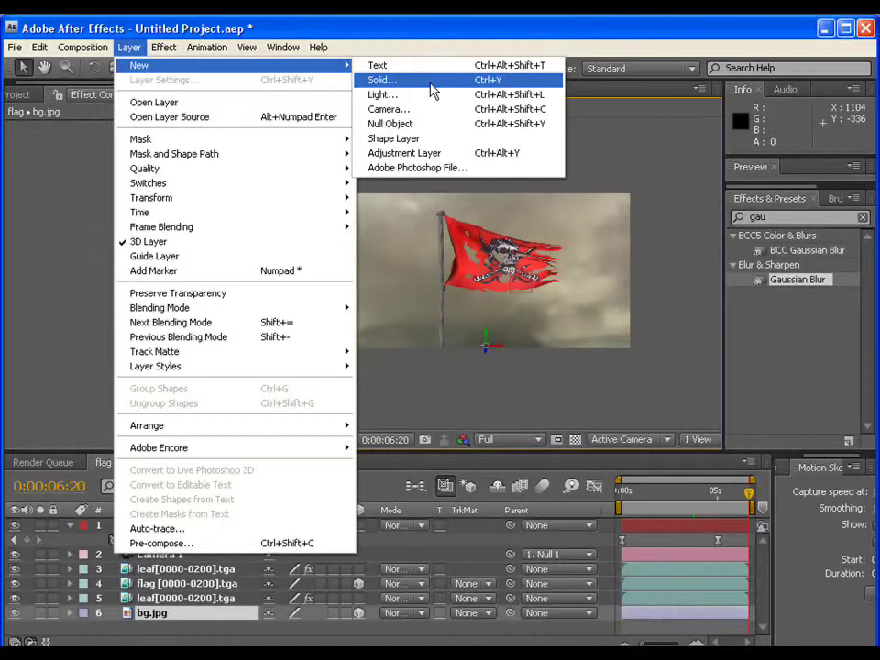
{"action": "left_click", "coordinate": [430, 81]}
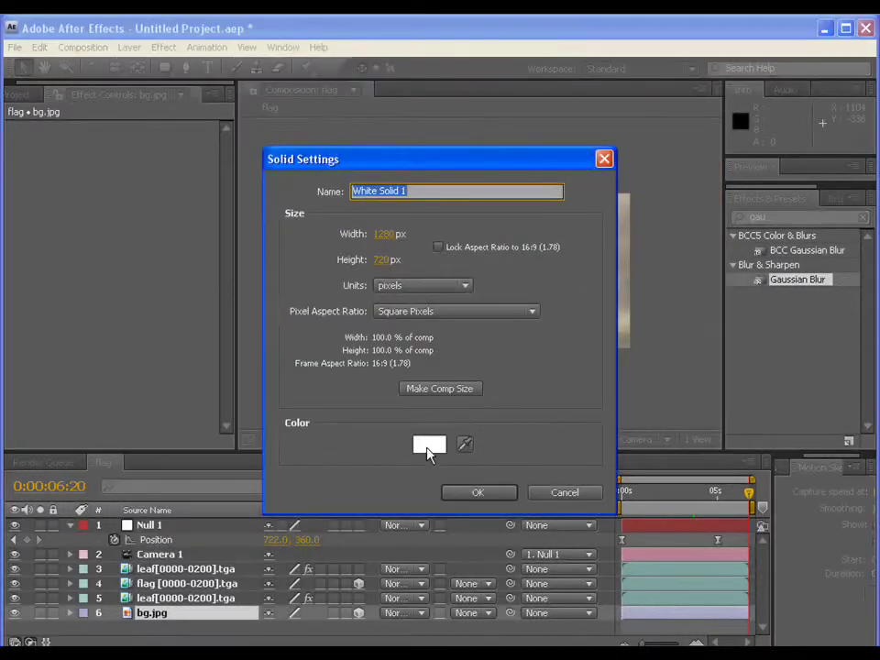
{"action": "left_click", "coordinate": [474, 495]}
Apply the Sapphire Render S_Clouds effect to White Solid 1.
{"action": "left_click", "coordinate": [163, 47]}
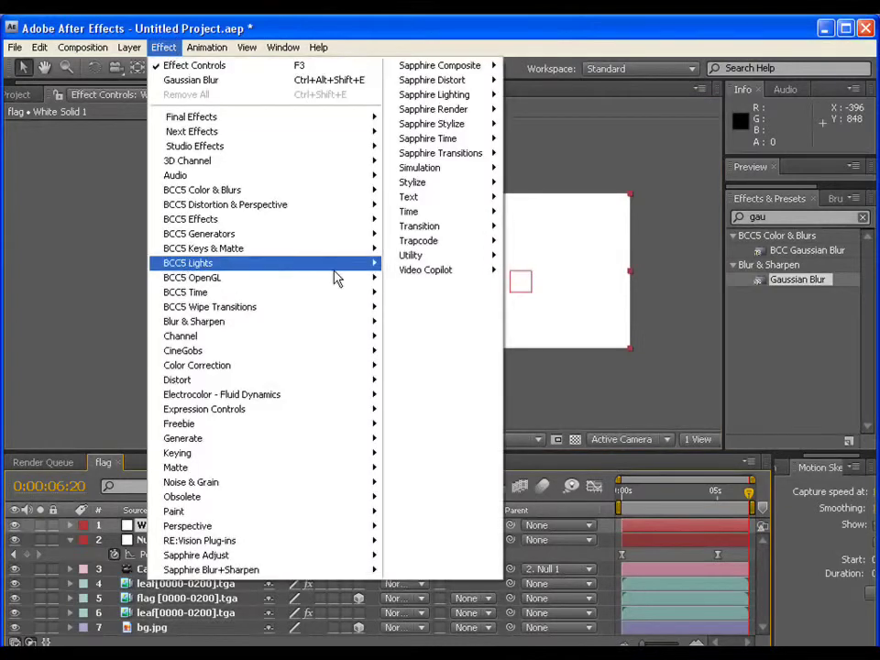
{"action": "mouse_move", "coordinate": [479, 114]}
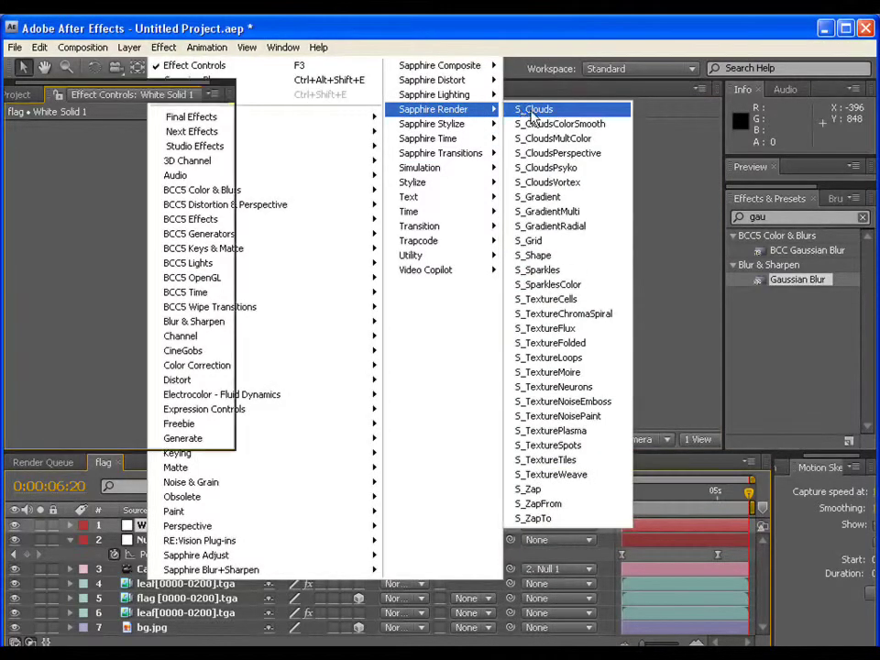
{"action": "left_click", "coordinate": [533, 110]}
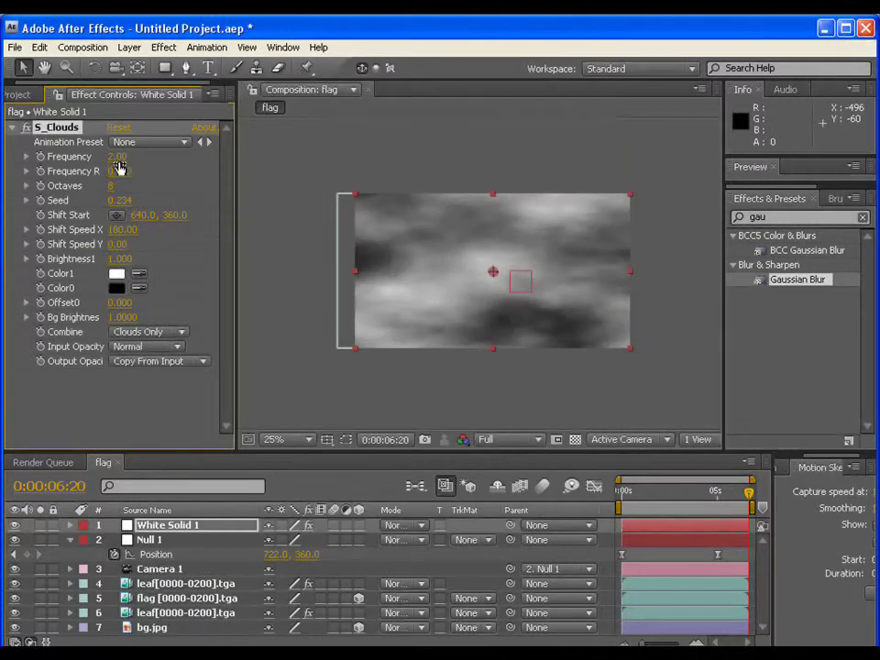
Set S_Clouds' Frequency to 4.60 and Shift Speed X to 1325, and play back the cloud motion.
{"action": "mouse_move", "coordinate": [120, 157]}
{"action": "left_mouse_down"}
{"action": "mouse_move", "coordinate": [136, 157]}
{"action": "mouse_move", "coordinate": [106, 169]}
{"action": "mouse_move", "coordinate": [127, 169]}
{"action": "left_mouse_up"}
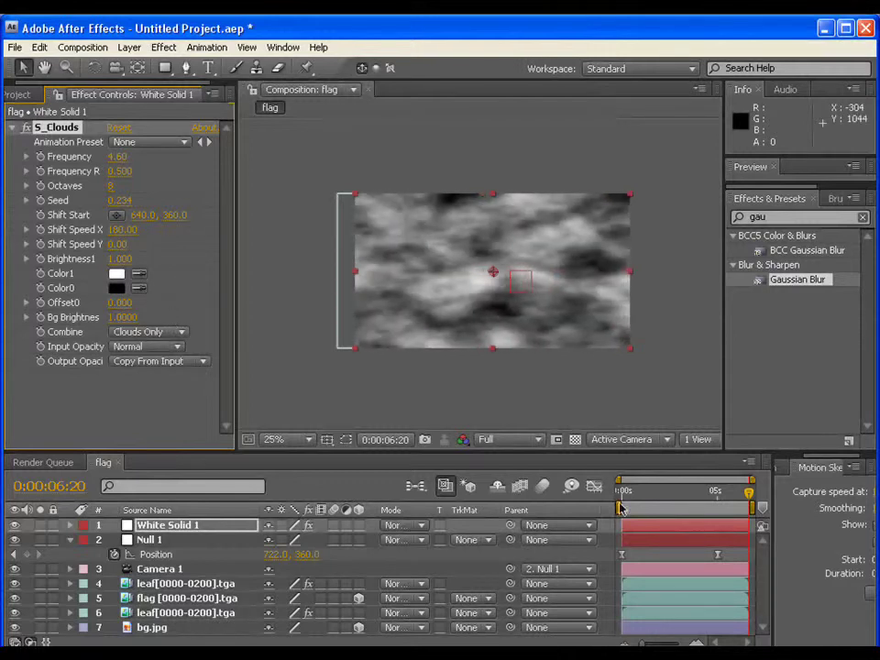
{"action": "left_click_drag", "start_coordinate": [625, 492], "coordinate": [669, 494]}
{"action": "left_click_drag", "start_coordinate": [124, 230], "coordinate": [330, 236]}
{"action": "key", "text": "space"}
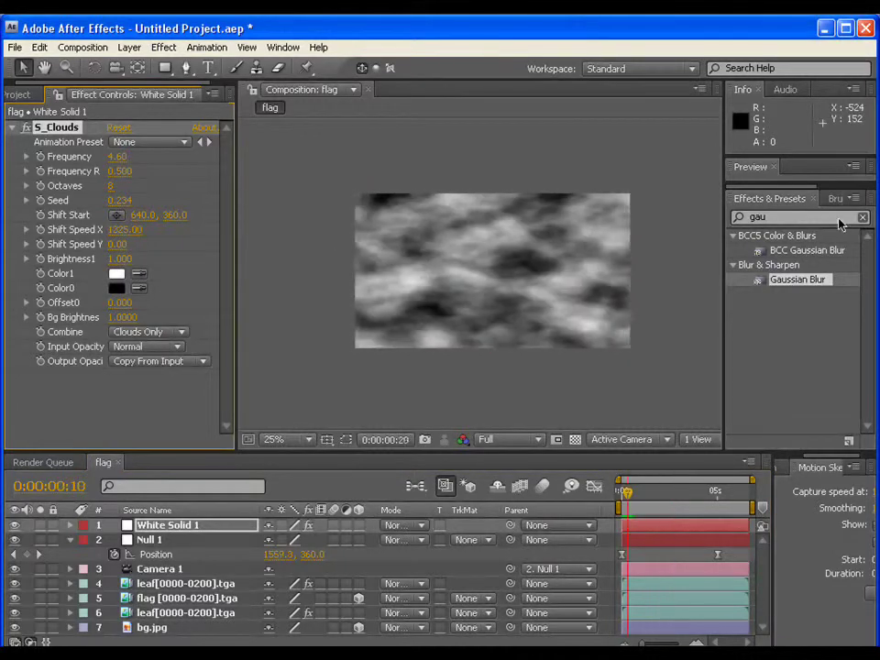
{"action": "key", "text": "space"}
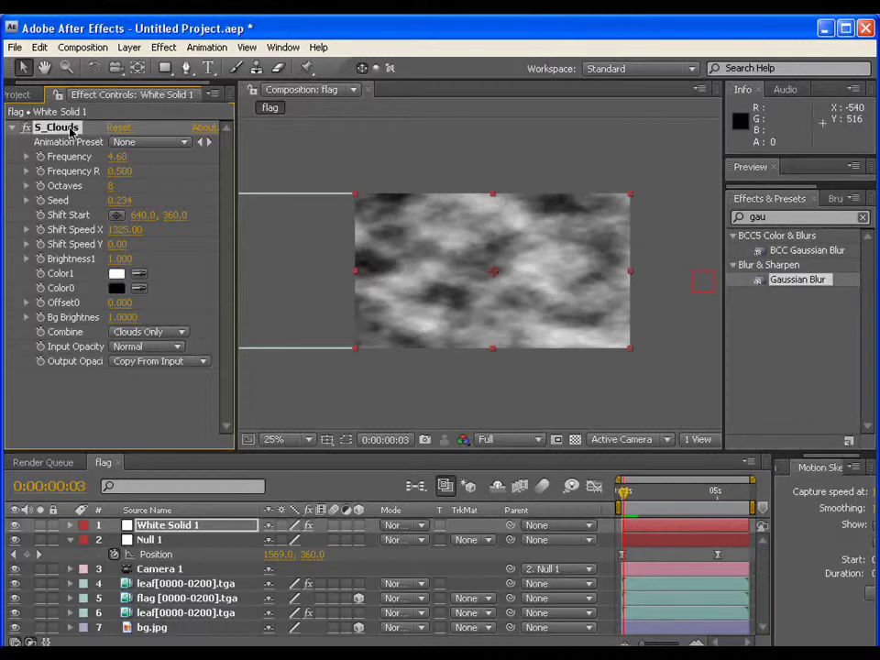
Set White Solid 1's blending mode to Screen and its S_Clouds Frequency to 1.01.
{"action": "right_click", "coordinate": [189, 528]}
{"action": "mouse_move", "coordinate": [356, 363]}
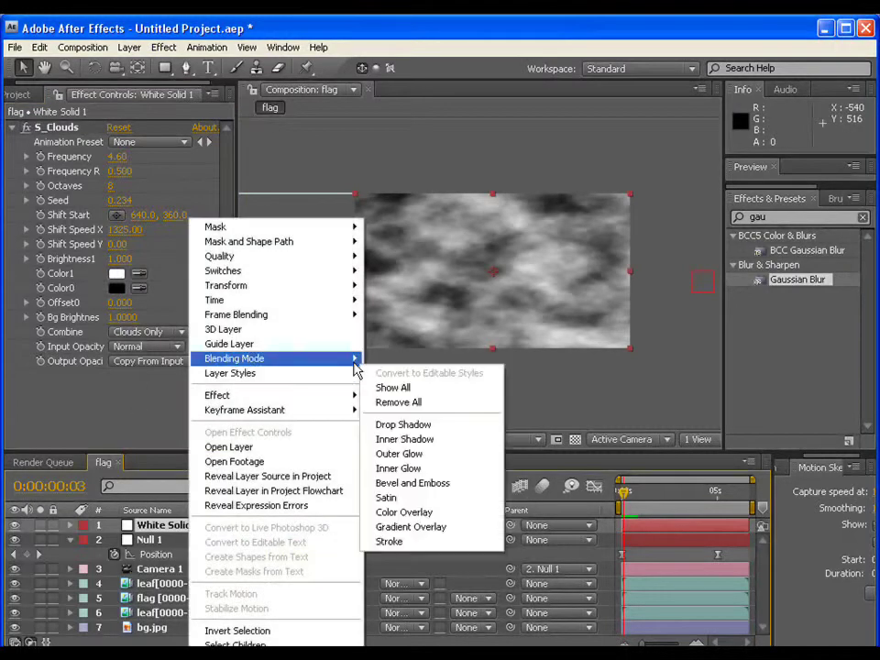
{"action": "left_click", "coordinate": [390, 369]}
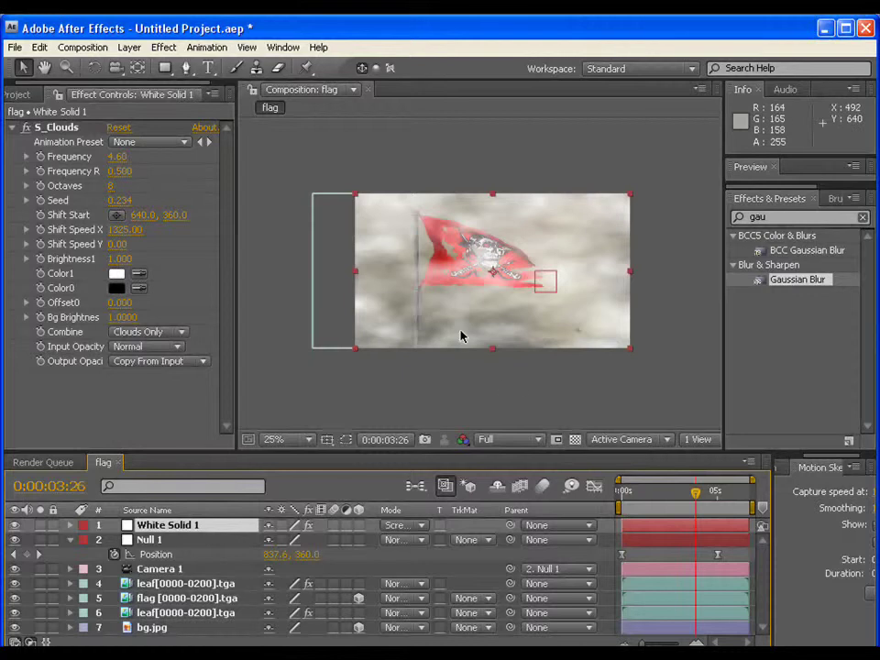
{"action": "scroll", "coordinate": [461, 337], "scroll_direction": "up", "scroll_amount": 1}
{"action": "scroll", "coordinate": [461, 336], "scroll_direction": "down", "scroll_amount": 1}
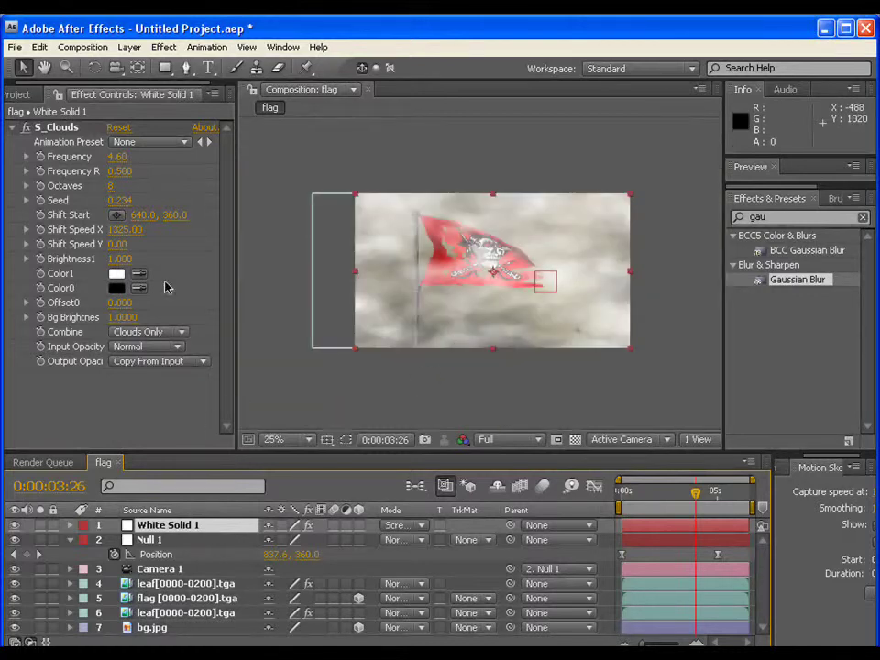
{"action": "left_click_drag", "start_coordinate": [115, 156], "coordinate": [111, 157]}
{"action": "mouse_move", "coordinate": [57, 156]}
{"action": "left_mouse_down"}
{"action": "mouse_move", "coordinate": [80, 155]}
{"action": "mouse_move", "coordinate": [60, 150]}
{"action": "left_mouse_up"}
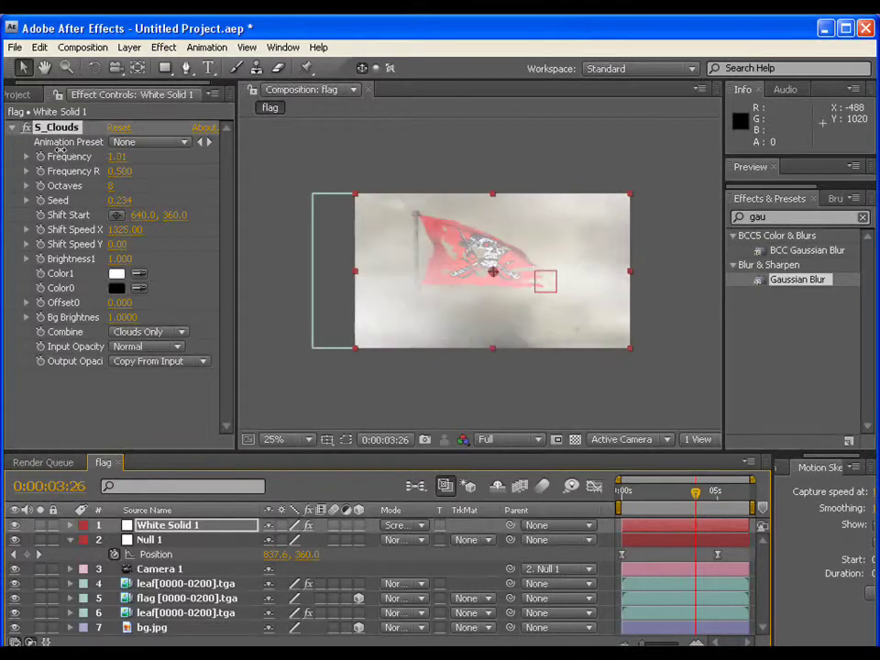
Draw a closed mask with a wavy upper edge around the lower half of White Solid 1 using the Pen tool.
{"action": "left_click", "coordinate": [186, 68]}
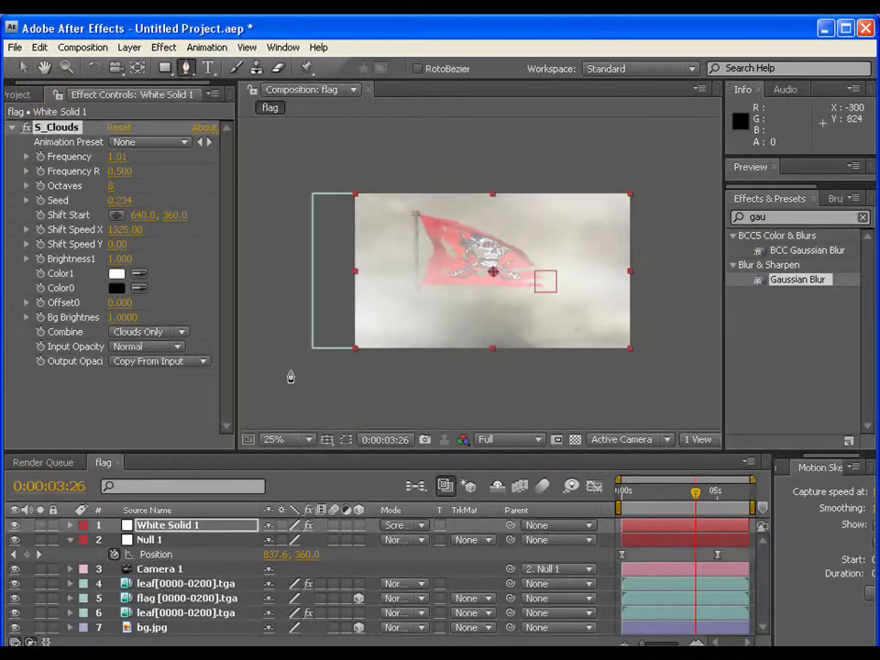
{"action": "left_click", "coordinate": [331, 356]}
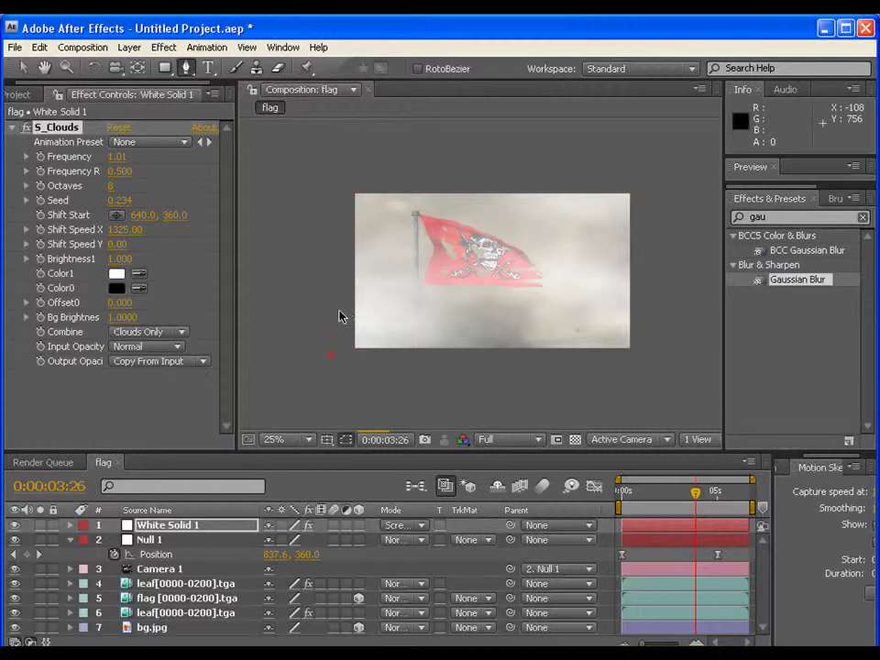
{"action": "left_click_drag", "start_coordinate": [374, 298], "coordinate": [396, 284]}
{"action": "left_click", "coordinate": [438, 289]}
{"action": "left_click", "coordinate": [478, 290]}
{"action": "left_click", "coordinate": [521, 275]}
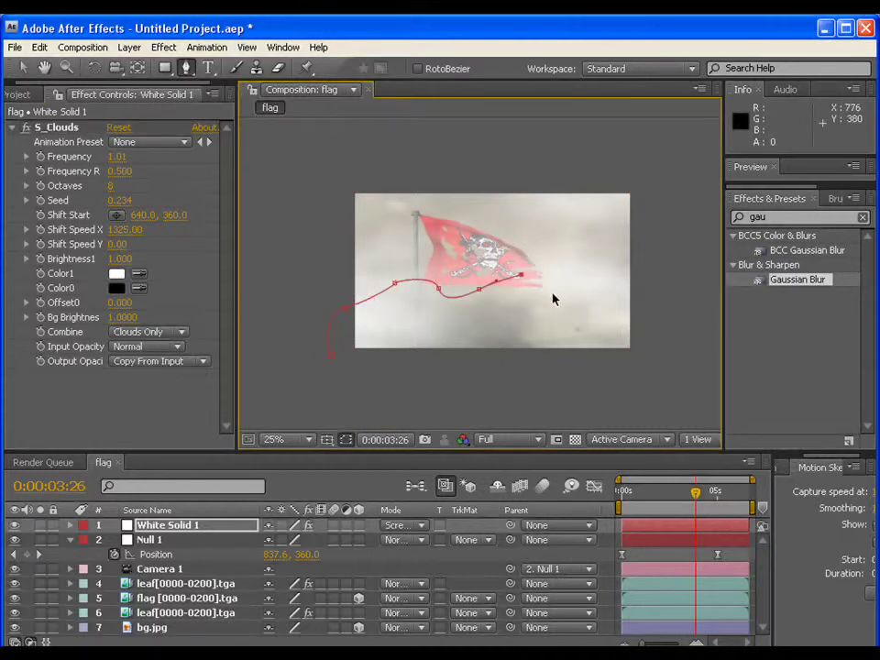
{"action": "left_click", "coordinate": [560, 296]}
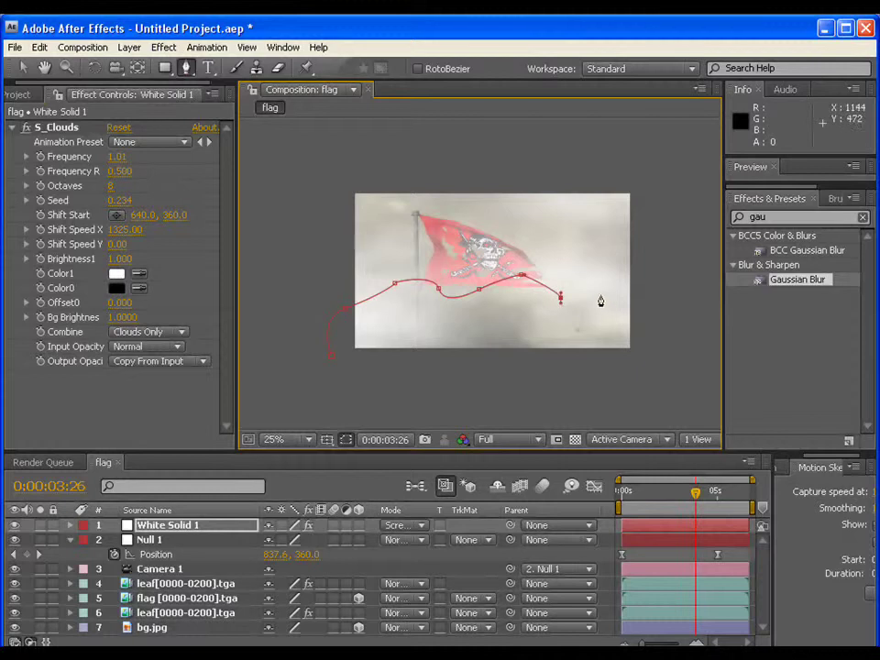
{"action": "left_click_drag", "start_coordinate": [605, 266], "coordinate": [682, 273]}
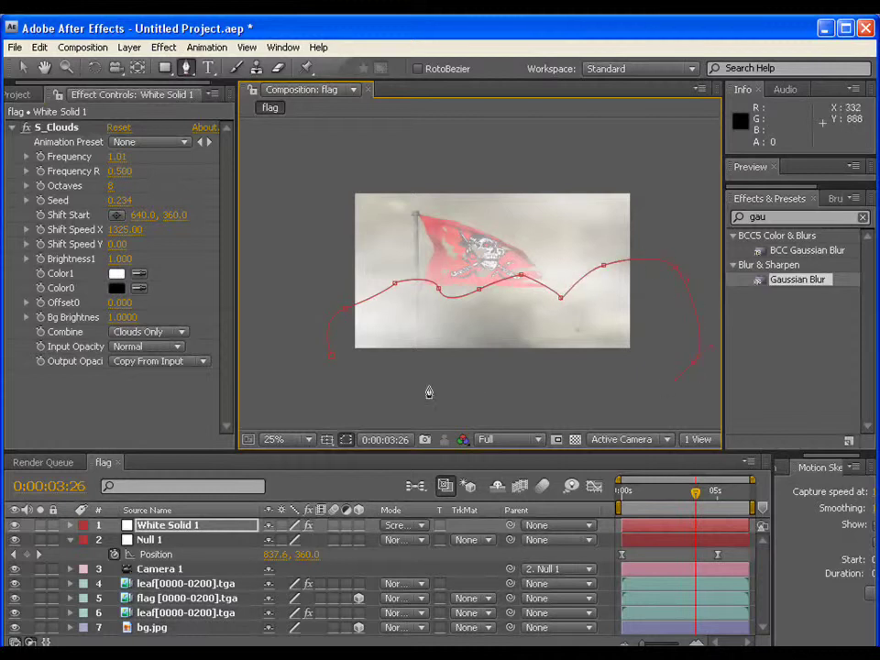
{"action": "left_click", "coordinate": [332, 358]}
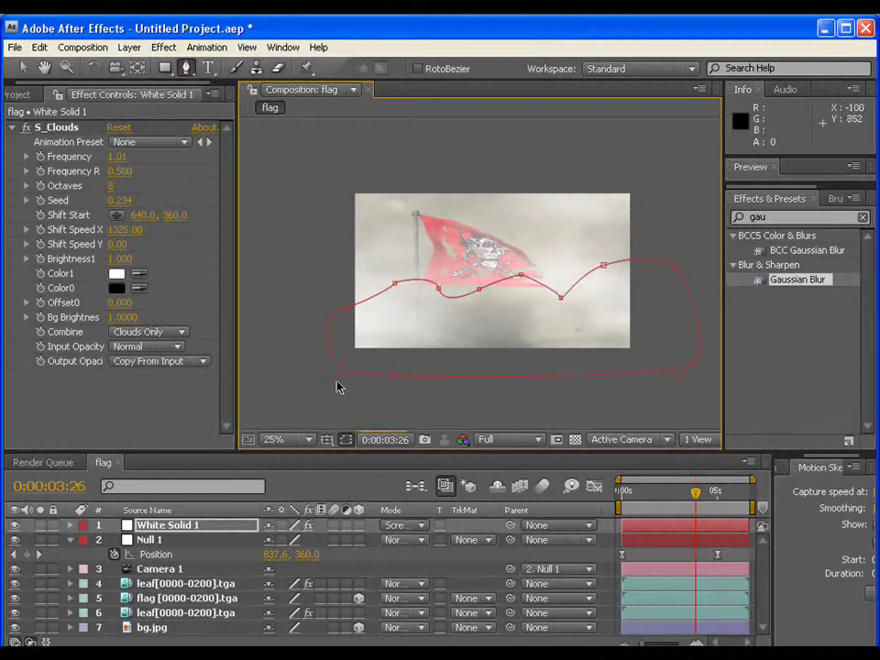
Set the Mask Feather of White Solid 1's mask to 314 pixels.
{"action": "left_click", "coordinate": [183, 526]}
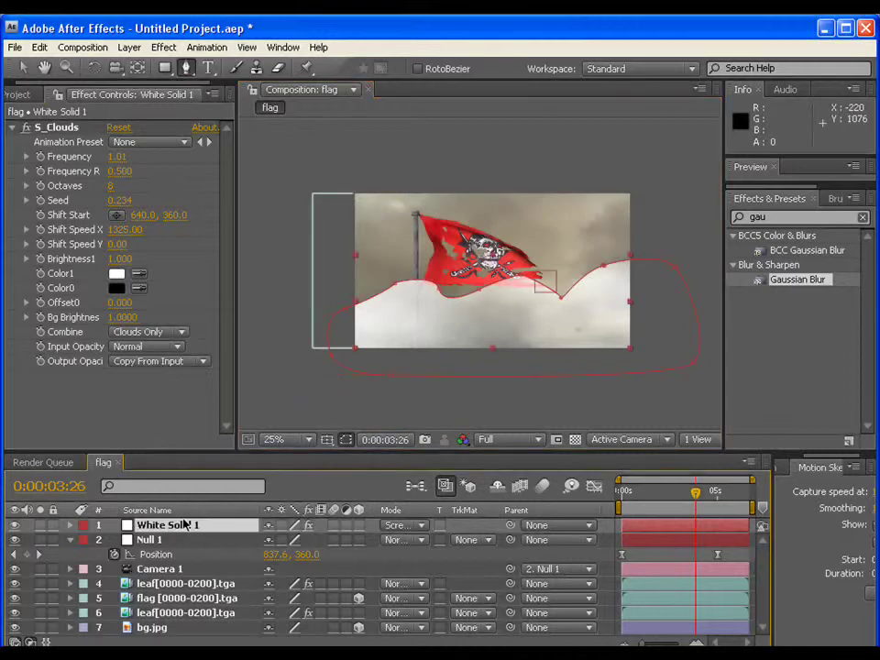
{"action": "key", "text": "f"}
{"action": "left_click_drag", "start_coordinate": [280, 555], "coordinate": [553, 553]}
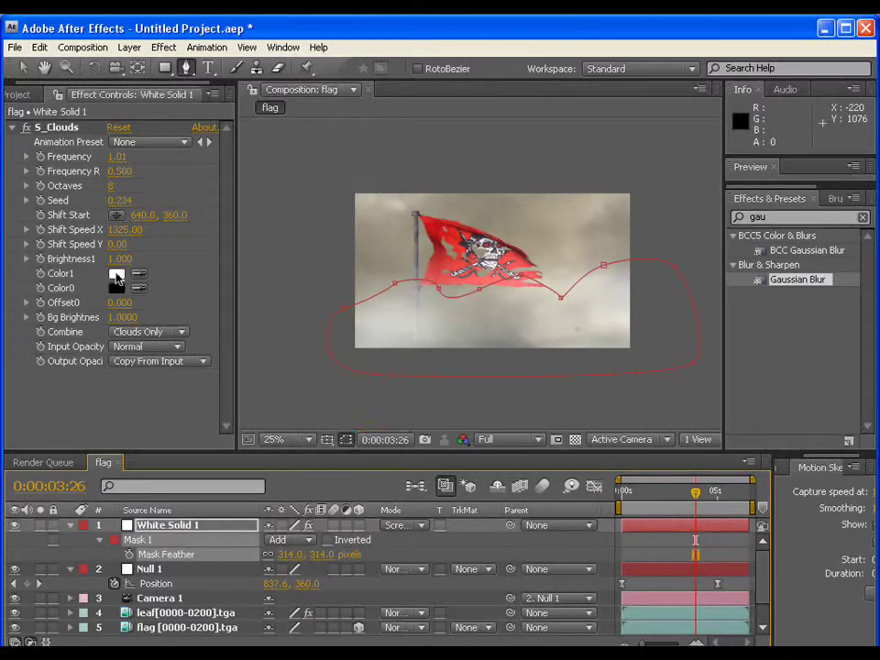
Change the S_Clouds Color1 from white to a dusty orange.
{"action": "left_click", "coordinate": [116, 276]}
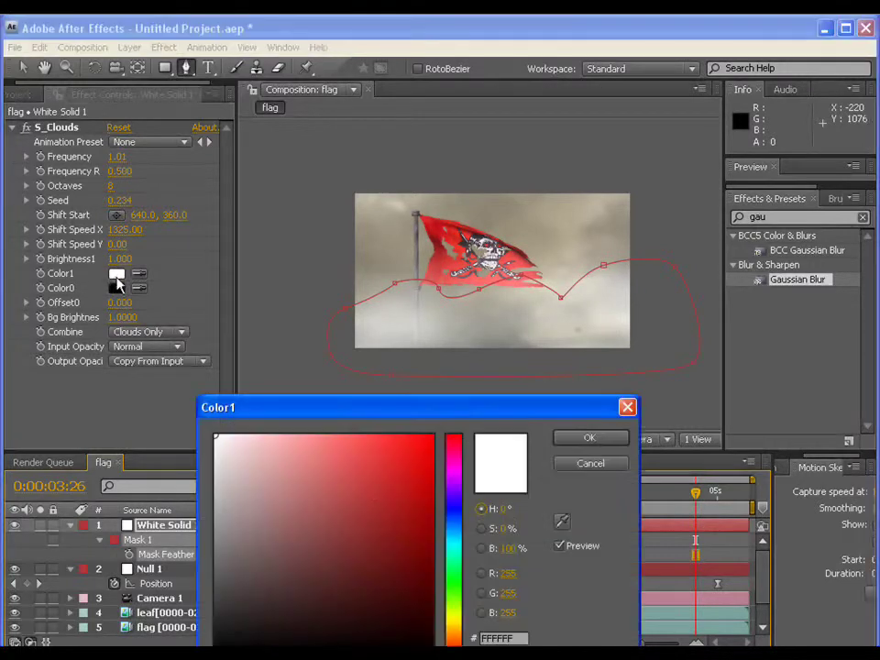
{"action": "left_click_drag", "start_coordinate": [452, 418], "coordinate": [452, 389]}
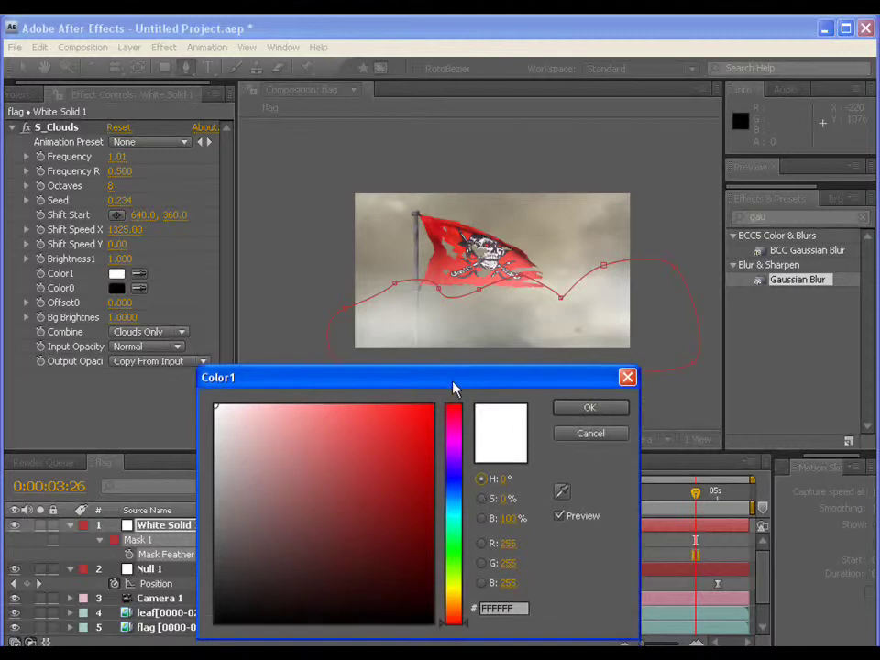
{"action": "left_click", "coordinate": [467, 612]}
{"action": "left_click", "coordinate": [379, 433]}
{"action": "mouse_move", "coordinate": [361, 416]}
{"action": "left_mouse_down"}
{"action": "mouse_move", "coordinate": [349, 405]}
{"action": "mouse_move", "coordinate": [282, 397]}
{"action": "mouse_move", "coordinate": [369, 404]}
{"action": "mouse_move", "coordinate": [366, 427]}
{"action": "mouse_move", "coordinate": [355, 427]}
{"action": "left_mouse_up"}
{"action": "left_click", "coordinate": [613, 412]}
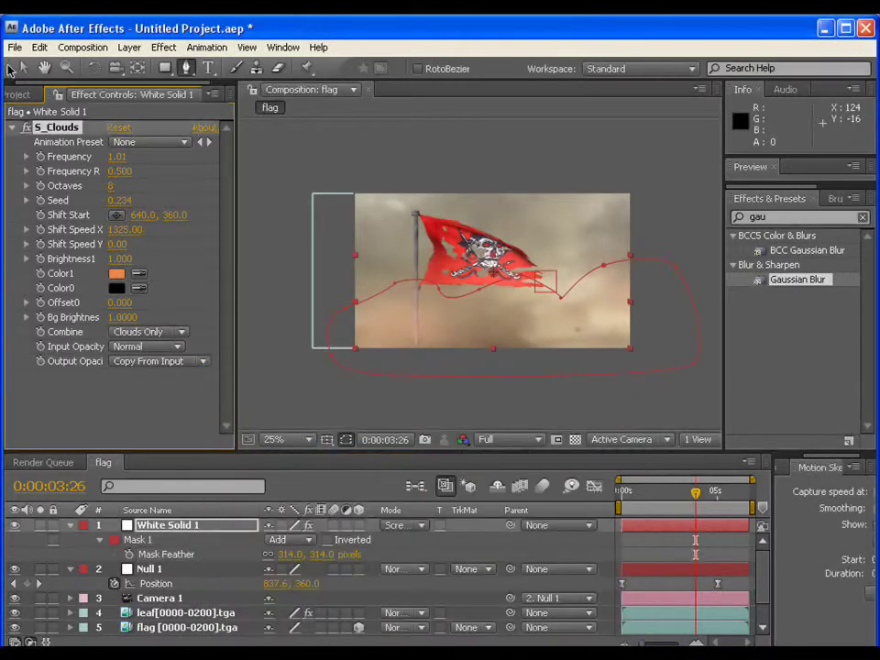
Preview the clouds, and reshape White Solid 1's mask by raising the points along its wavy upper edge and beyond the frame.
{"action": "key", "text": "KP_0"}
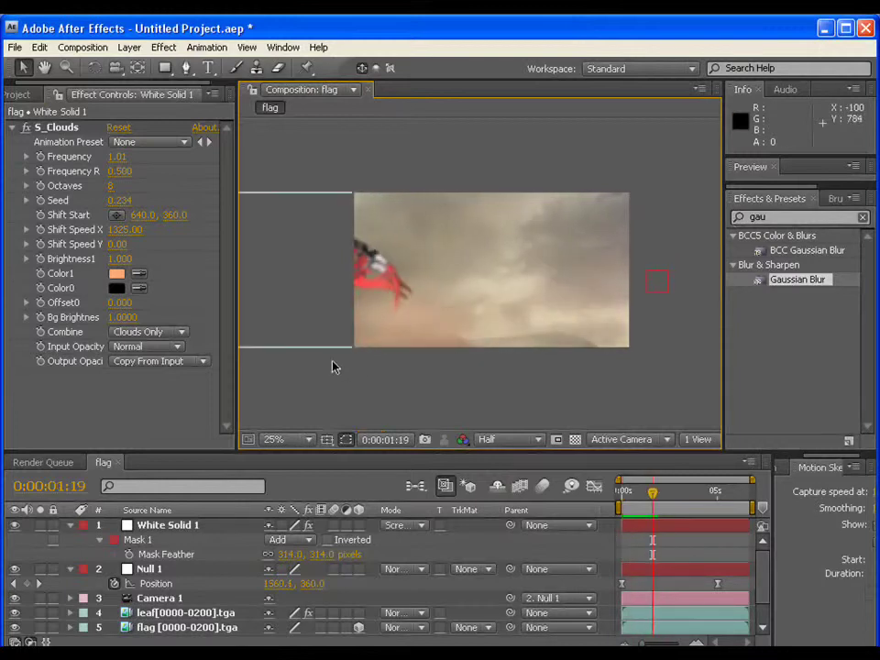
{"action": "left_click", "coordinate": [182, 528]}
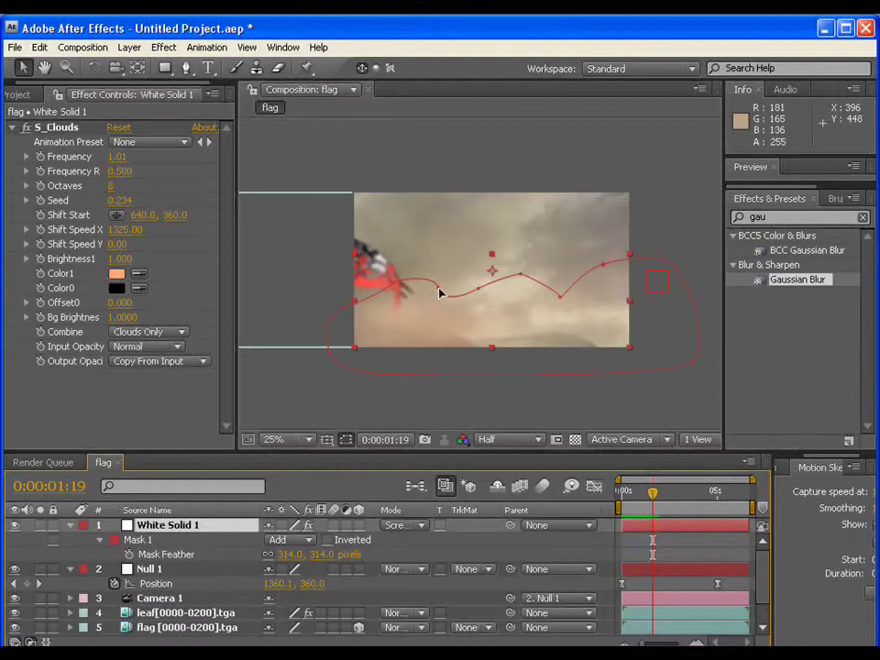
{"action": "left_click_drag", "start_coordinate": [440, 291], "coordinate": [418, 248]}
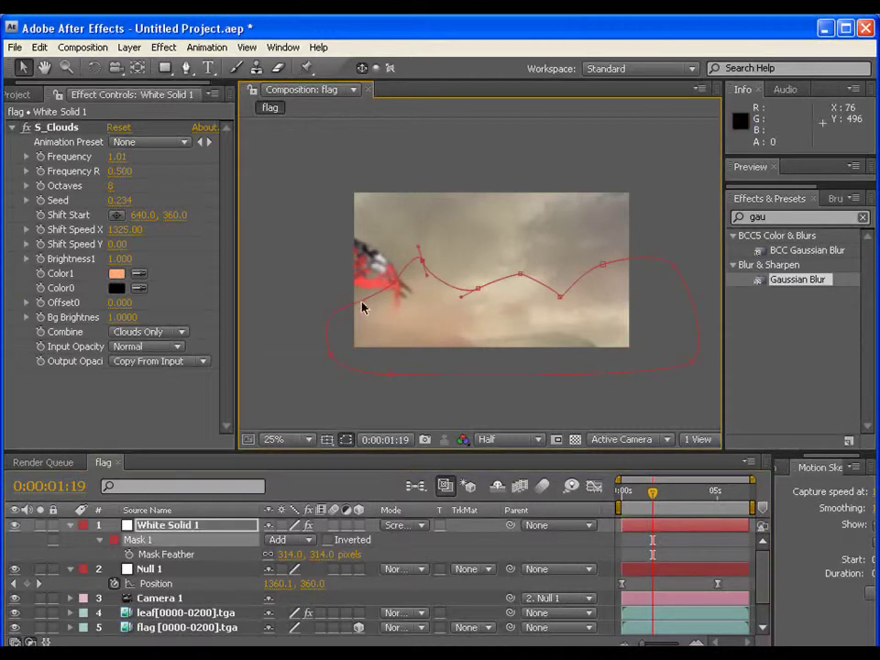
{"action": "left_click_drag", "start_coordinate": [336, 300], "coordinate": [315, 277]}
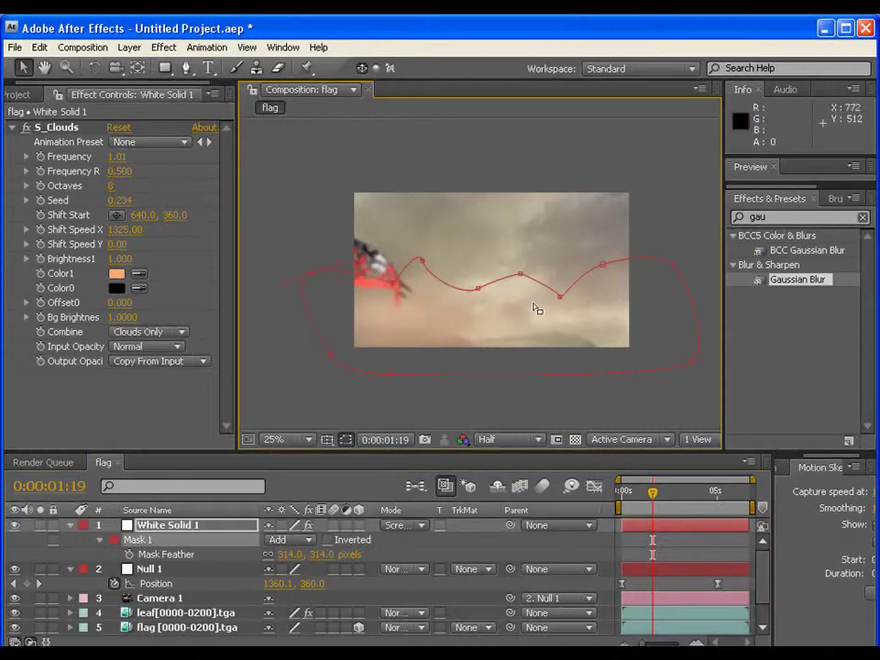
{"action": "left_click_drag", "start_coordinate": [472, 273], "coordinate": [473, 261]}
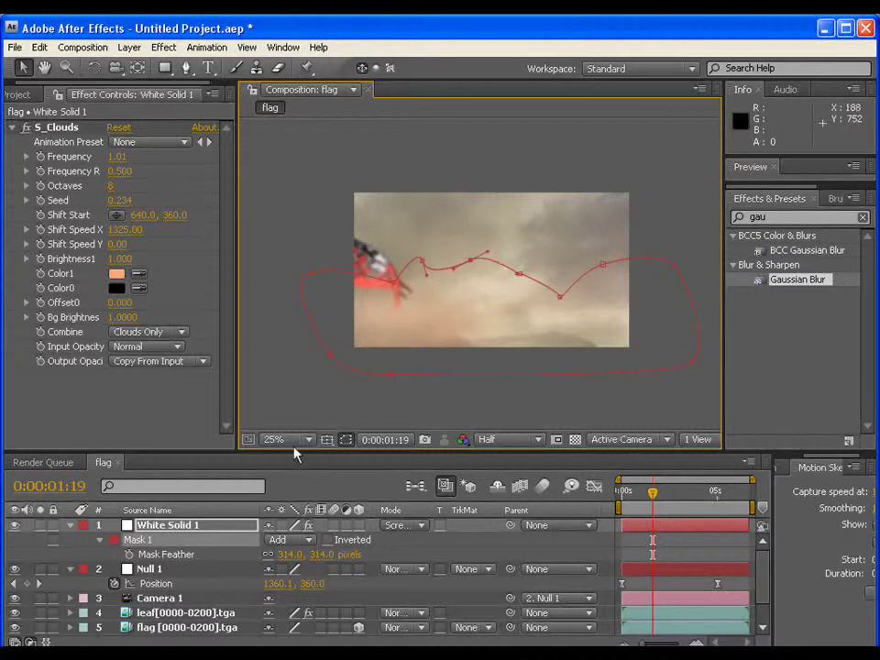
Set White Solid 1's Opacity to 62% and its S_Clouds Frequency to 2.51 and relative frequency to 0.300.
{"action": "left_click", "coordinate": [225, 525]}
{"action": "key", "text": "t"}
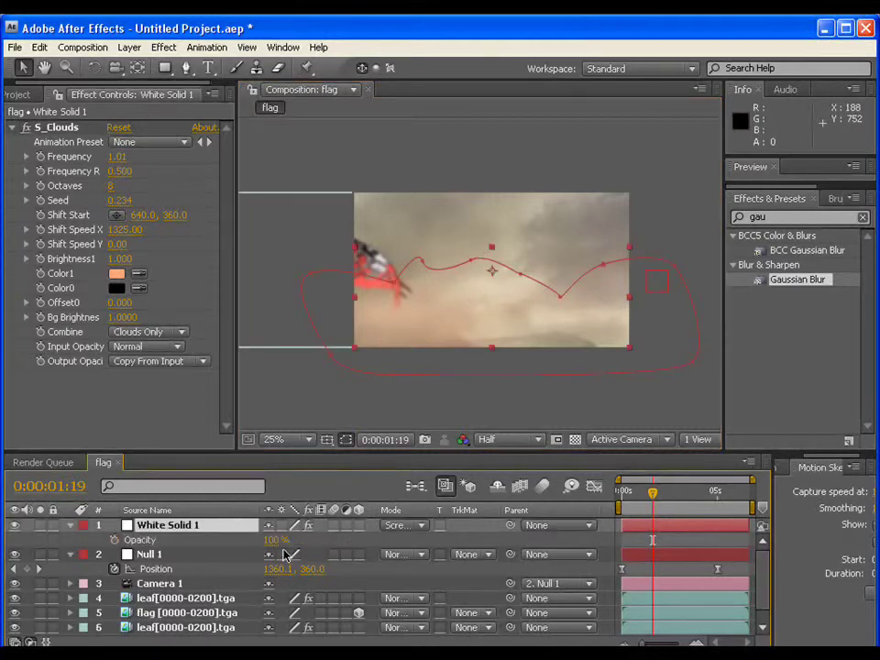
{"action": "key", "text": "Return"}
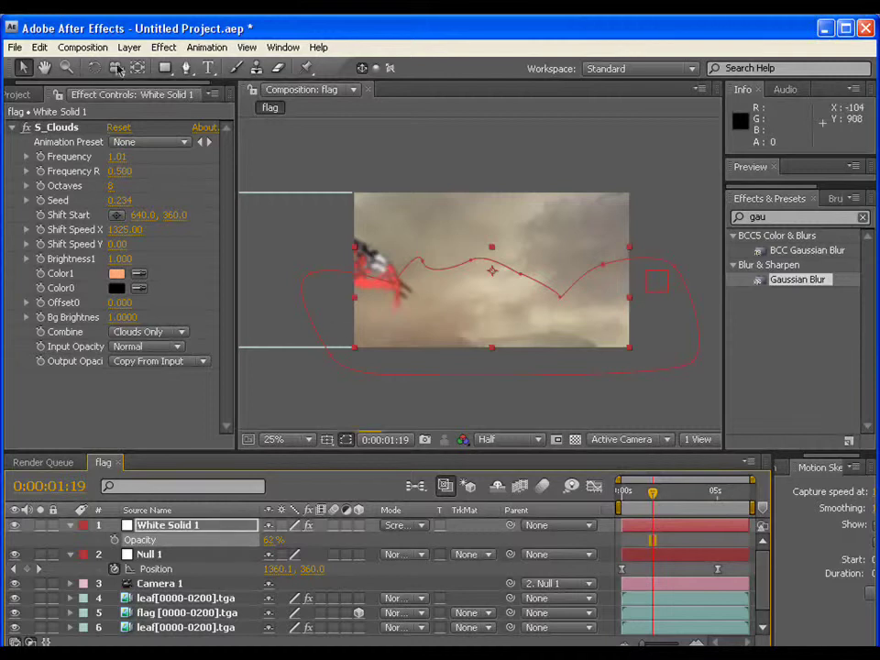
{"action": "left_click_drag", "start_coordinate": [118, 157], "coordinate": [95, 171]}
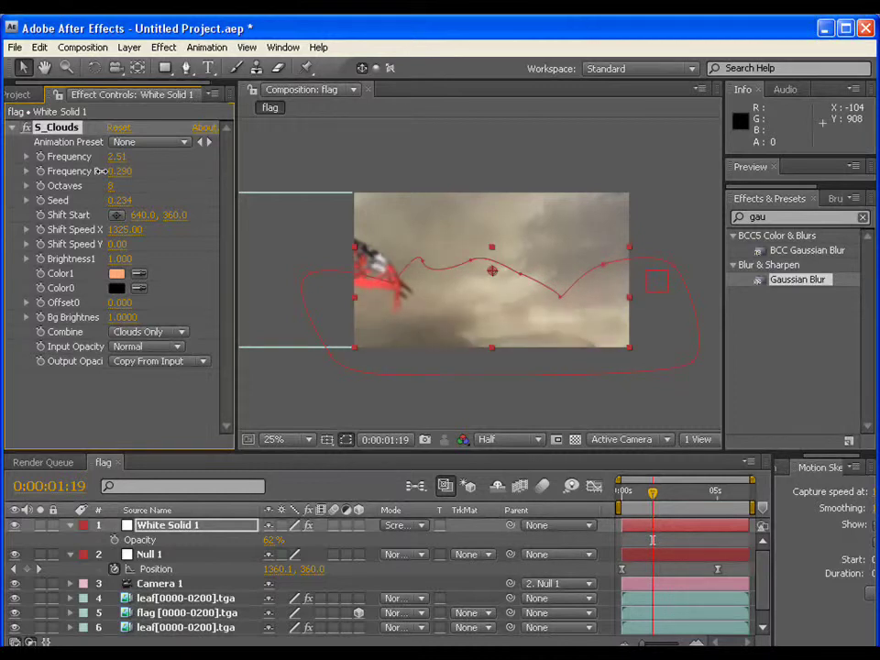
{"action": "left_click", "coordinate": [374, 150]}
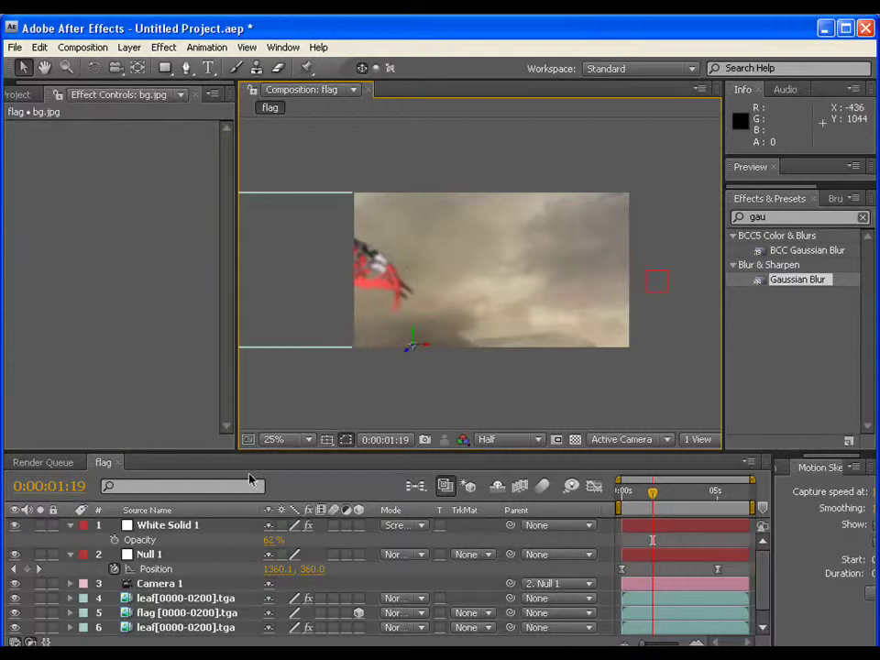
Shift White Solid 1's S_Clouds Color1 to a yellower light orange with a hue of 31°.
{"action": "left_click", "coordinate": [195, 527]}
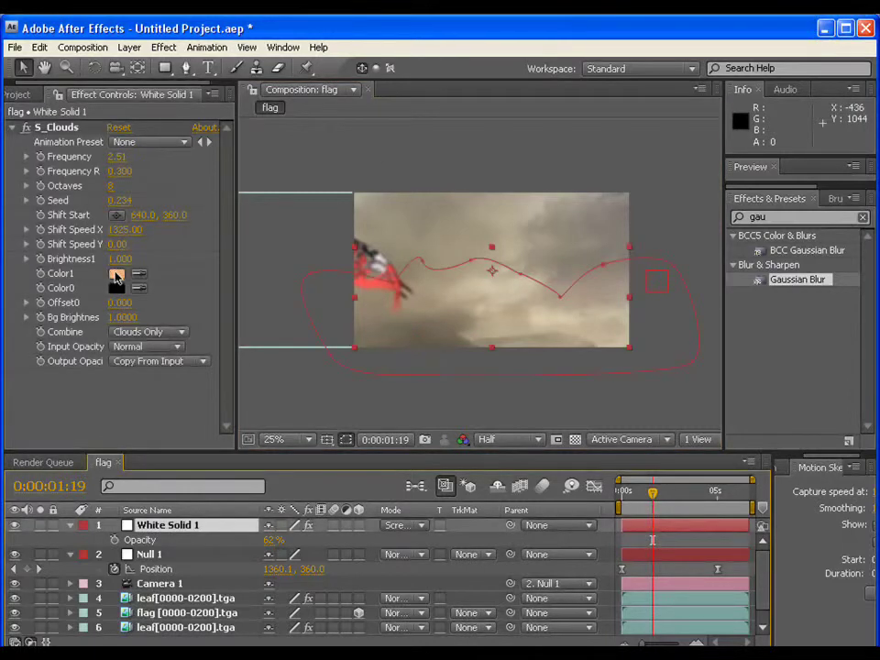
{"action": "left_click", "coordinate": [116, 273]}
{"action": "left_click_drag", "start_coordinate": [319, 404], "coordinate": [300, 400]}
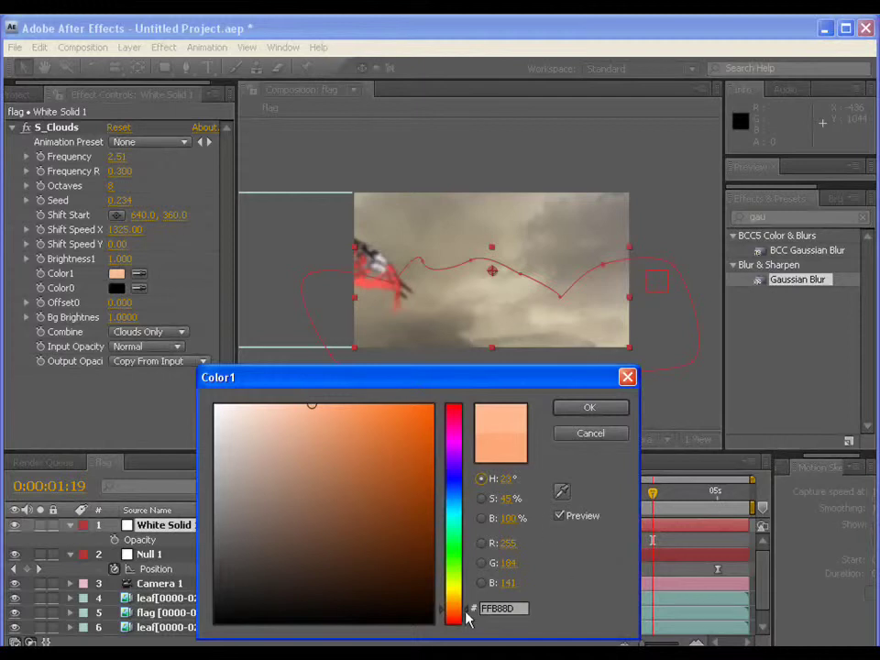
{"action": "left_click_drag", "start_coordinate": [467, 618], "coordinate": [467, 613]}
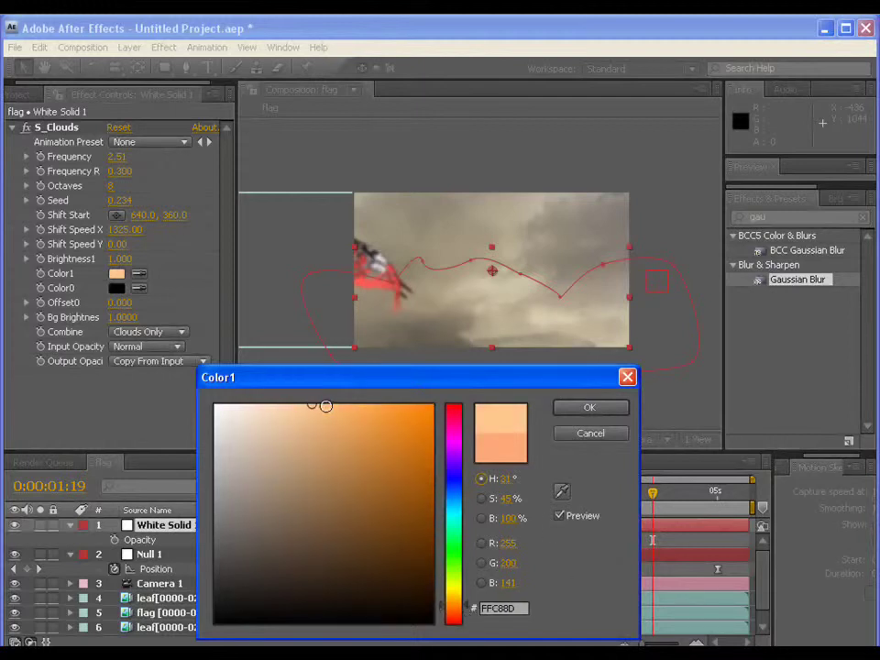
{"action": "left_click", "coordinate": [590, 409]}
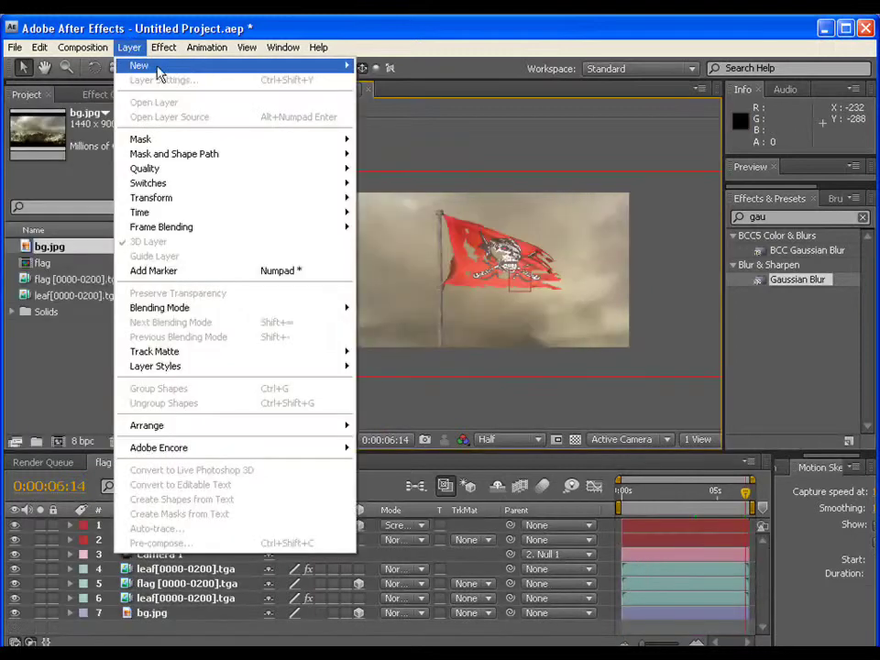
Create an adjustment layer above all layers and apply the Sapphire S_FilmEffect to it.
{"action": "mouse_move", "coordinate": [287, 65]}
{"action": "left_click", "coordinate": [389, 154]}
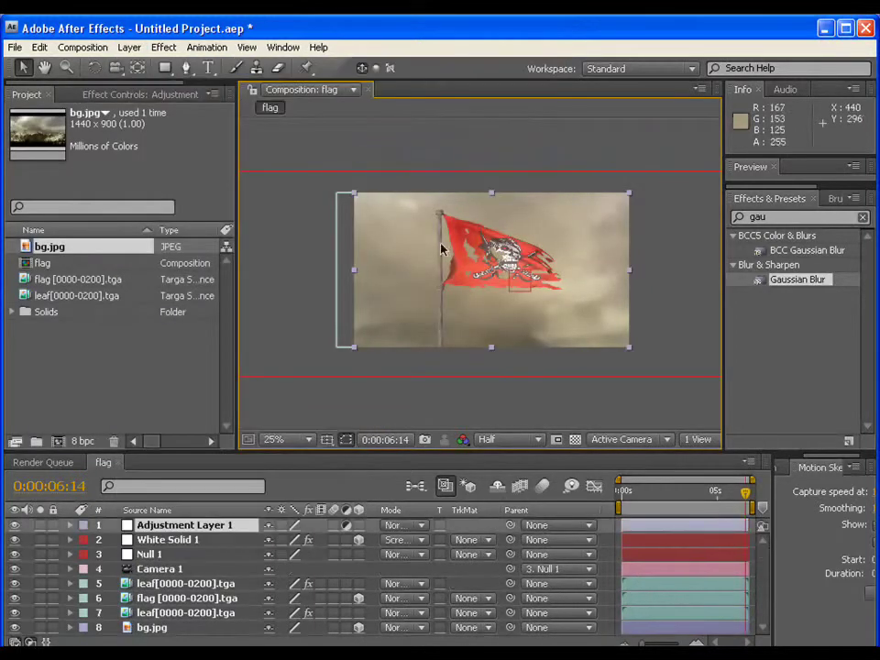
{"action": "left_click", "coordinate": [163, 47]}
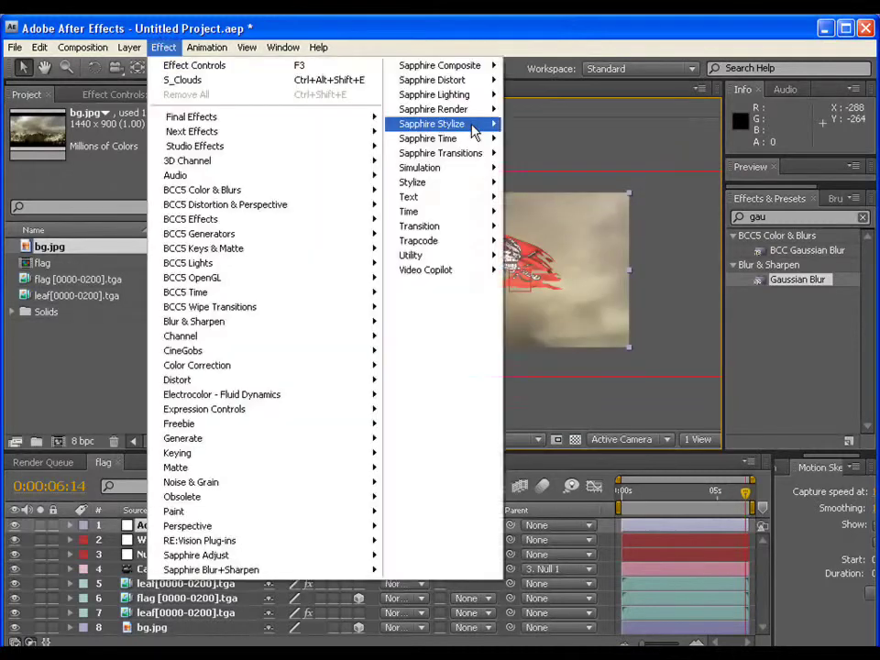
{"action": "mouse_move", "coordinate": [490, 123]}
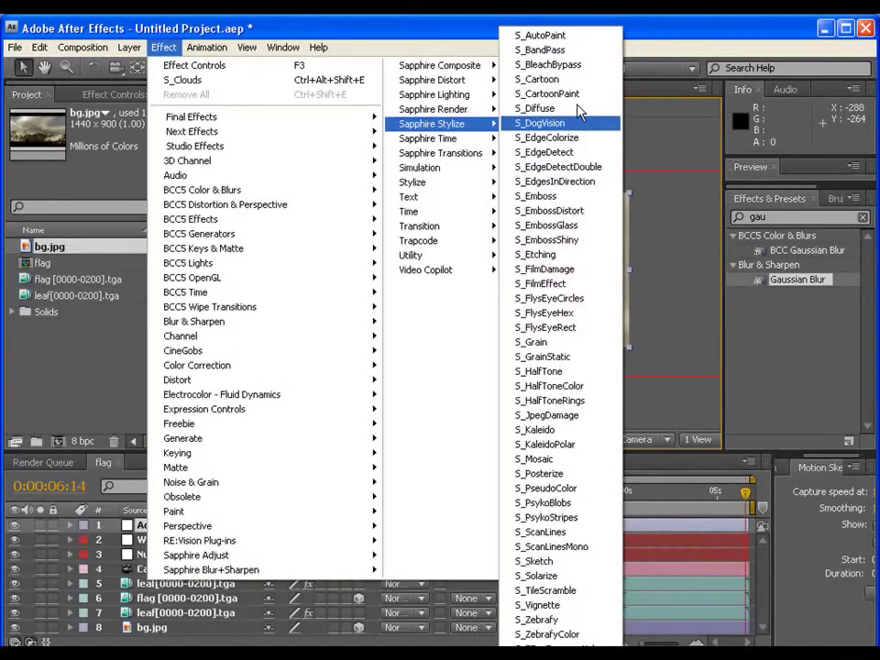
{"action": "left_click", "coordinate": [575, 291]}
Set the S_FilmEffect Grain Amp to 4.300, checking the grain on the enlarged flag.
{"action": "key", "text": "period"}
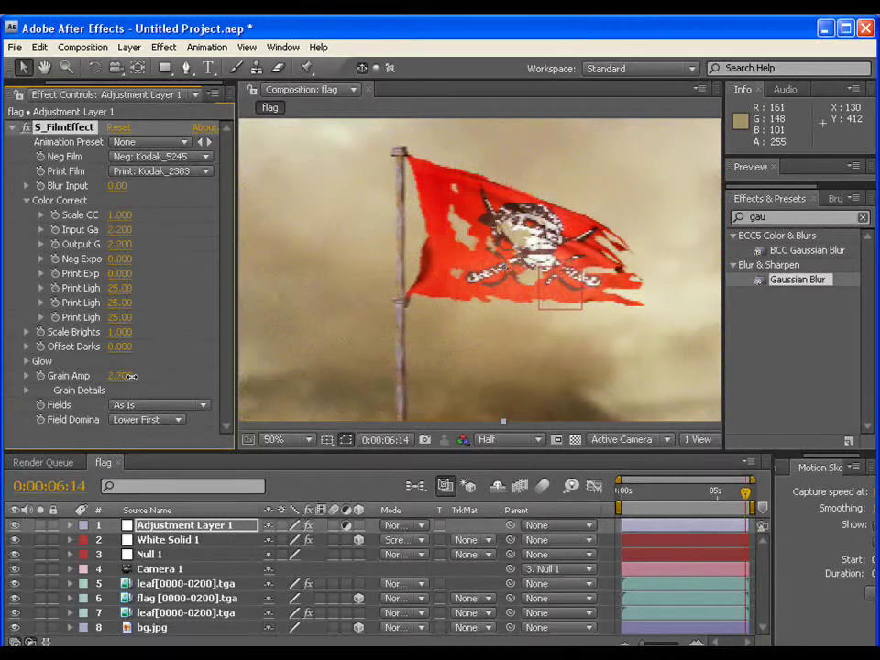
{"action": "key", "text": "comma"}
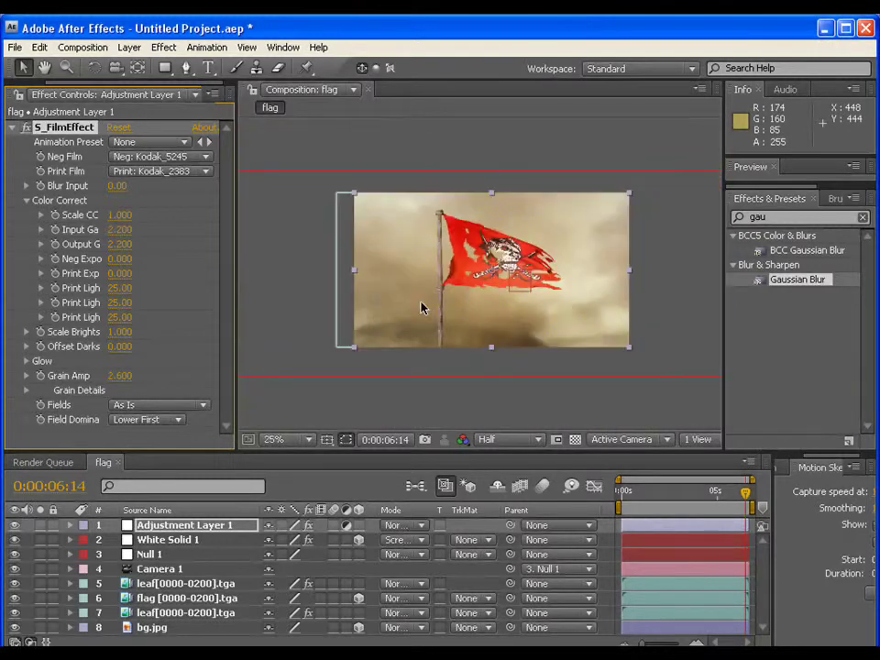
{"action": "key", "text": "period"}
{"action": "left_click_drag", "start_coordinate": [121, 379], "coordinate": [130, 376]}
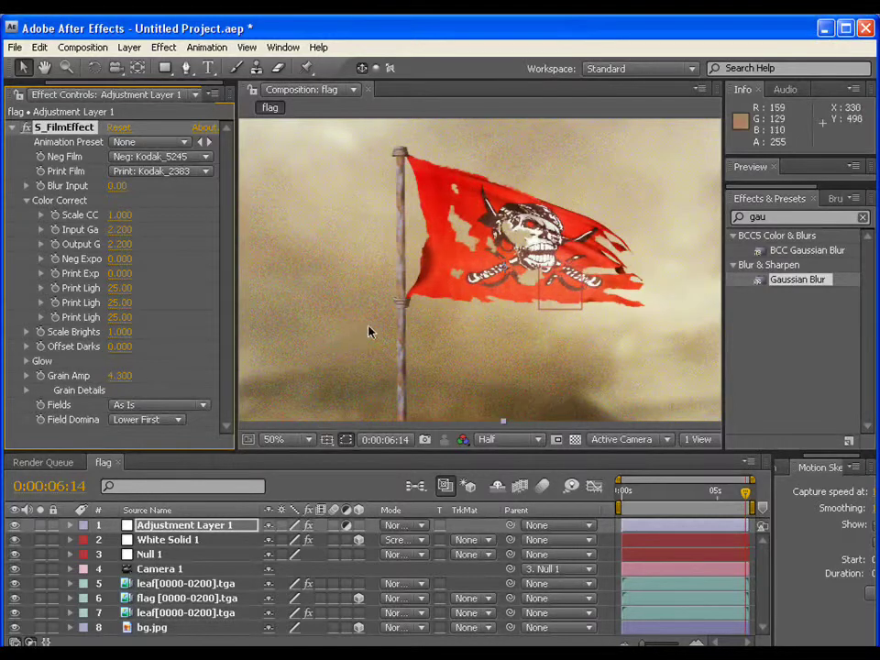
{"action": "key", "text": "comma"}
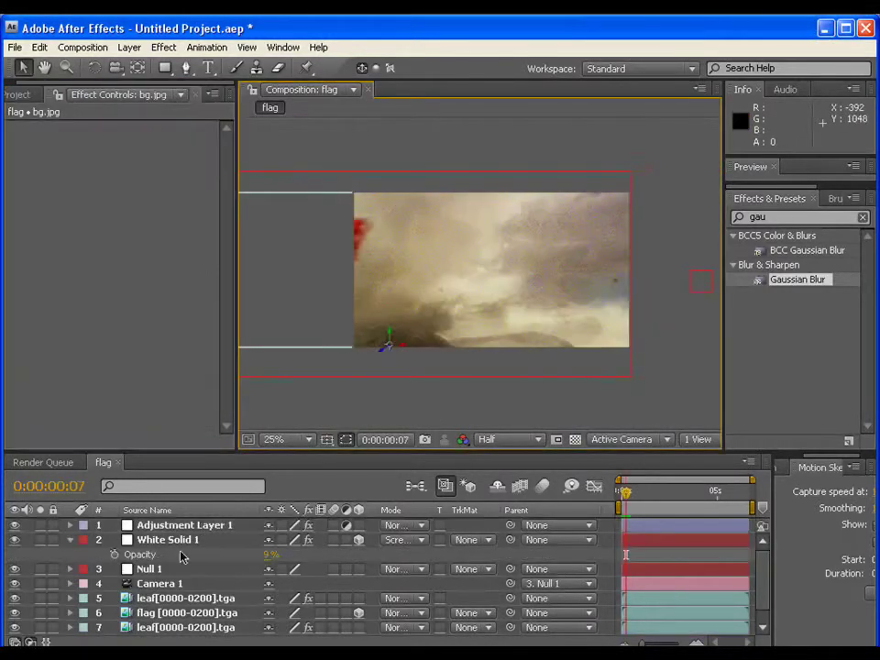
Duplicate White Solid 1 and move the copy closer to the camera in the Top view, returning to the Active Camera view.
{"action": "left_click", "coordinate": [168, 541]}
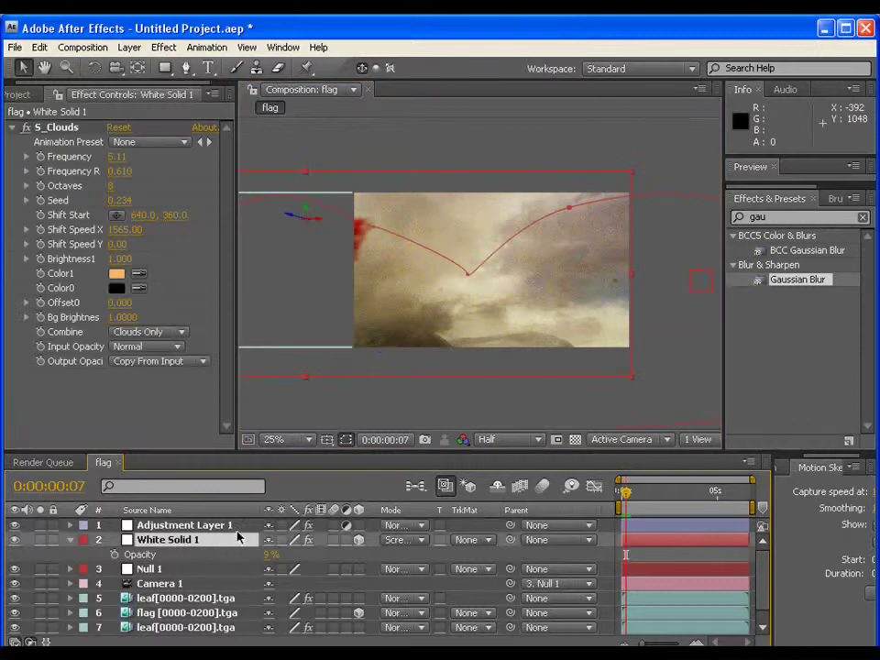
{"action": "key", "text": "ctrl+d"}
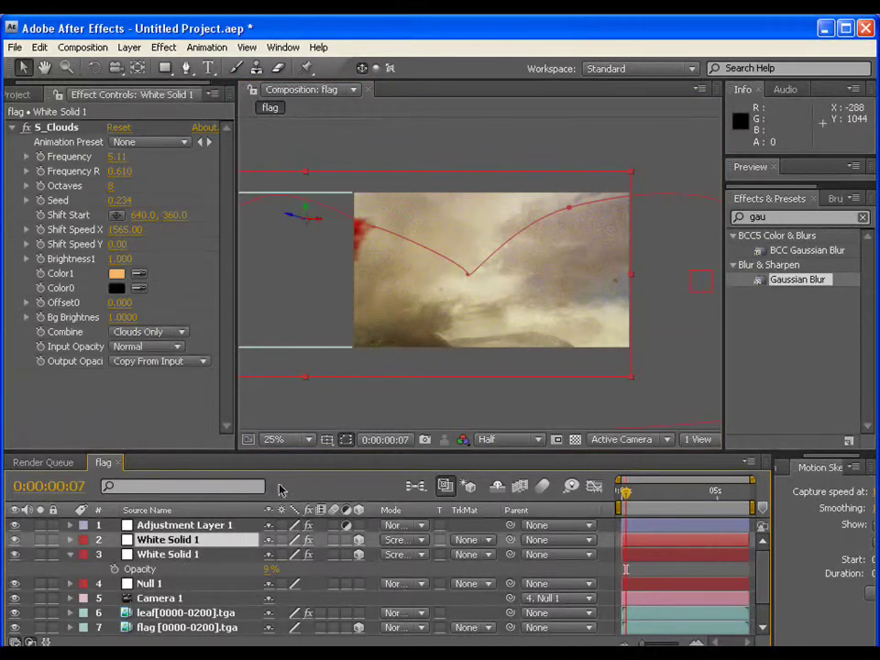
{"action": "left_click", "coordinate": [645, 451]}
{"action": "left_click", "coordinate": [611, 531]}
{"action": "left_click_drag", "start_coordinate": [511, 292], "coordinate": [513, 348]}
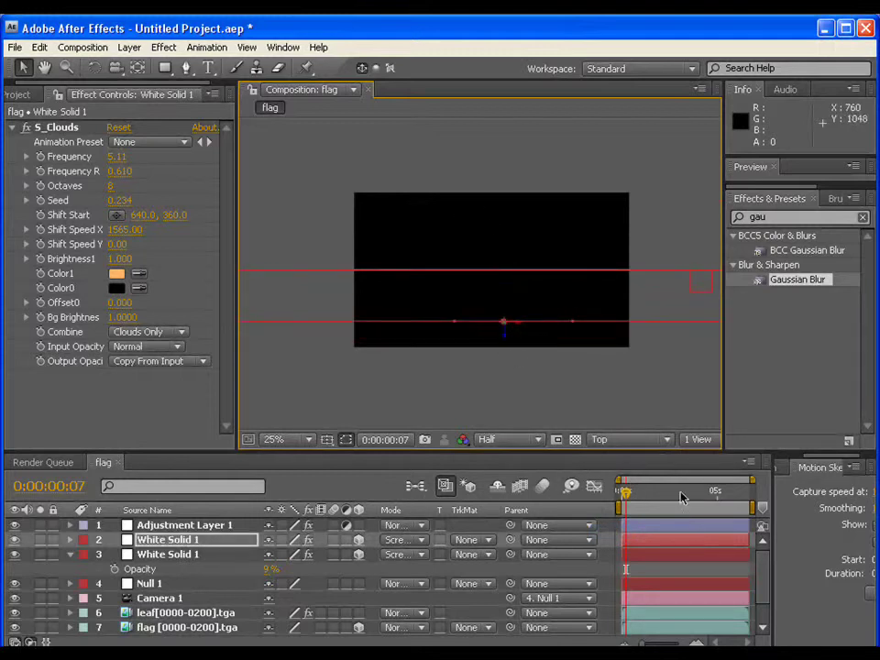
{"action": "left_click", "coordinate": [631, 440]}
{"action": "left_click", "coordinate": [621, 456]}
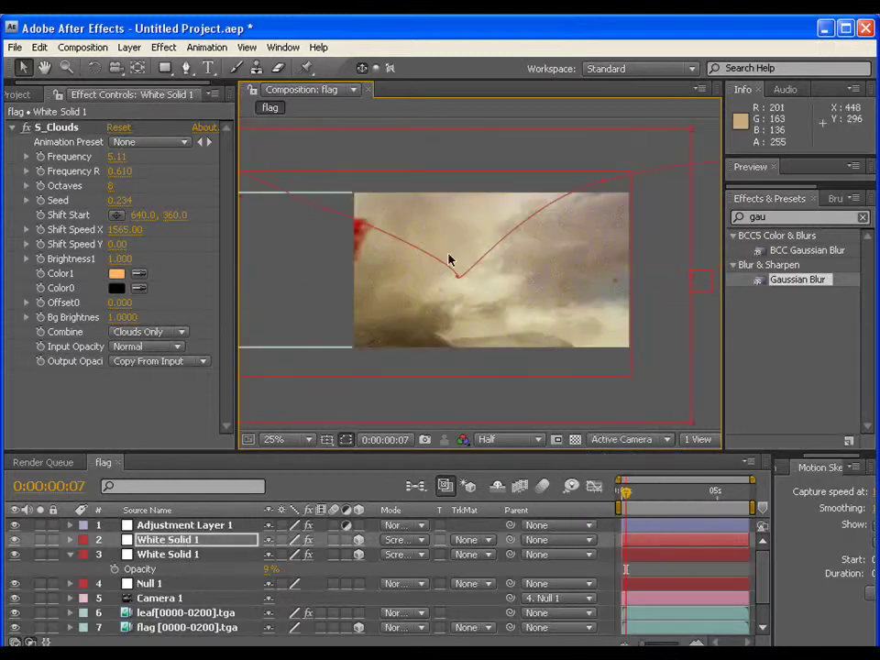
Set the duplicated cloud layer's Opacity to 98%, judging it at 0:00:04:16.
{"action": "left_click_drag", "start_coordinate": [640, 500], "coordinate": [709, 496]}
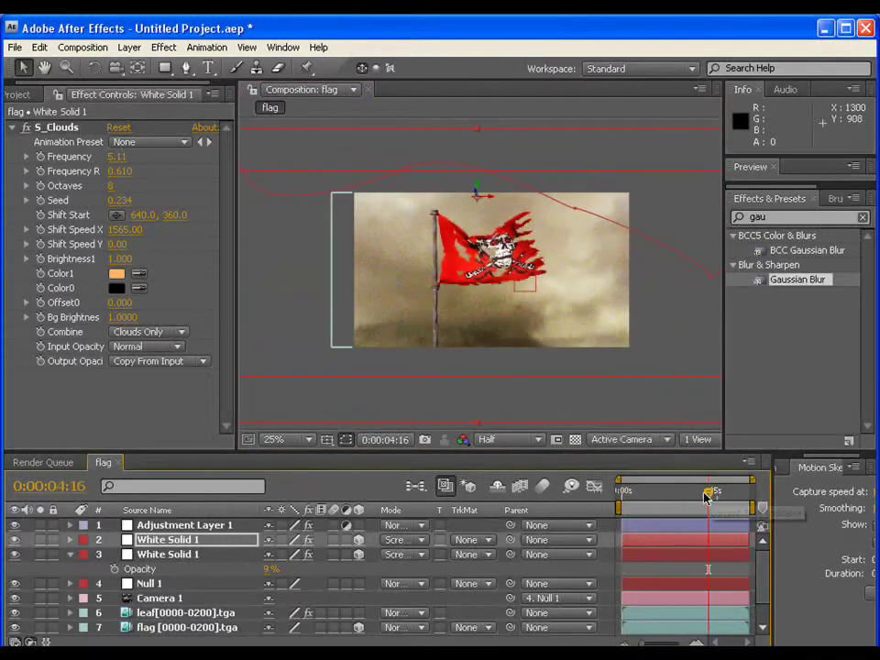
{"action": "left_click", "coordinate": [212, 542]}
{"action": "key", "text": "alt+shift+t"}
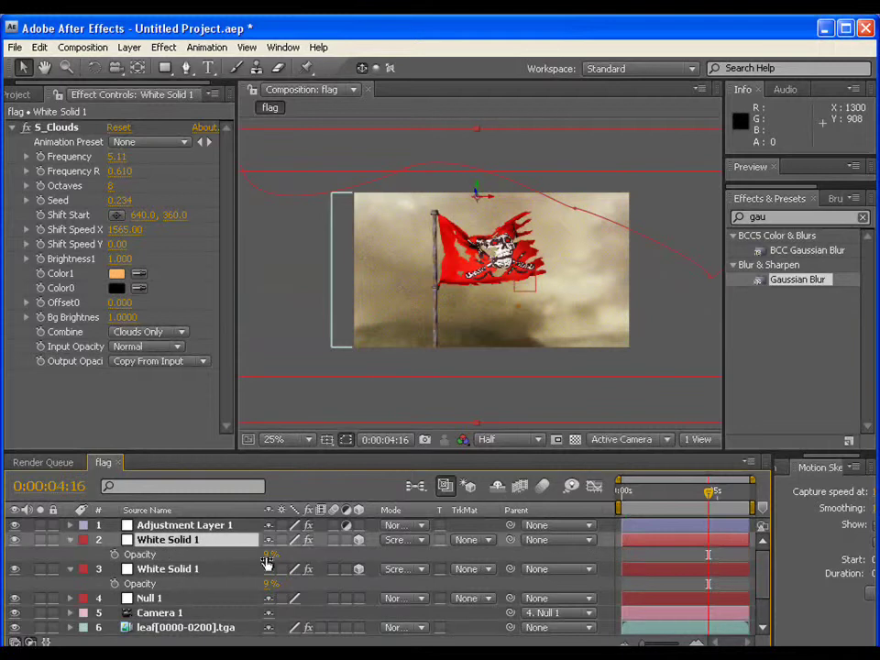
{"action": "left_click_drag", "start_coordinate": [270, 555], "coordinate": [360, 554]}
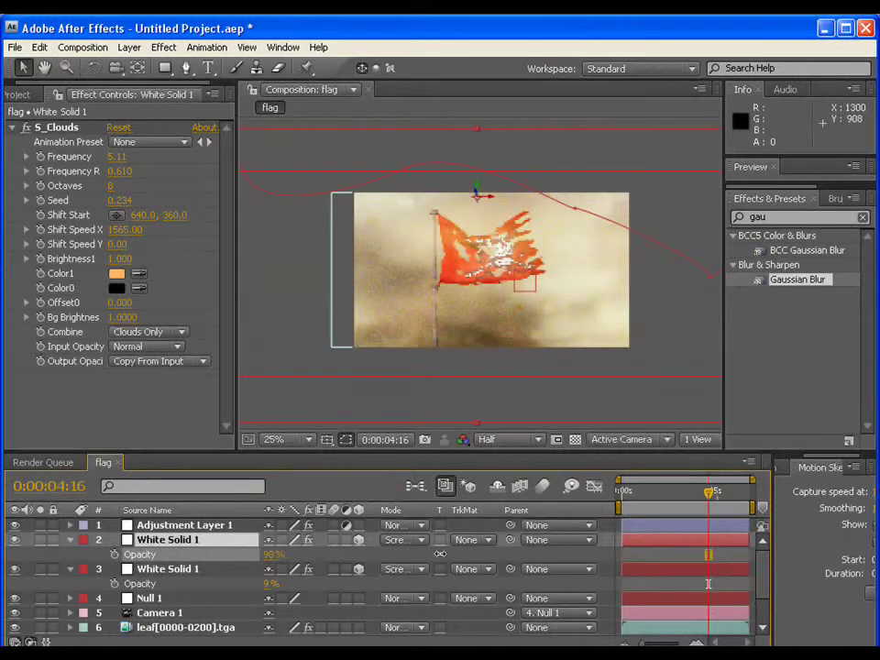
{"action": "scroll", "coordinate": [569, 289], "scroll_direction": "up", "scroll_amount": 1}
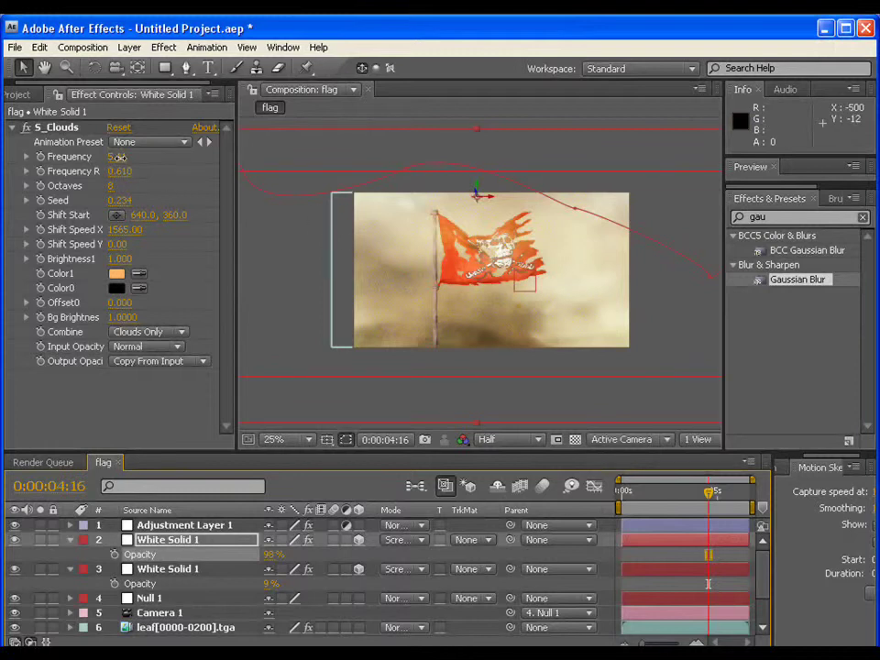
Set the duplicate's S_Clouds Frequency to 2.21 and Shift Speed X to 1837, and preview the animation.
{"action": "left_click_drag", "start_coordinate": [116, 157], "coordinate": [80, 168]}
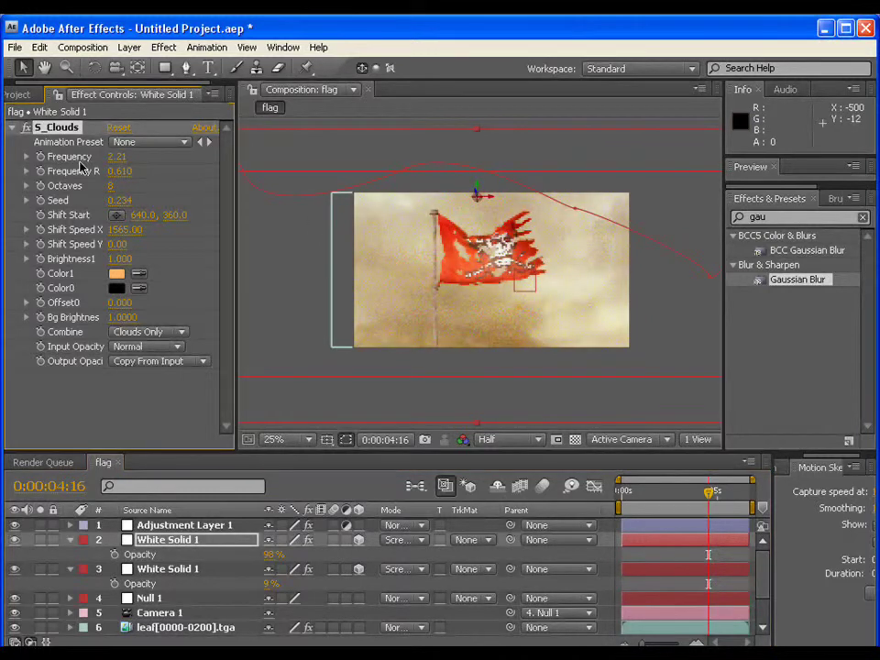
{"action": "left_click_drag", "start_coordinate": [140, 232], "coordinate": [356, 236]}
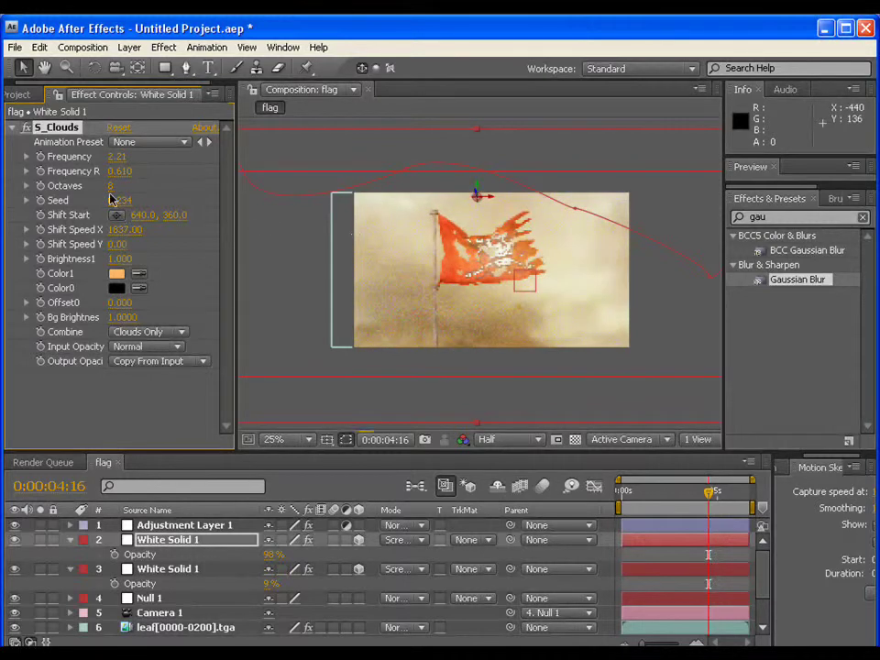
{"action": "key", "text": "KP_0"}
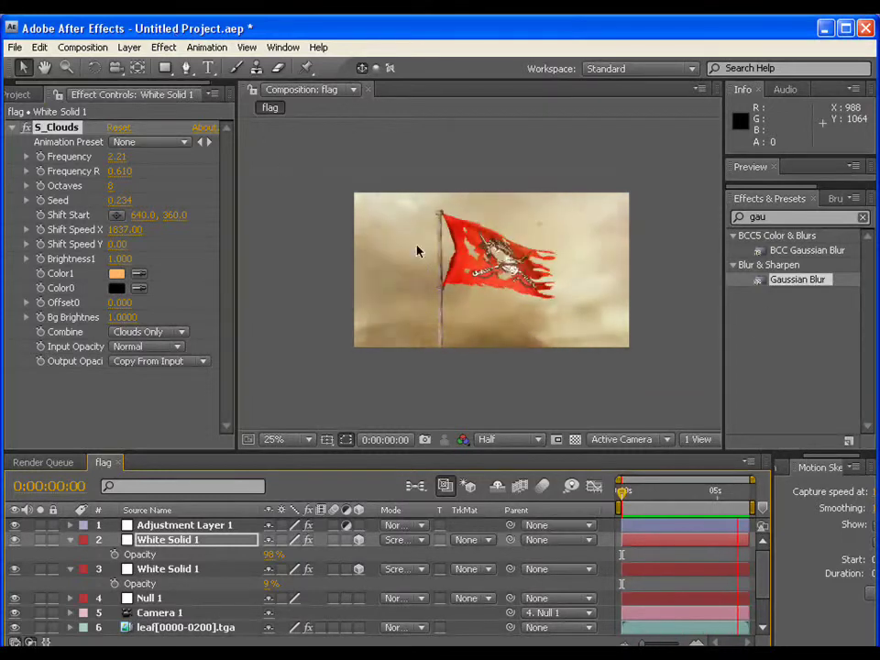
{"action": "left_click", "coordinate": [674, 279]}
{"action": "scroll", "coordinate": [674, 279], "scroll_direction": "up", "scroll_amount": 2}
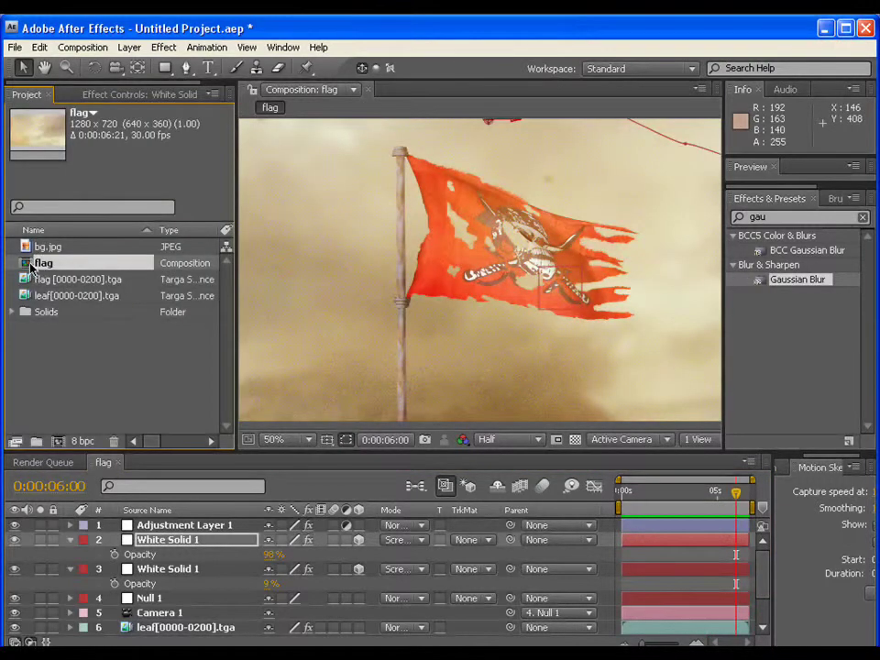
Nest the flag composition in a new composition and scale the flag layer up slightly beyond the frame edges.
{"action": "left_click_drag", "start_coordinate": [31, 265], "coordinate": [60, 444]}
{"action": "key", "text": "comma"}
{"action": "key", "text": "comma"}
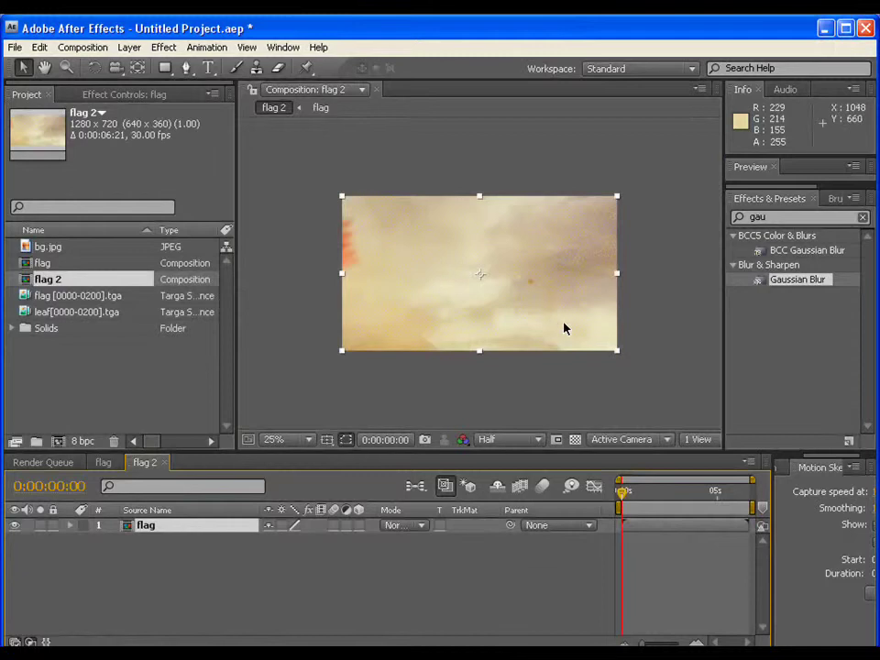
{"action": "left_click_drag", "start_coordinate": [616, 356], "coordinate": [632, 363]}
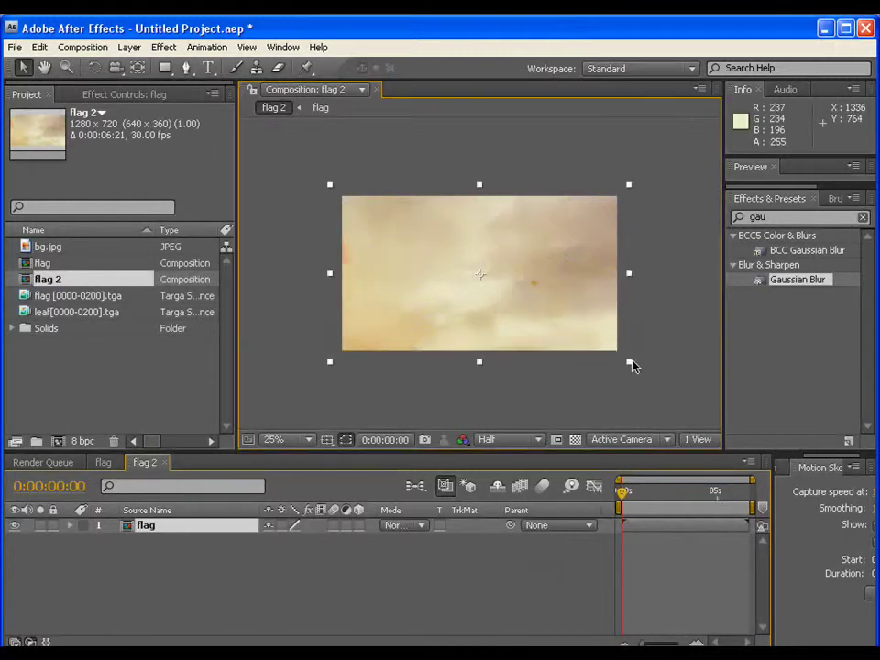
Record a small hand-held camera shake on the nested flag layer with Motion Sketch at 100% capture speed.
{"action": "left_click", "coordinate": [283, 47]}
{"action": "left_click", "coordinate": [306, 220]}
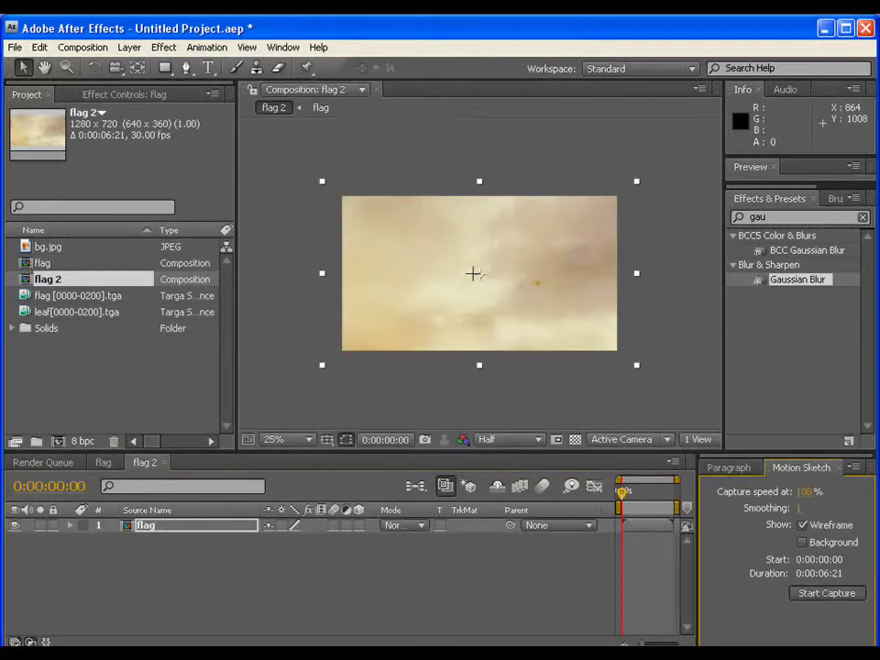
{"action": "left_click", "coordinate": [474, 273]}
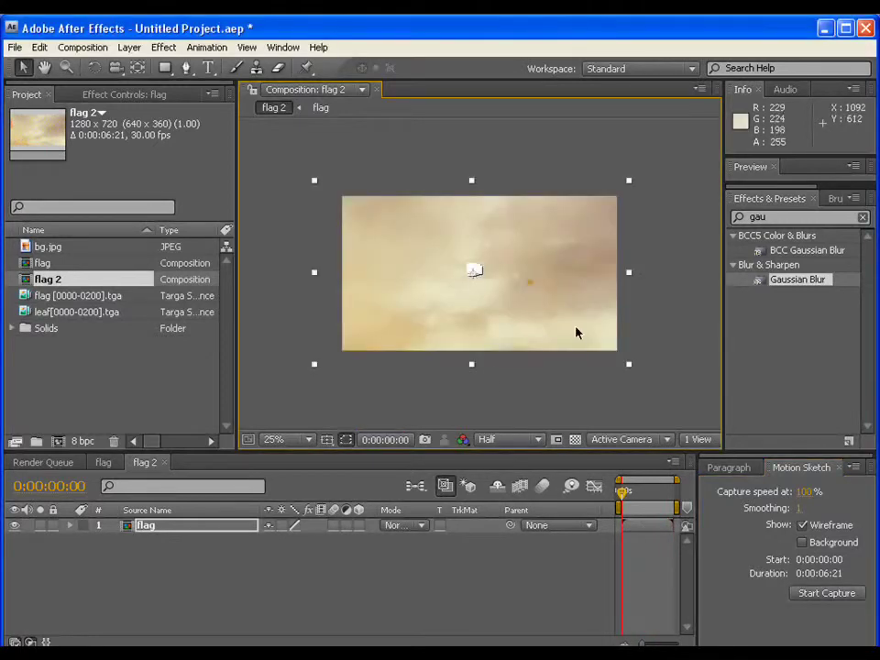
Check the shake across the timeline and scale the flag layer down to extend just past the frame edges.
{"action": "left_click", "coordinate": [622, 495]}
{"action": "left_click_drag", "start_coordinate": [622, 497], "coordinate": [594, 484]}
{"action": "left_click_drag", "start_coordinate": [628, 370], "coordinate": [620, 366]}
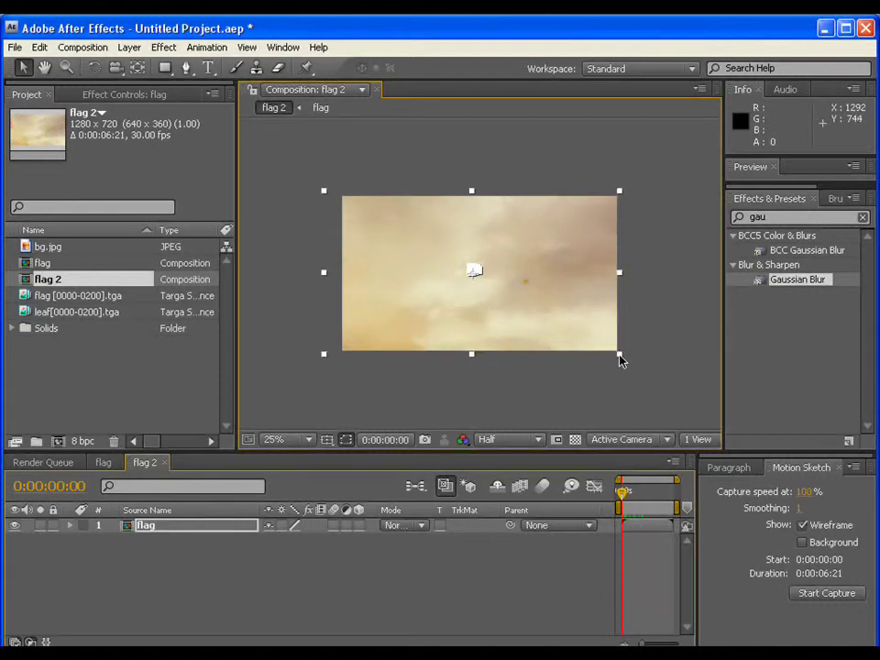
Play back the flag 2 composition in a maximized viewer.
{"action": "left_click", "coordinate": [695, 338]}
{"action": "key", "text": "grave"}
{"action": "key", "text": "space"}
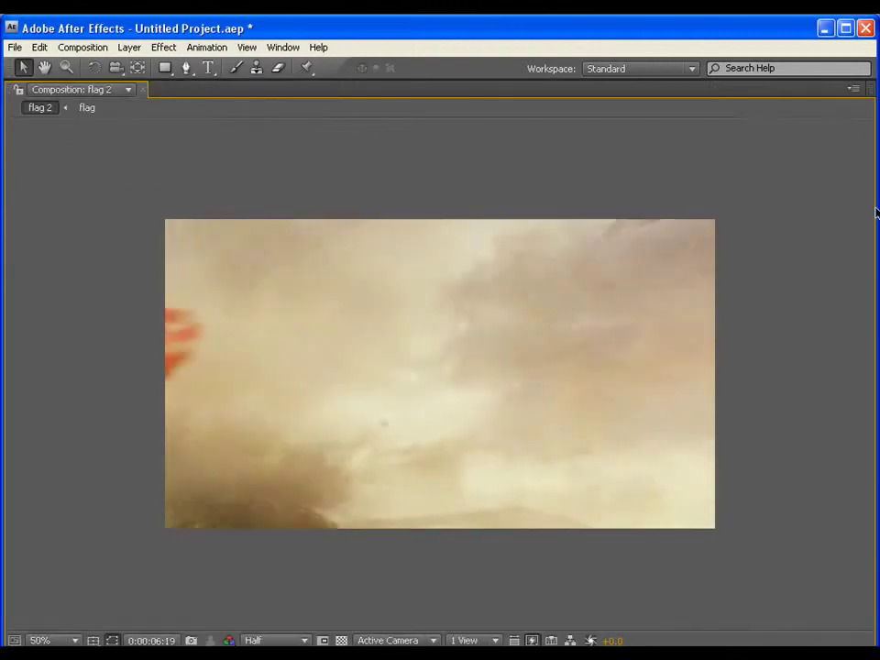